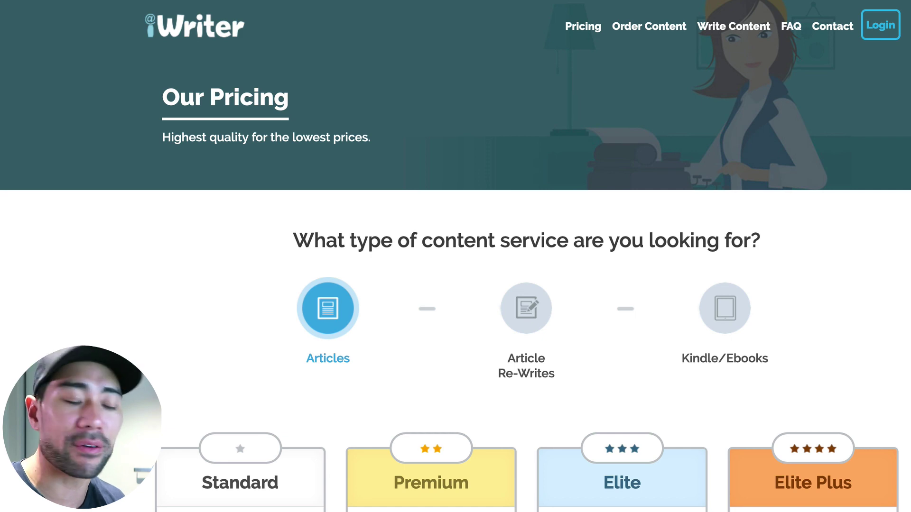
{"action": "scroll", "coordinate": [456, 256], "scroll_direction": "down", "scroll_amount": 5}
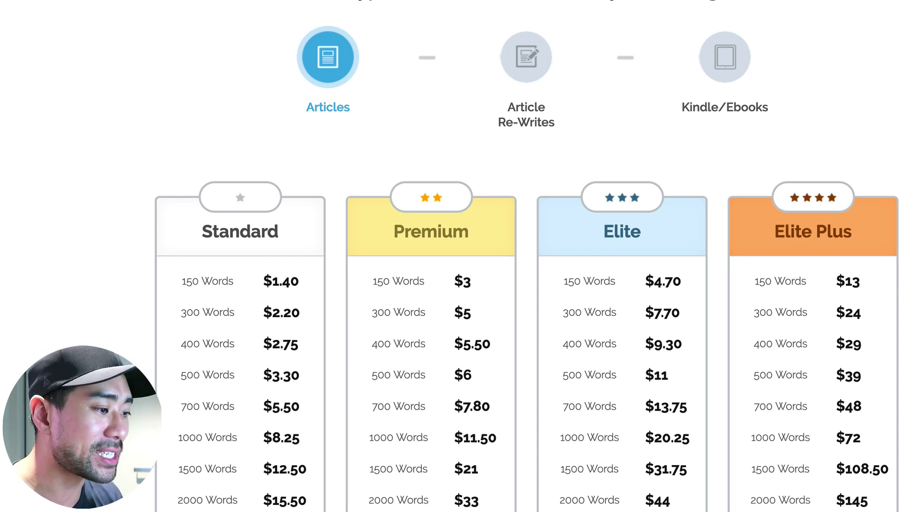
{"action": "scroll", "coordinate": [456, 256], "scroll_direction": "up", "scroll_amount": 5}
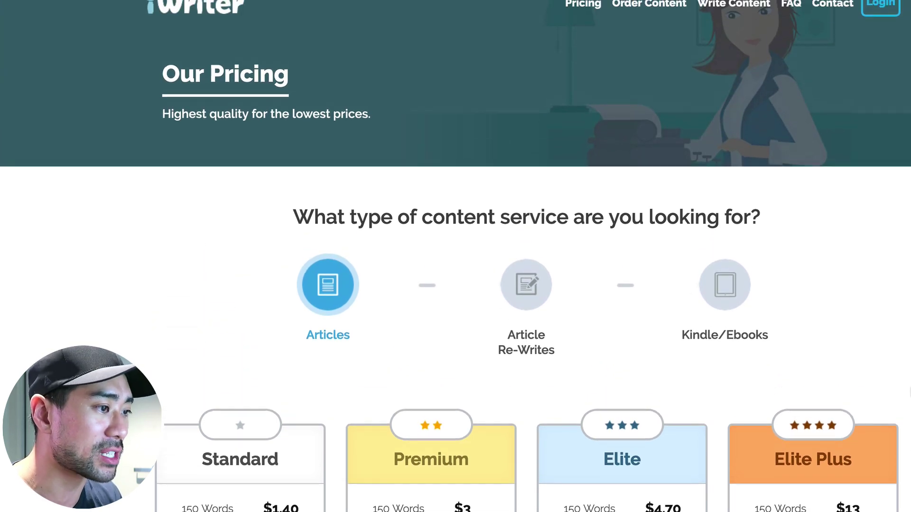
{"action": "scroll", "coordinate": [405, 160], "scroll_direction": "down", "scroll_amount": 5}
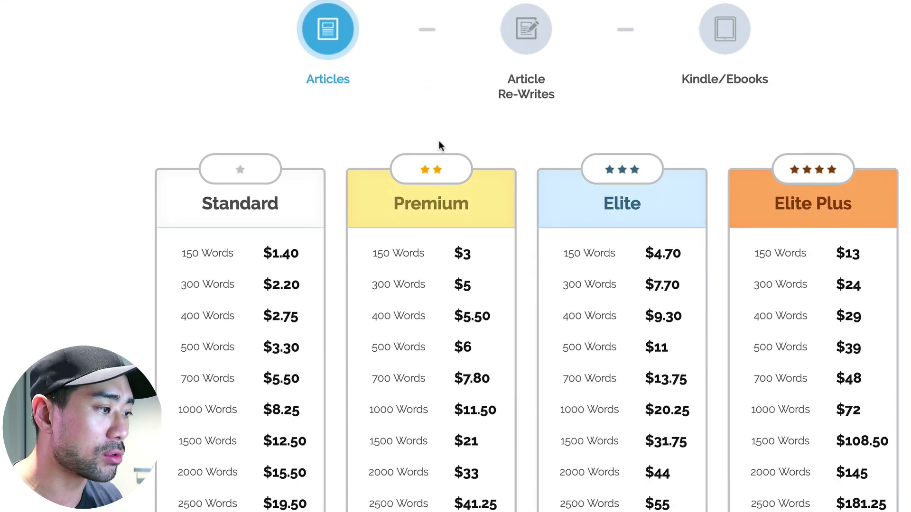
{"action": "scroll", "coordinate": [353, 69], "scroll_direction": "down", "scroll_amount": 3}
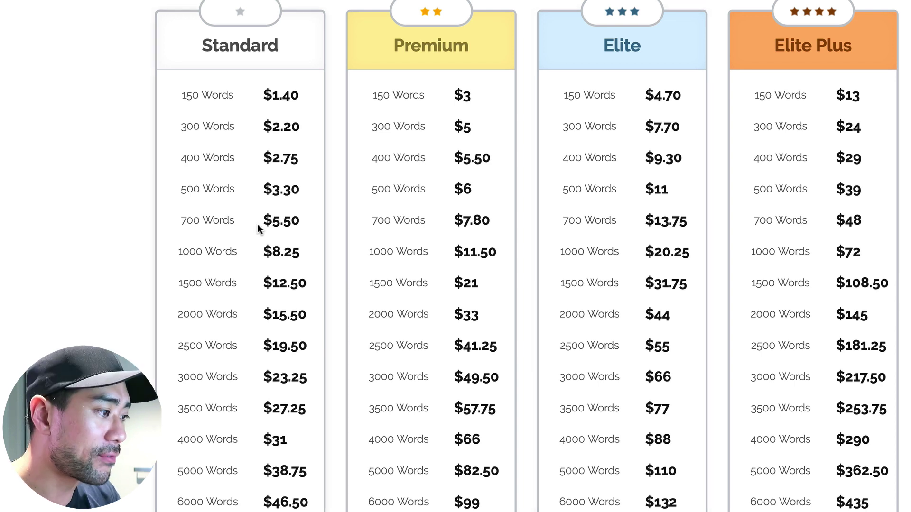
{"action": "left_click_drag", "start_coordinate": [203, 46], "coordinate": [271, 46]}
{"action": "left_click", "coordinate": [271, 46]}
{"action": "left_click_drag", "start_coordinate": [236, 190], "coordinate": [213, 189]}
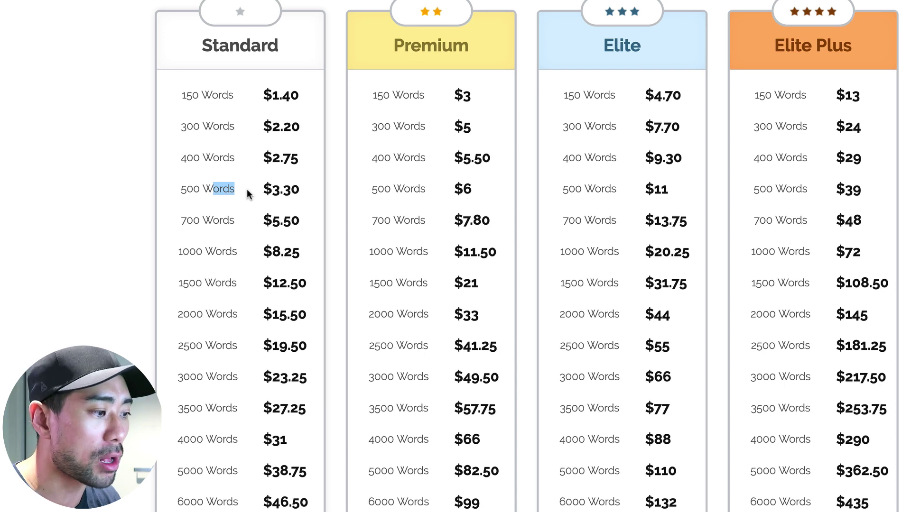
{"action": "left_click", "coordinate": [280, 193]}
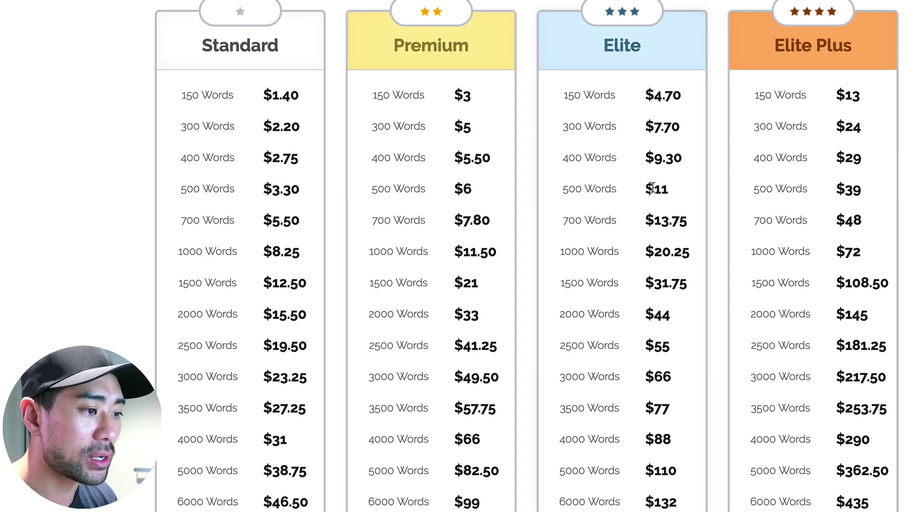
{"action": "left_click_drag", "start_coordinate": [653, 187], "coordinate": [669, 189]}
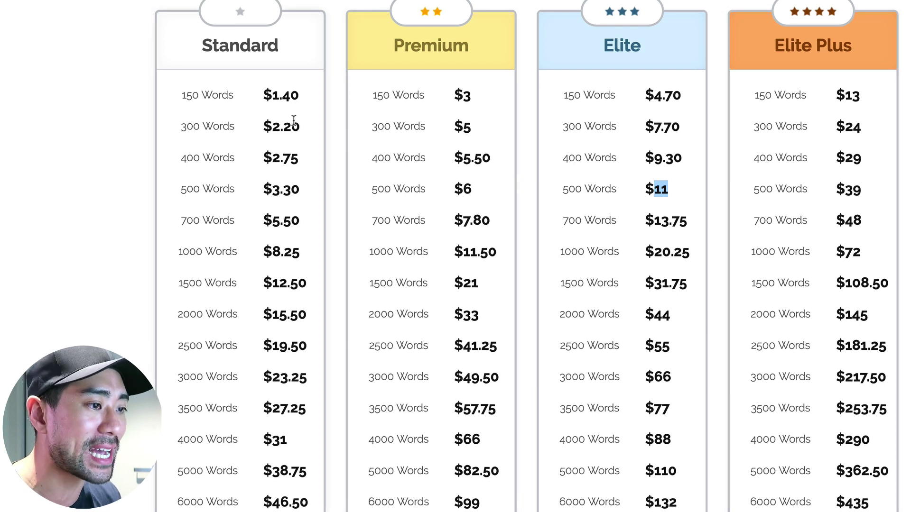
{"action": "left_click", "coordinate": [838, 188]}
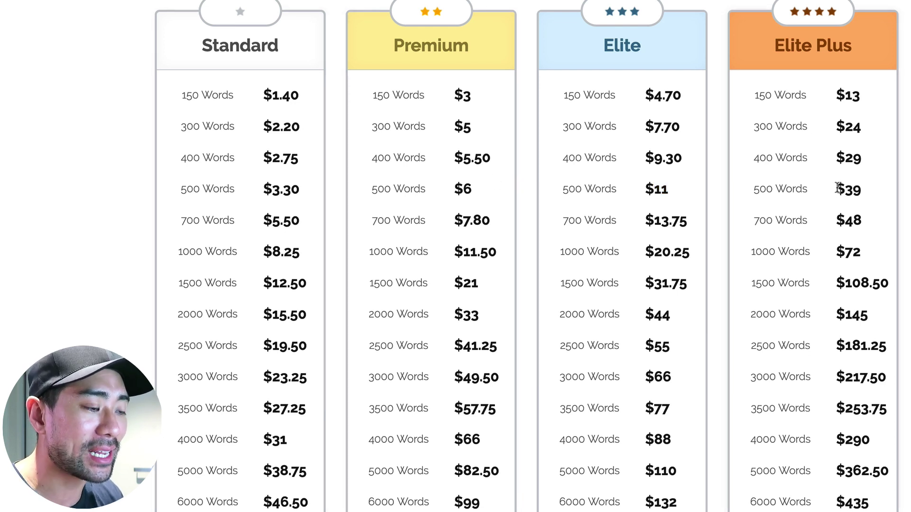
{"action": "triple_click", "coordinate": [591, 45]}
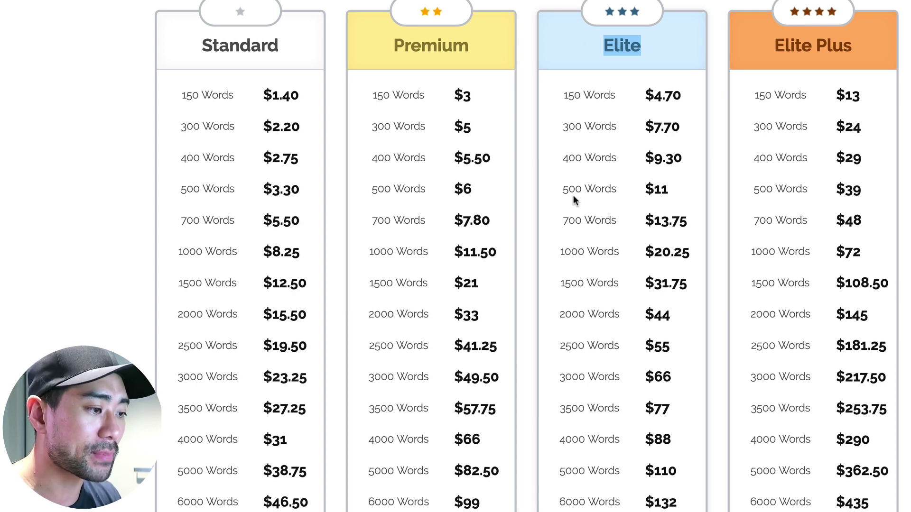
{"action": "scroll", "coordinate": [573, 195], "scroll_direction": "up", "scroll_amount": 4}
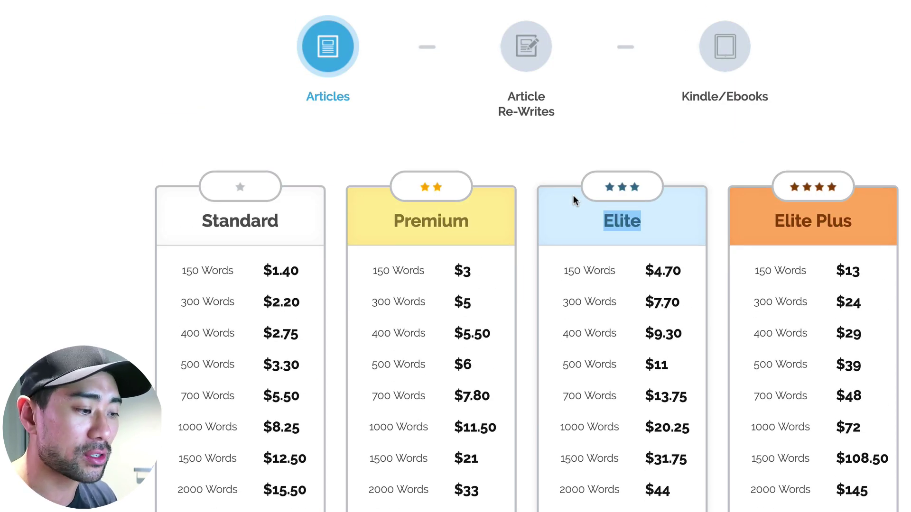
{"action": "scroll", "coordinate": [573, 195], "scroll_direction": "down", "scroll_amount": 1}
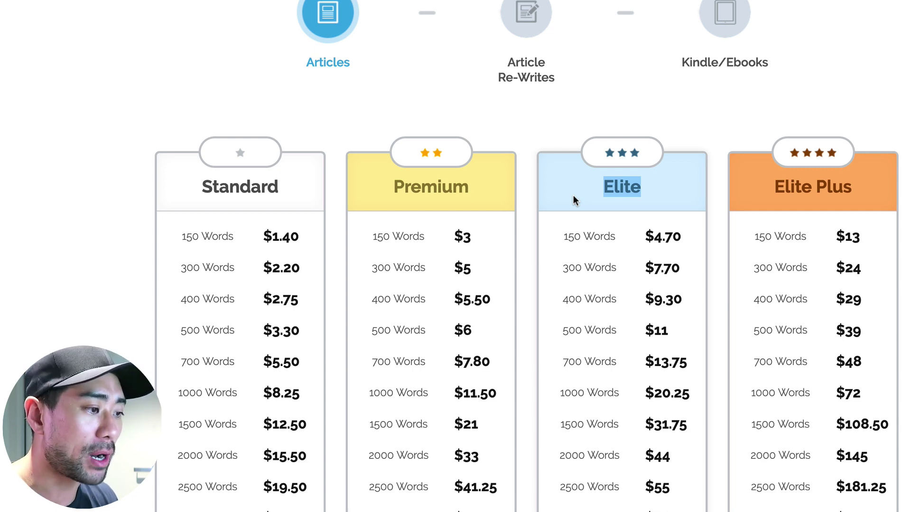
{"action": "scroll", "coordinate": [573, 195], "scroll_direction": "down", "scroll_amount": 3}
{"action": "left_click", "coordinate": [396, 51]}
{"action": "left_click_drag", "start_coordinate": [396, 50], "coordinate": [469, 51]}
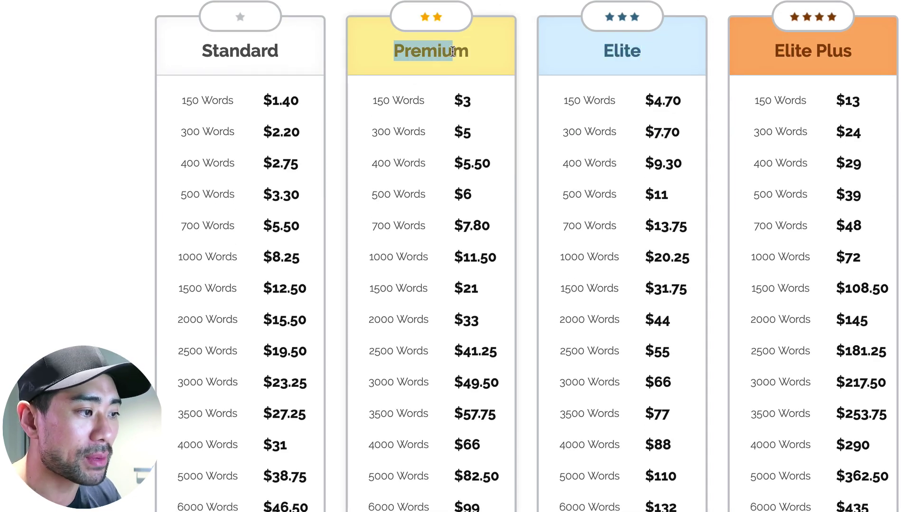
{"action": "left_click", "coordinate": [650, 40]}
{"action": "scroll", "coordinate": [643, 56], "scroll_direction": "up", "scroll_amount": 8}
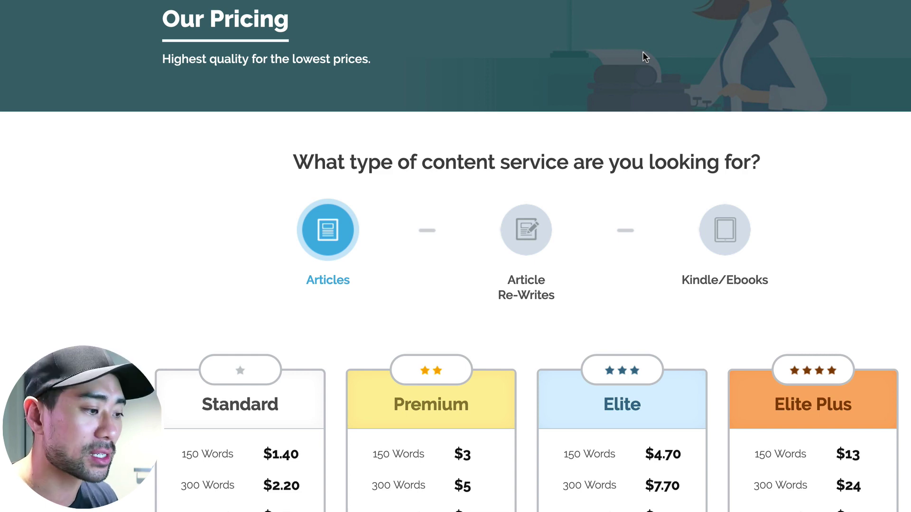
{"action": "scroll", "coordinate": [644, 56], "scroll_direction": "down", "scroll_amount": 4}
{"action": "left_click", "coordinate": [526, 66]}
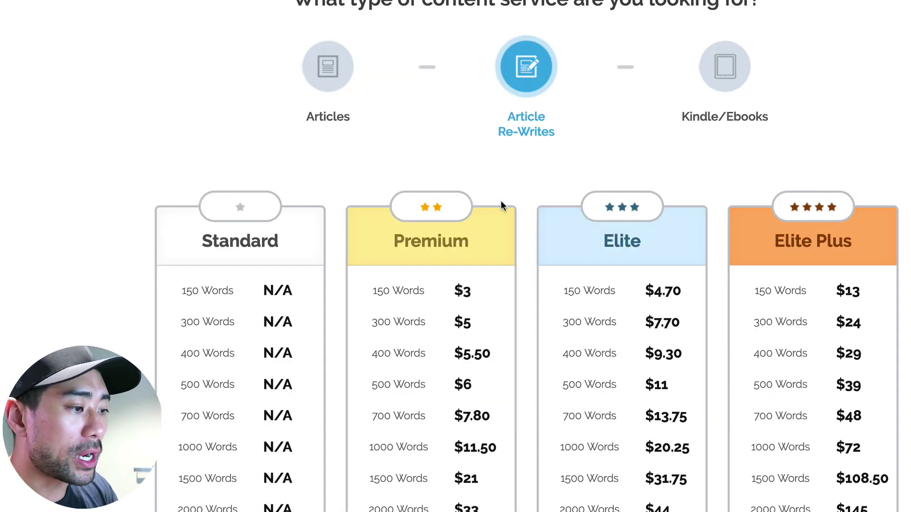
{"action": "scroll", "coordinate": [501, 202], "scroll_direction": "down", "scroll_amount": 4}
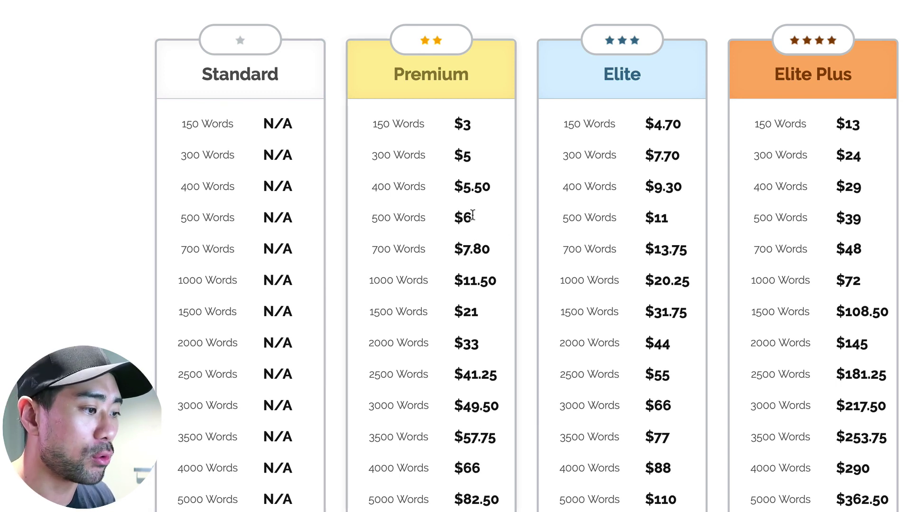
{"action": "left_click_drag", "start_coordinate": [478, 220], "coordinate": [462, 237]}
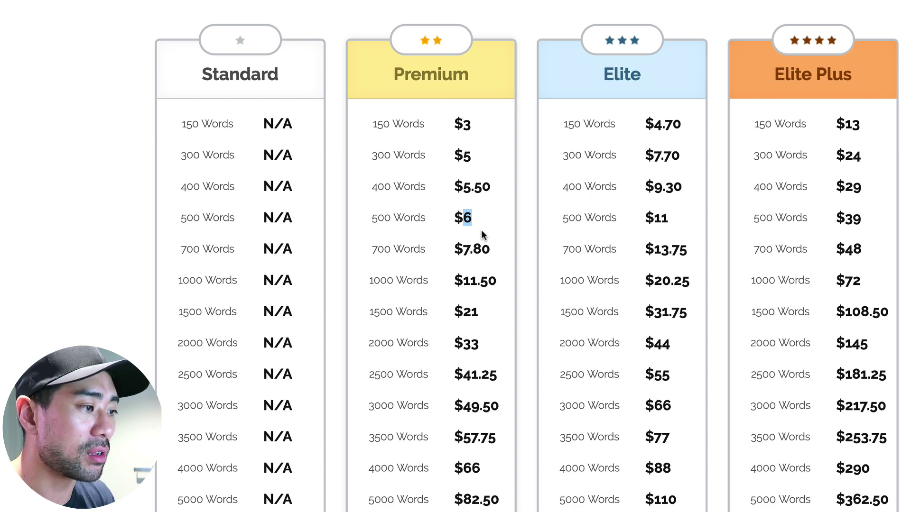
{"action": "scroll", "coordinate": [481, 230], "scroll_direction": "up", "scroll_amount": 1}
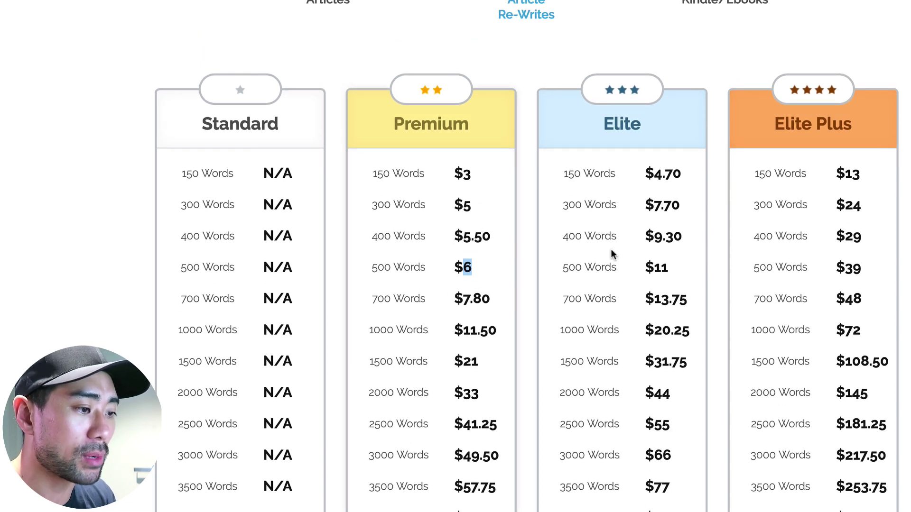
{"action": "left_click_drag", "start_coordinate": [668, 272], "coordinate": [642, 273]}
{"action": "left_click", "coordinate": [837, 289]}
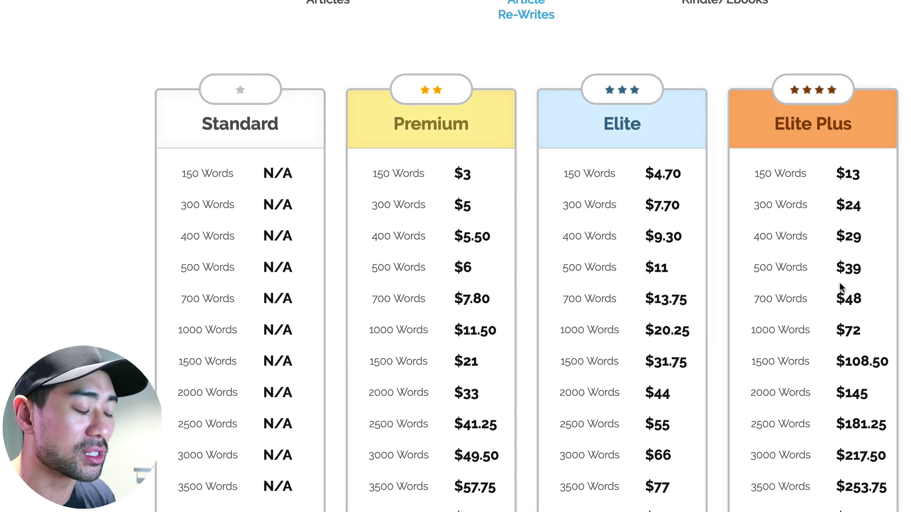
{"action": "scroll", "coordinate": [838, 287], "scroll_direction": "up", "scroll_amount": 2}
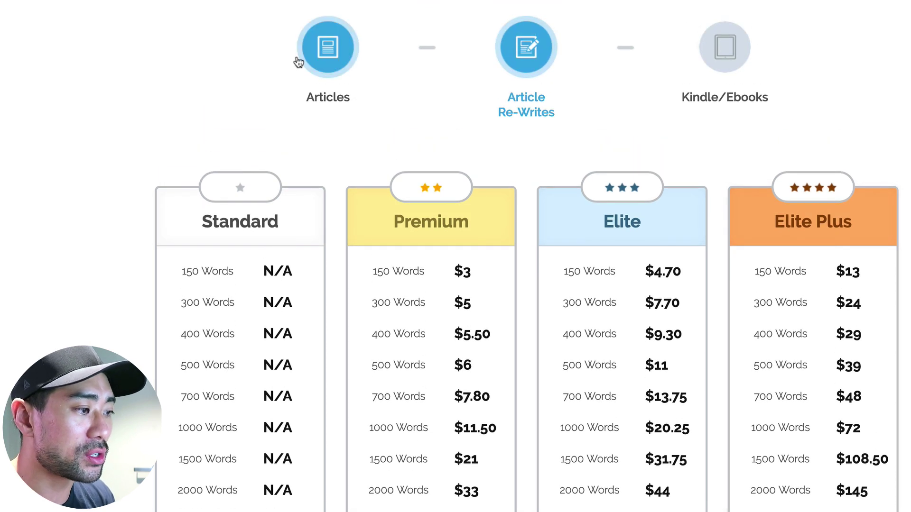
{"action": "left_click", "coordinate": [320, 59]}
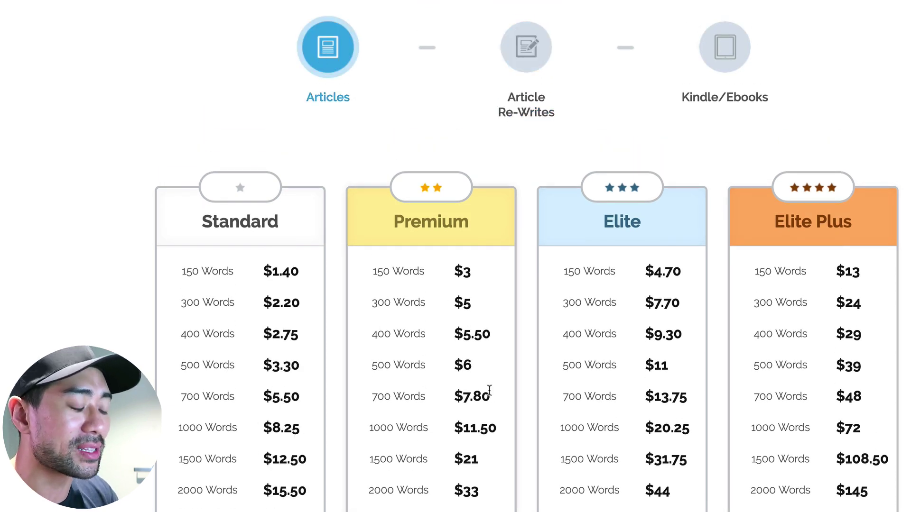
{"action": "left_click", "coordinate": [531, 54]}
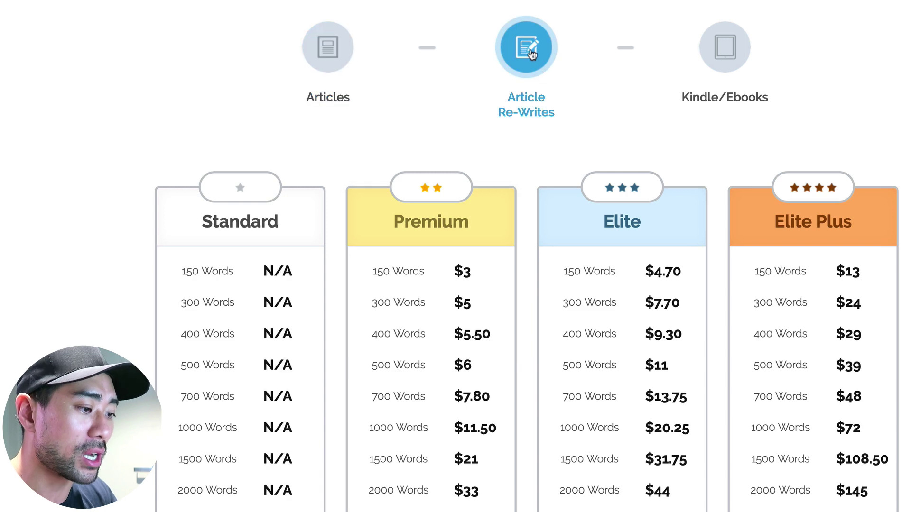
{"action": "left_click", "coordinate": [345, 57]}
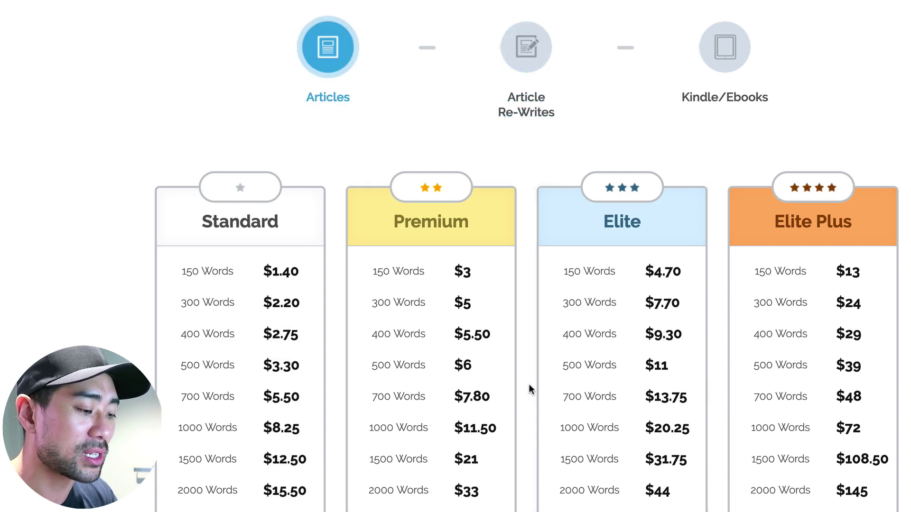
{"action": "scroll", "coordinate": [529, 384], "scroll_direction": "down", "scroll_amount": 3}
{"action": "scroll", "coordinate": [477, 146], "scroll_direction": "up", "scroll_amount": 3}
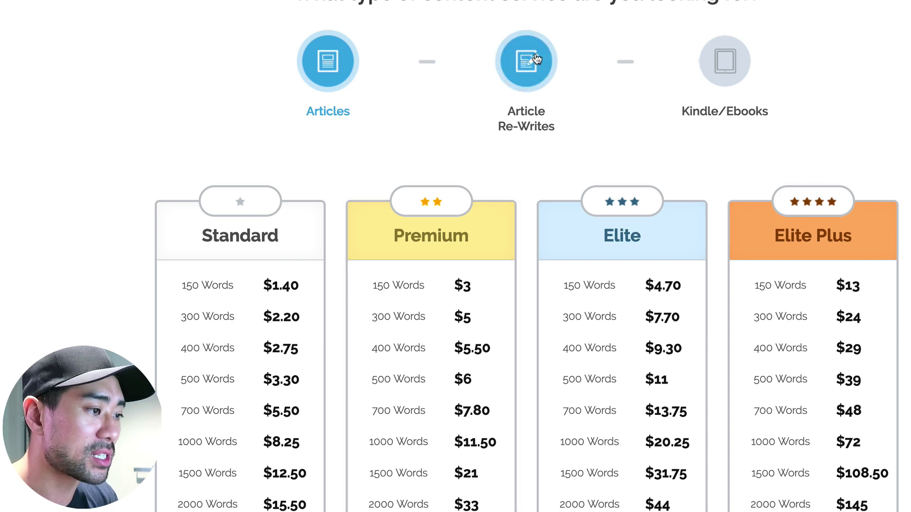
Step: Review the 7000-word Kindle/Ebook prices: $230 for Elite and $760 for Elite Plus
{"action": "left_click", "coordinate": [725, 61]}
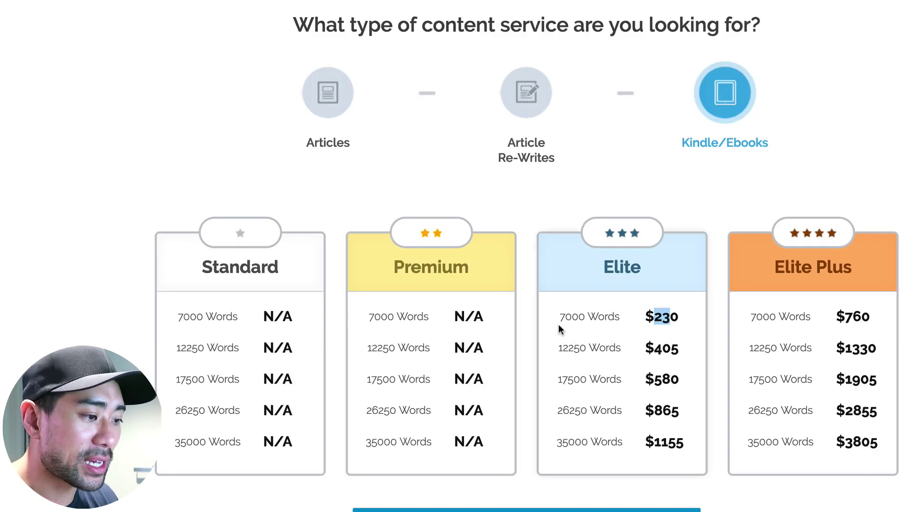
{"action": "left_click_drag", "start_coordinate": [559, 322], "coordinate": [606, 316]}
{"action": "left_click", "coordinate": [605, 315]}
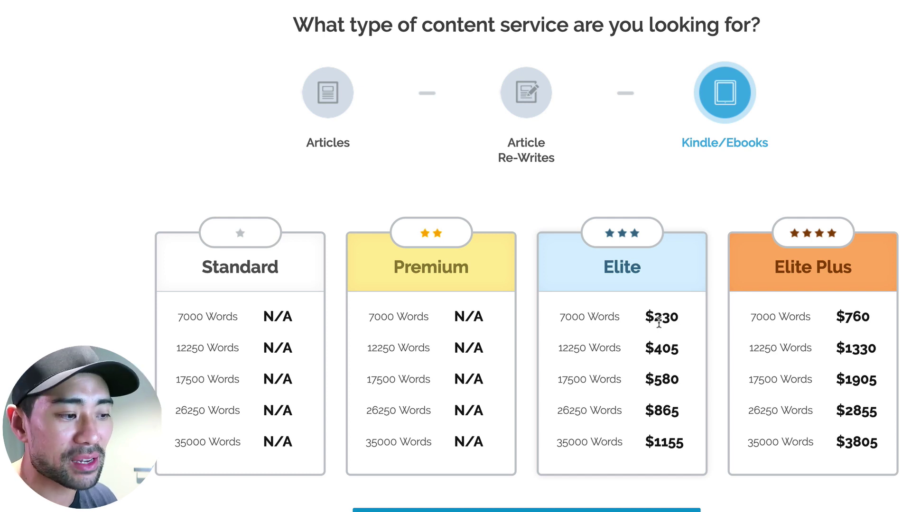
{"action": "left_click_drag", "start_coordinate": [654, 317], "coordinate": [677, 320]}
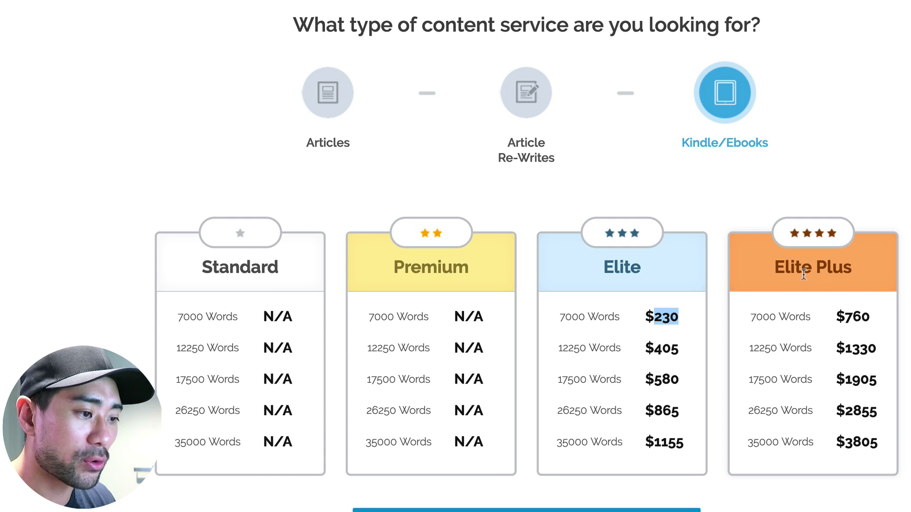
{"action": "left_click_drag", "start_coordinate": [845, 318], "coordinate": [876, 321]}
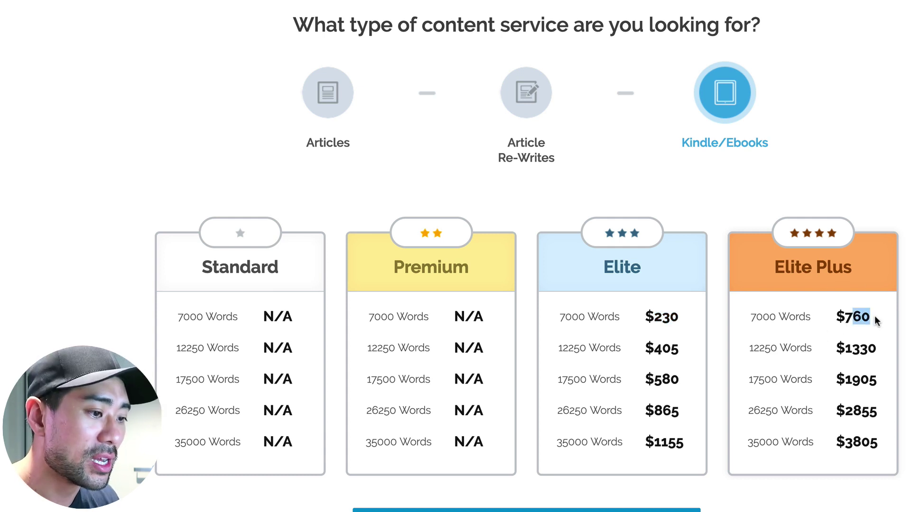
{"action": "scroll", "coordinate": [849, 322], "scroll_direction": "up", "scroll_amount": 4}
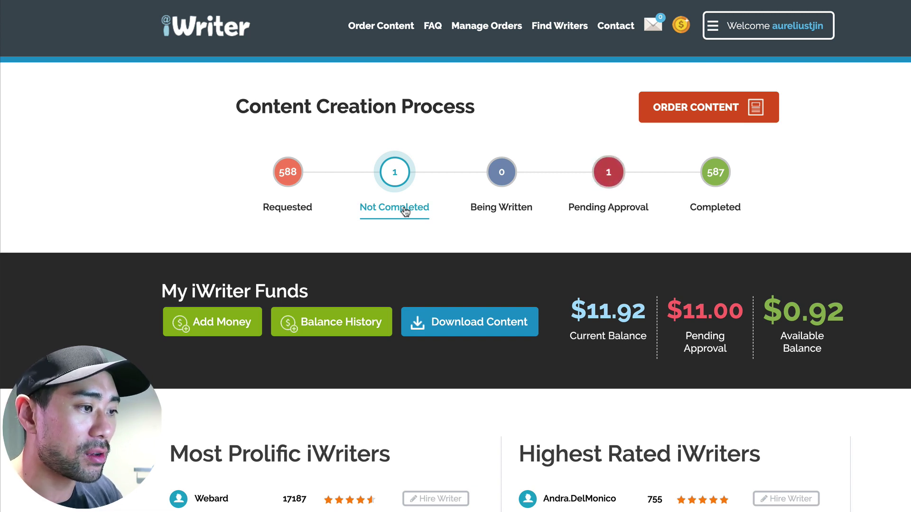
{"action": "left_click_drag", "start_coordinate": [316, 106], "coordinate": [480, 116]}
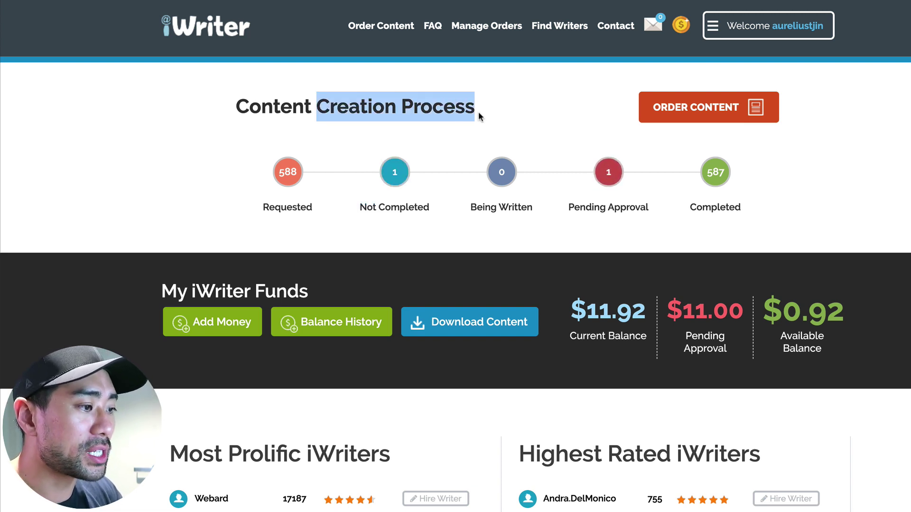
{"action": "left_click", "coordinate": [479, 115]}
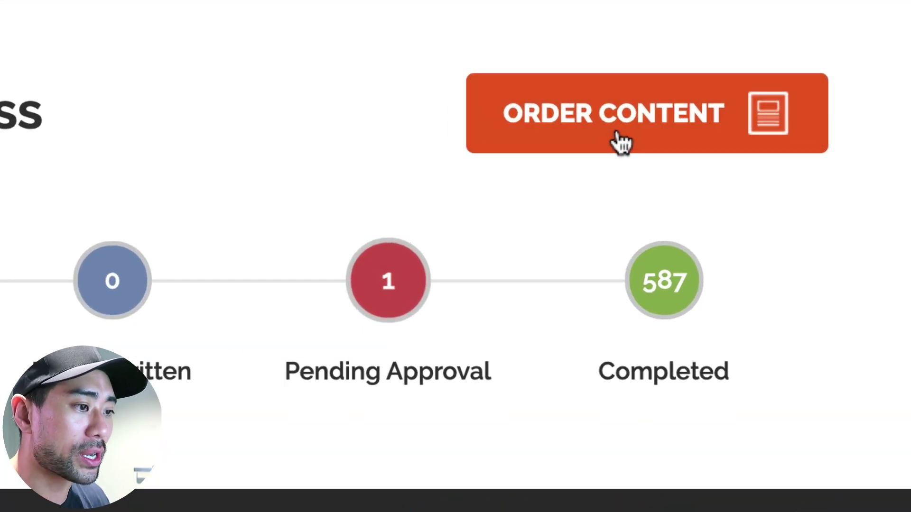
Step: Start a new content order and read the notice that only $0.92 is available
{"action": "left_click", "coordinate": [619, 141]}
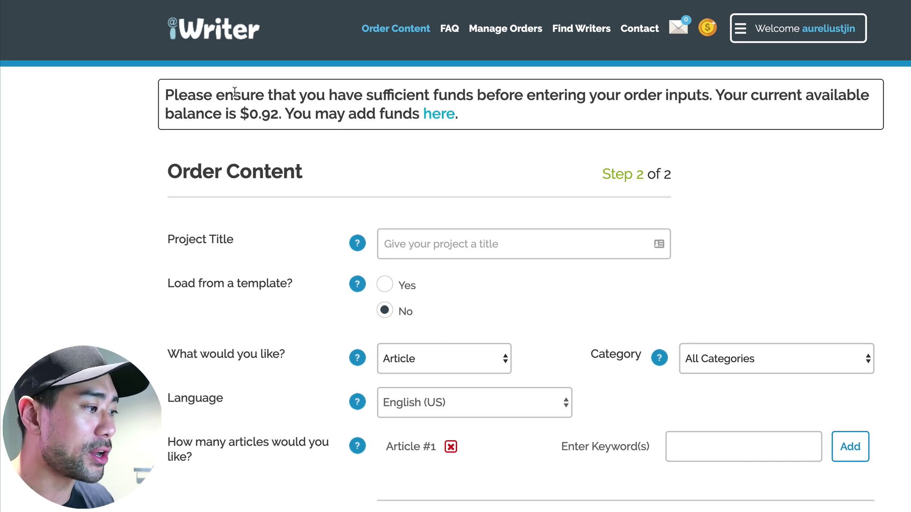
{"action": "left_click_drag", "start_coordinate": [163, 95], "coordinate": [440, 116]}
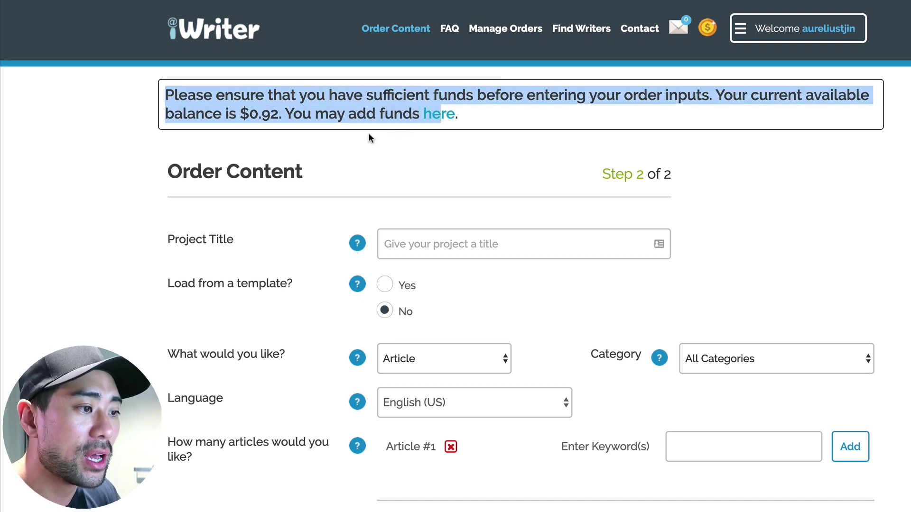
{"action": "left_click", "coordinate": [483, 122]}
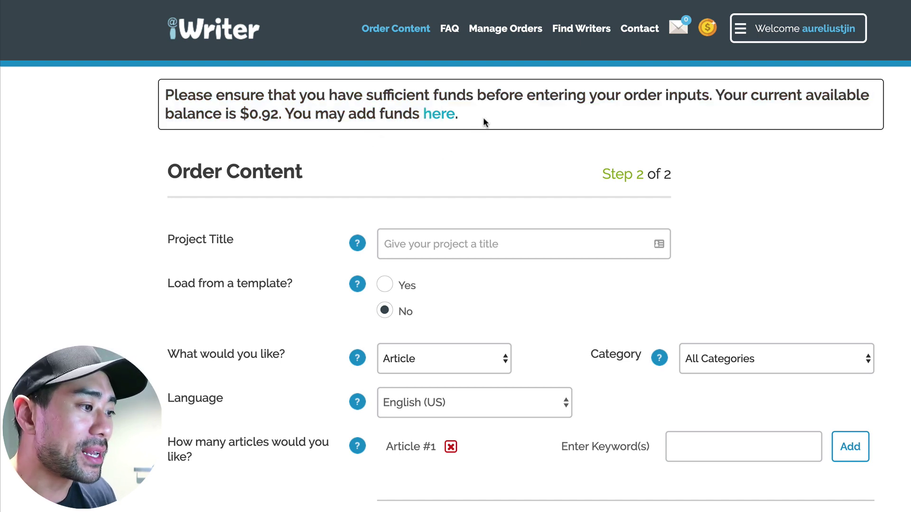
Step: On Add Funds, enter 20, note the $10.00 minimum, then go back without paying
{"action": "left_click", "coordinate": [446, 124]}
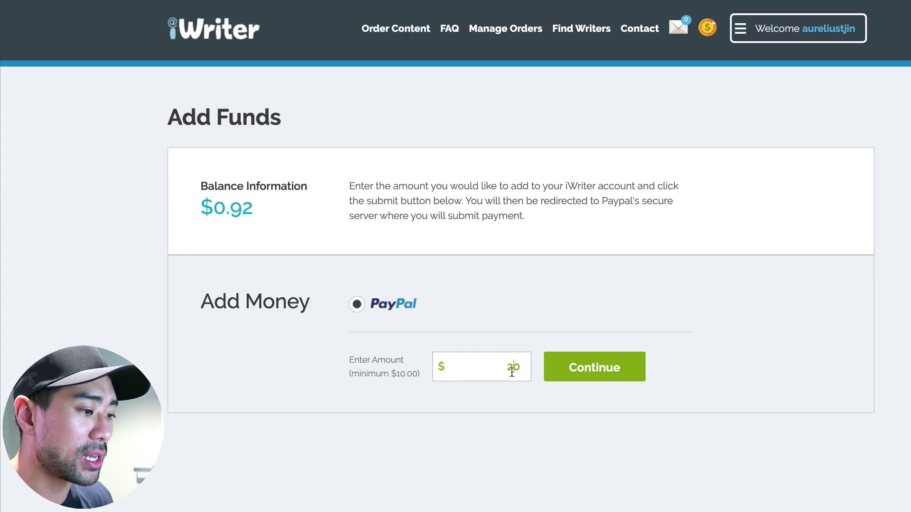
{"action": "double_click", "coordinate": [510, 367]}
{"action": "type", "text": "20"}
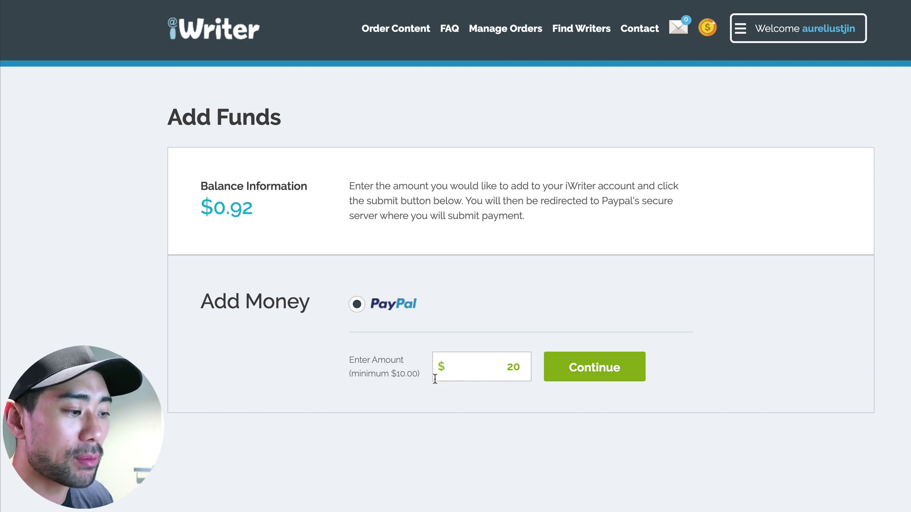
{"action": "left_click_drag", "start_coordinate": [419, 374], "coordinate": [397, 372]}
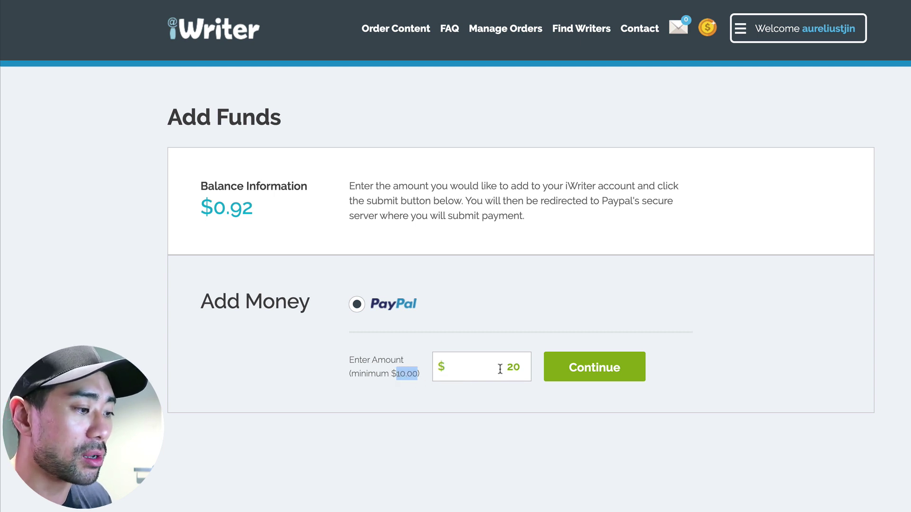
{"action": "left_click_drag", "start_coordinate": [504, 368], "coordinate": [527, 369]}
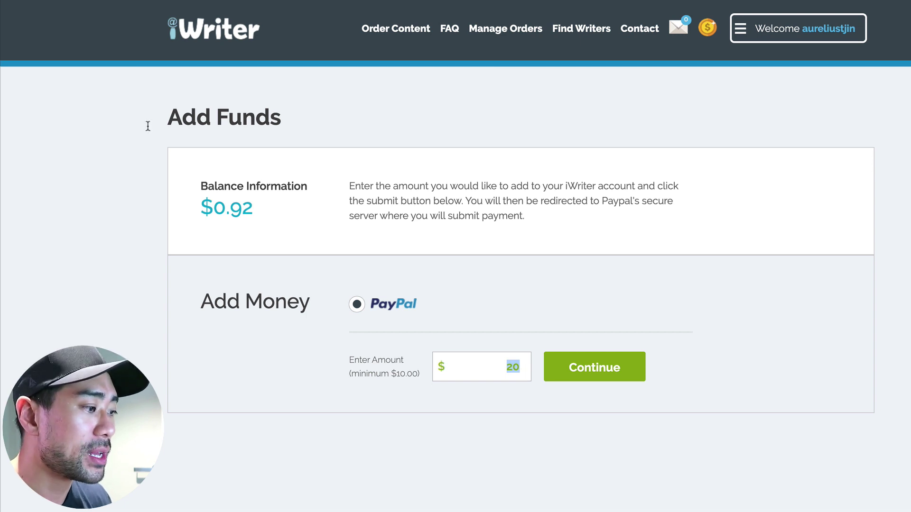
{"action": "key", "text": "alt+Left"}
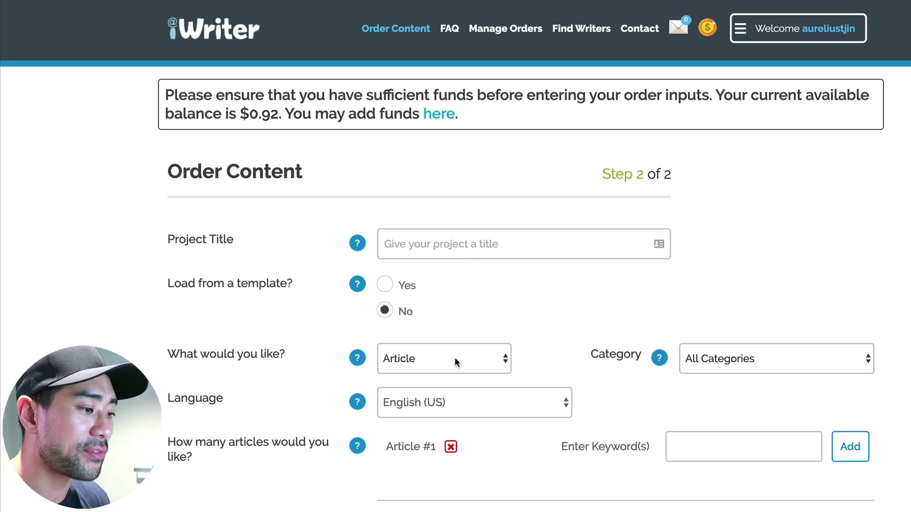
Step: Set 'Load from a template?' to Yes to list saved templates like Social Media Marketing Articles
{"action": "scroll", "coordinate": [454, 359], "scroll_direction": "down", "scroll_amount": 1}
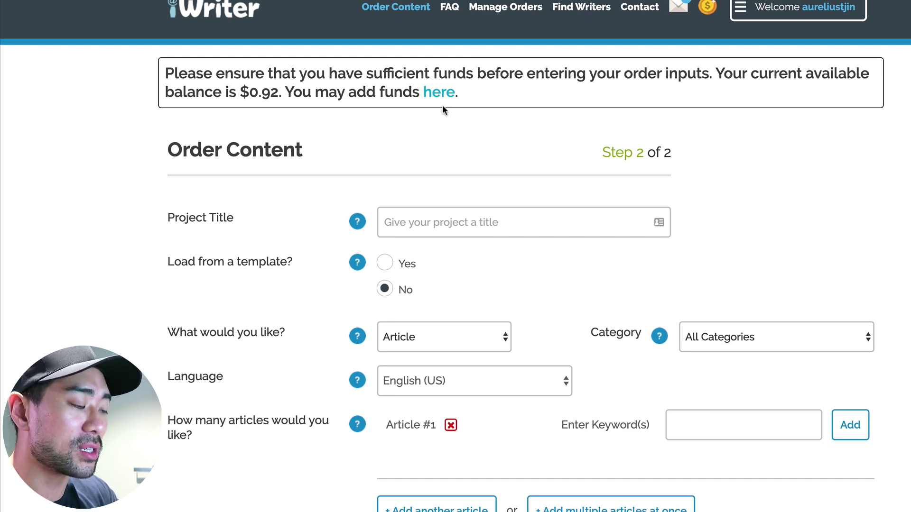
{"action": "scroll", "coordinate": [443, 107], "scroll_direction": "up", "scroll_amount": 1}
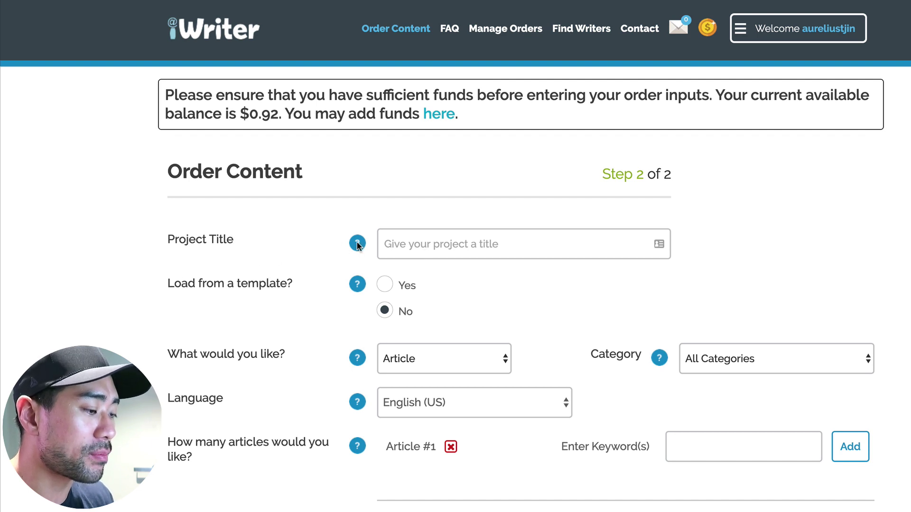
{"action": "mouse_move", "coordinate": [359, 247]}
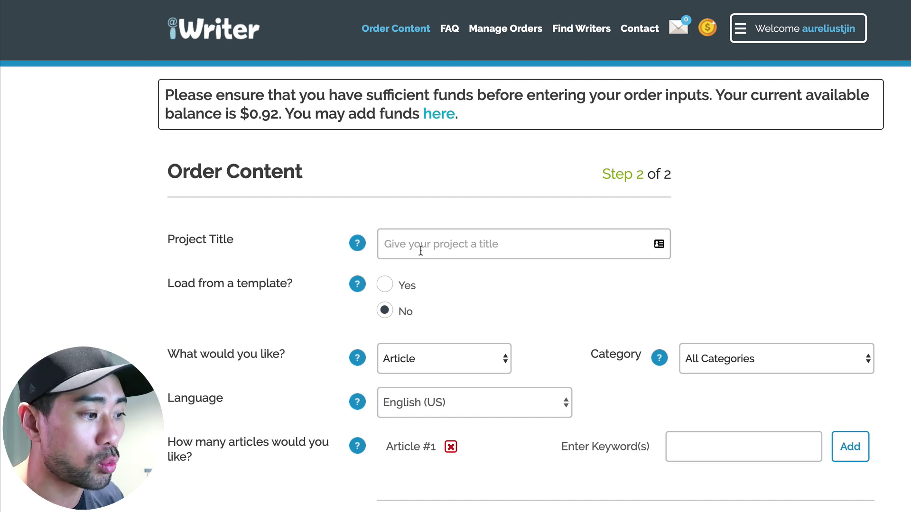
{"action": "scroll", "coordinate": [307, 285], "scroll_direction": "down", "scroll_amount": 1}
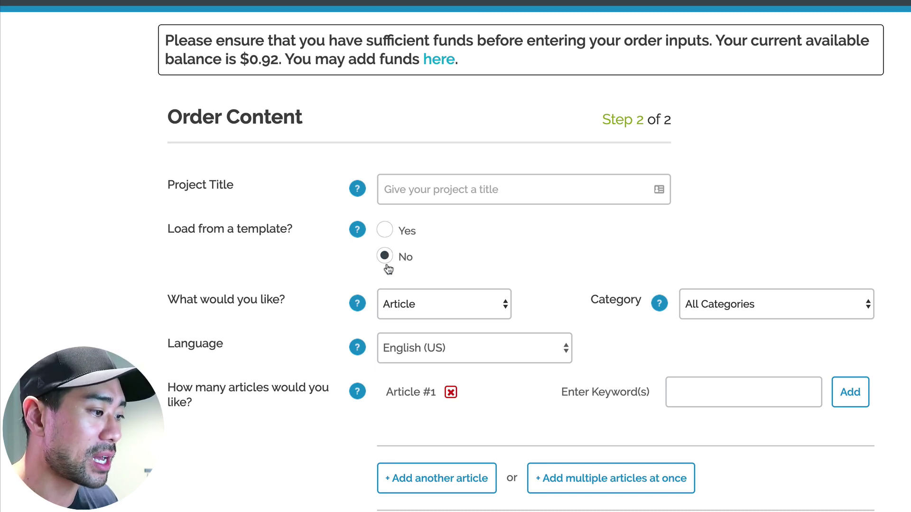
{"action": "left_click", "coordinate": [385, 232]}
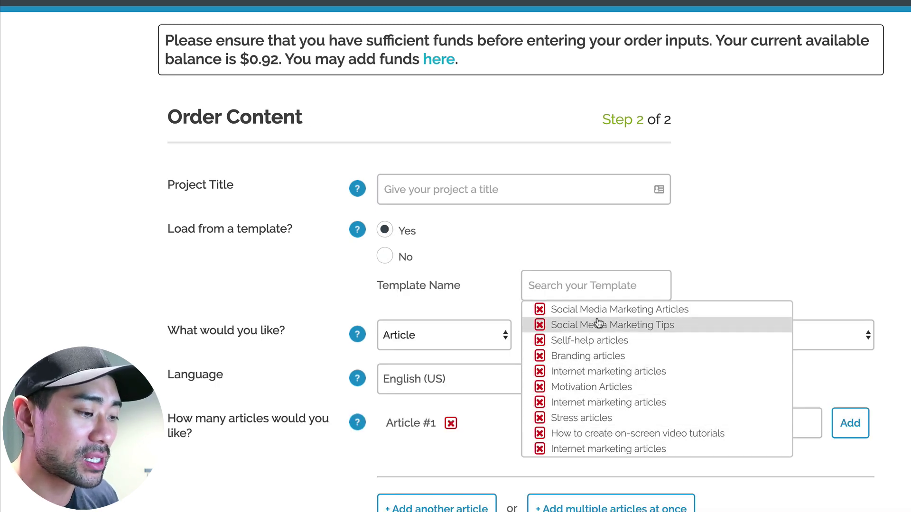
{"action": "scroll", "coordinate": [596, 317], "scroll_direction": "up", "scroll_amount": 2}
{"action": "scroll", "coordinate": [596, 317], "scroll_direction": "down", "scroll_amount": 1}
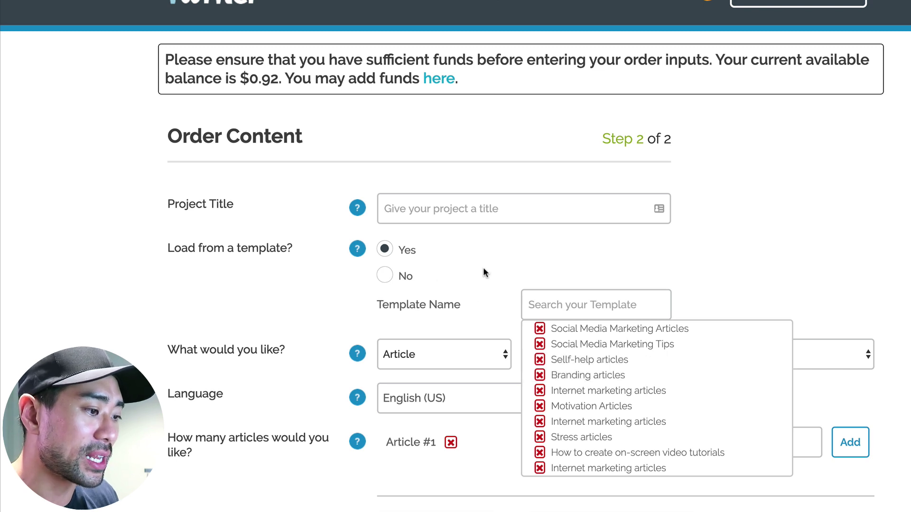
Step: Switch template loading back to No and keep Article as the content type
{"action": "left_click", "coordinate": [385, 277]}
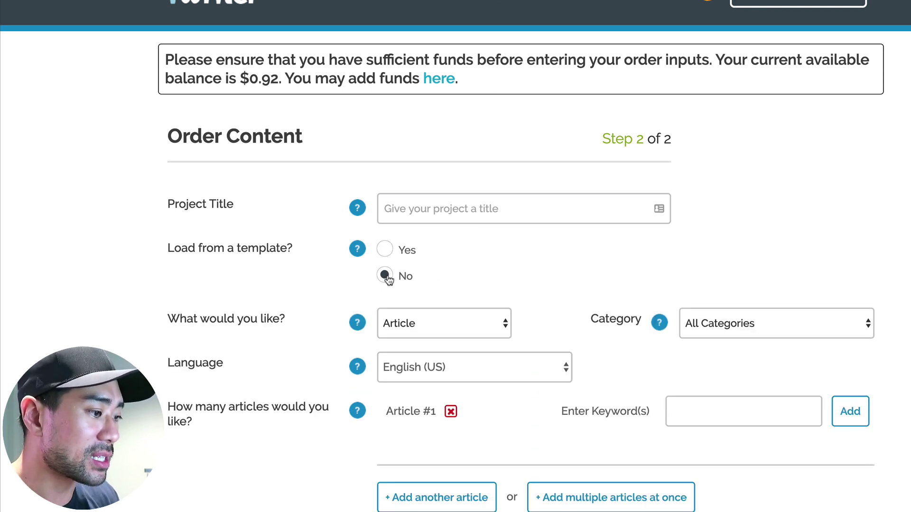
{"action": "scroll", "coordinate": [496, 289], "scroll_direction": "down", "scroll_amount": 2}
{"action": "left_click", "coordinate": [459, 243]}
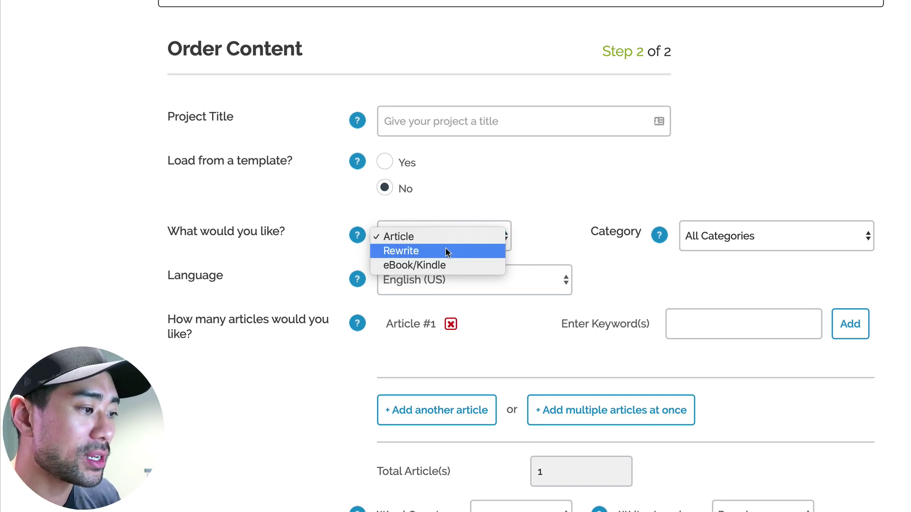
{"action": "left_click", "coordinate": [420, 235]}
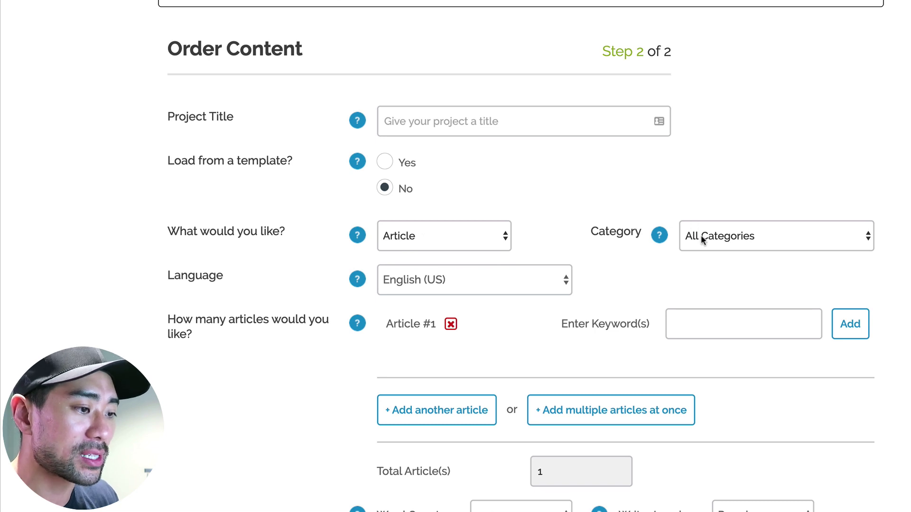
Step: Set the Category to Internet and Businesses Online instead of Relationships
{"action": "left_click", "coordinate": [731, 239]}
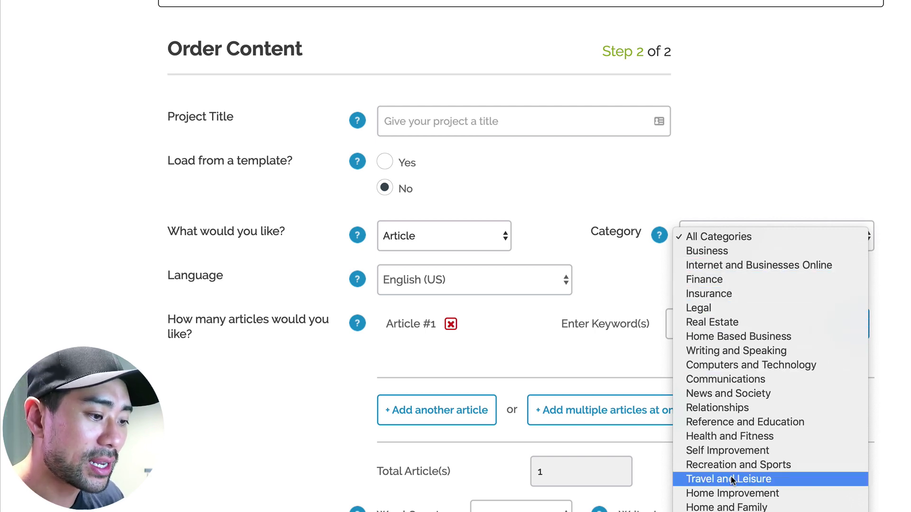
{"action": "left_click", "coordinate": [650, 291]}
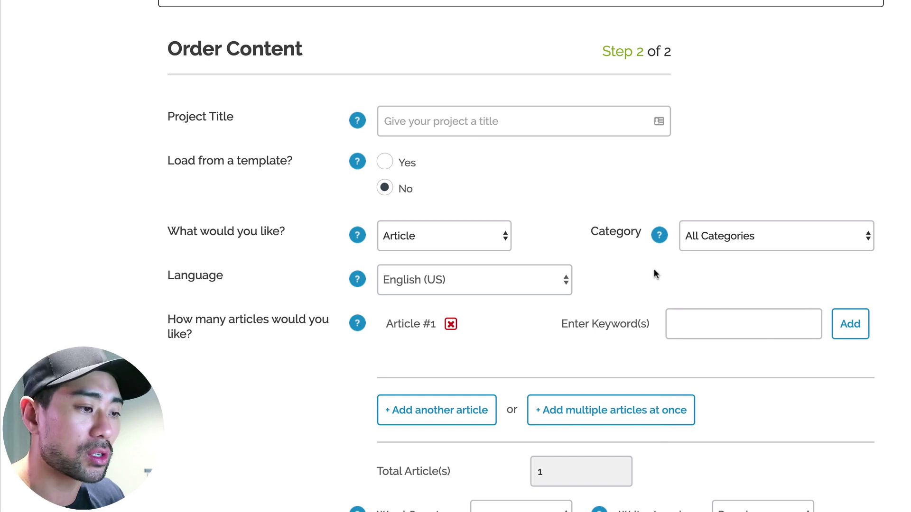
{"action": "left_click", "coordinate": [706, 236]}
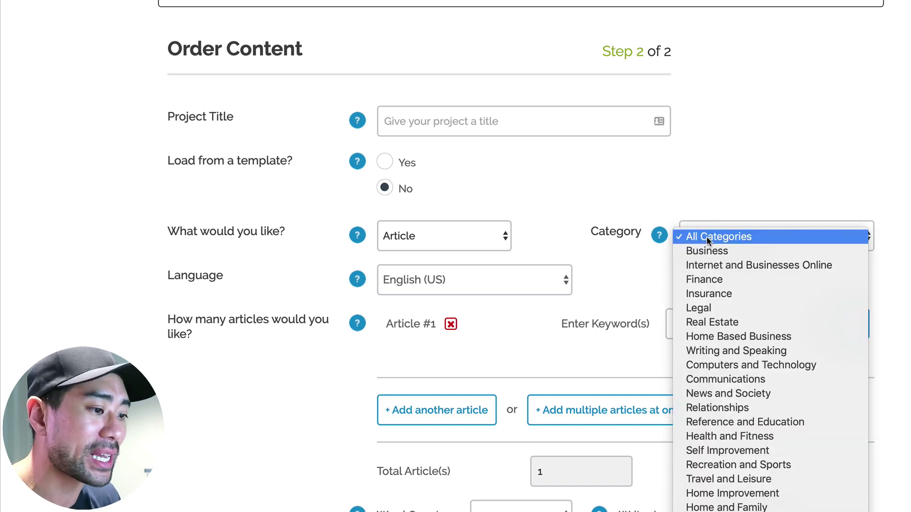
{"action": "left_click", "coordinate": [721, 411]}
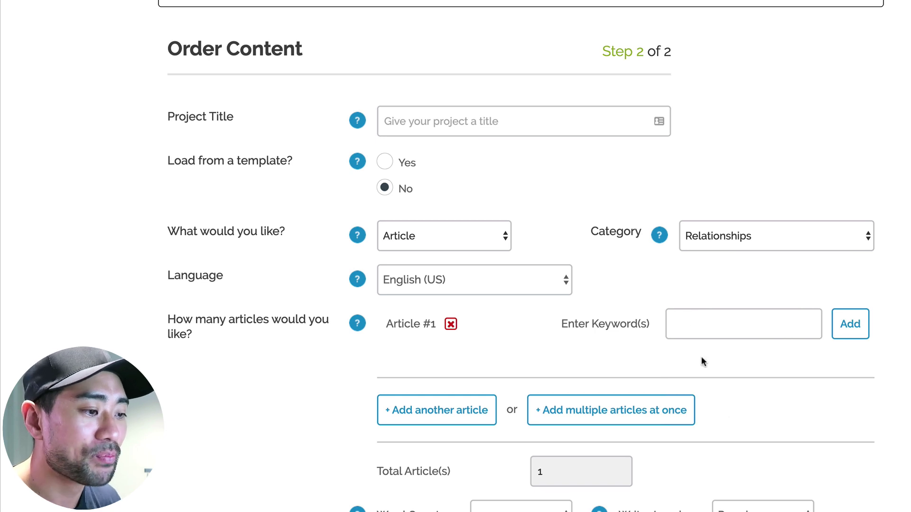
{"action": "left_click", "coordinate": [716, 243]}
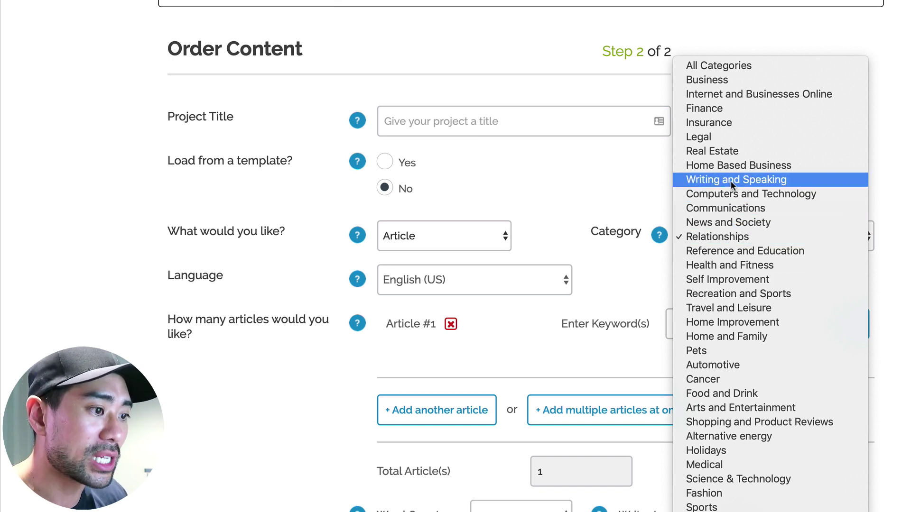
{"action": "left_click", "coordinate": [721, 94]}
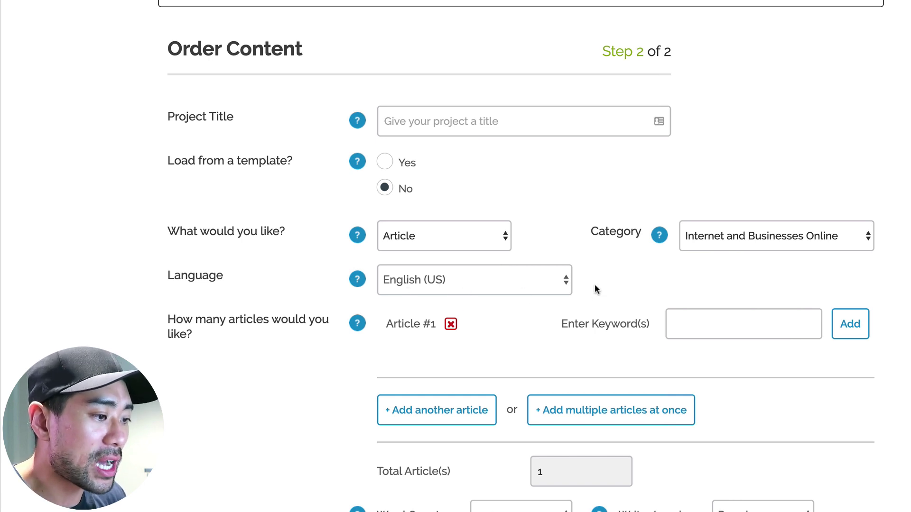
{"action": "scroll", "coordinate": [596, 280], "scroll_direction": "down", "scroll_amount": 3}
{"action": "left_click", "coordinate": [498, 208]}
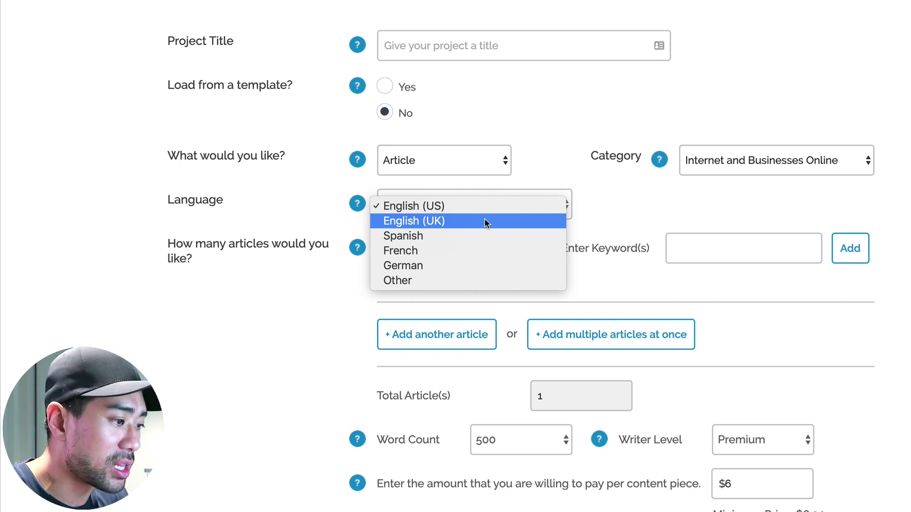
{"action": "left_click", "coordinate": [519, 202]}
{"action": "left_click", "coordinate": [562, 204]}
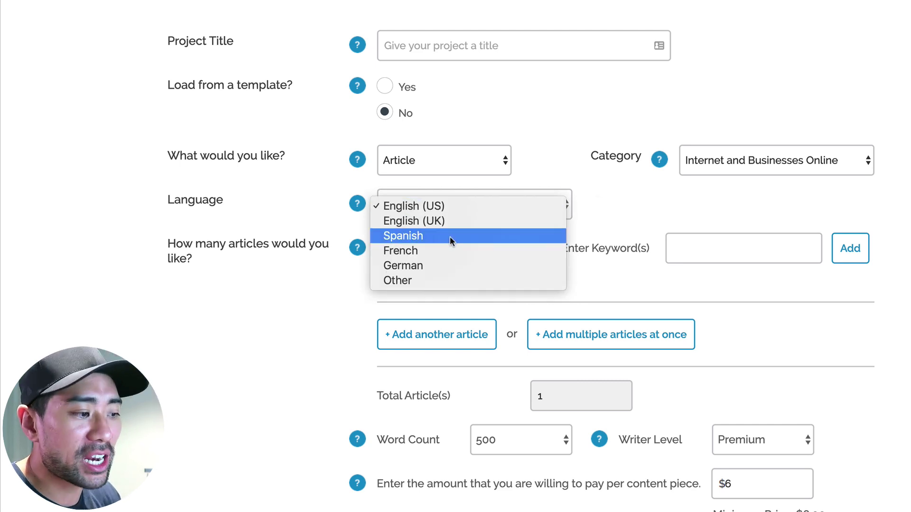
{"action": "left_click", "coordinate": [435, 280]}
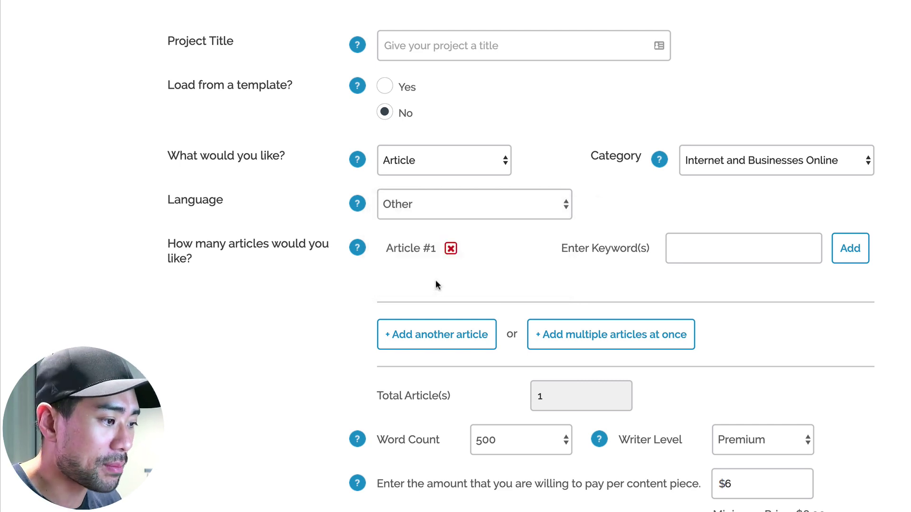
{"action": "left_click", "coordinate": [483, 204]}
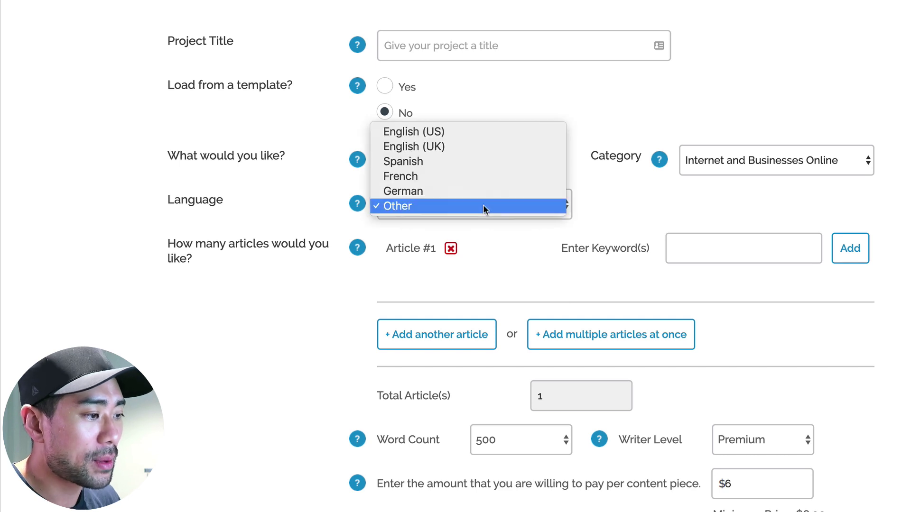
{"action": "left_click", "coordinate": [448, 133]}
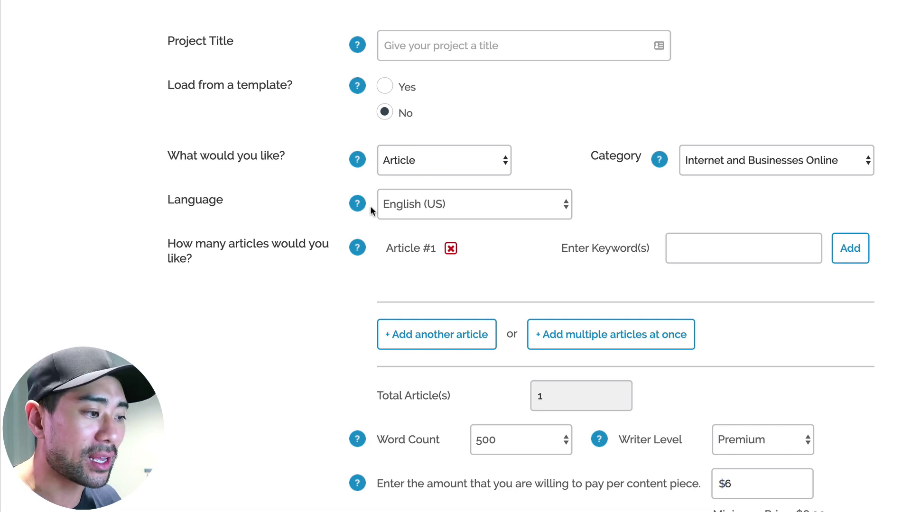
{"action": "scroll", "coordinate": [346, 194], "scroll_direction": "down", "scroll_amount": 2}
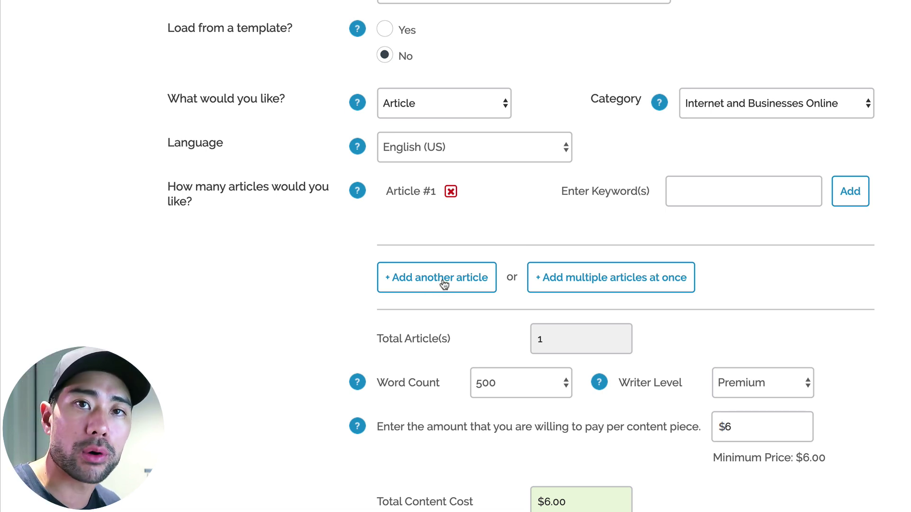
Step: Title the project '10 Self-Help Articles'
{"action": "scroll", "coordinate": [444, 284], "scroll_direction": "up", "scroll_amount": 4}
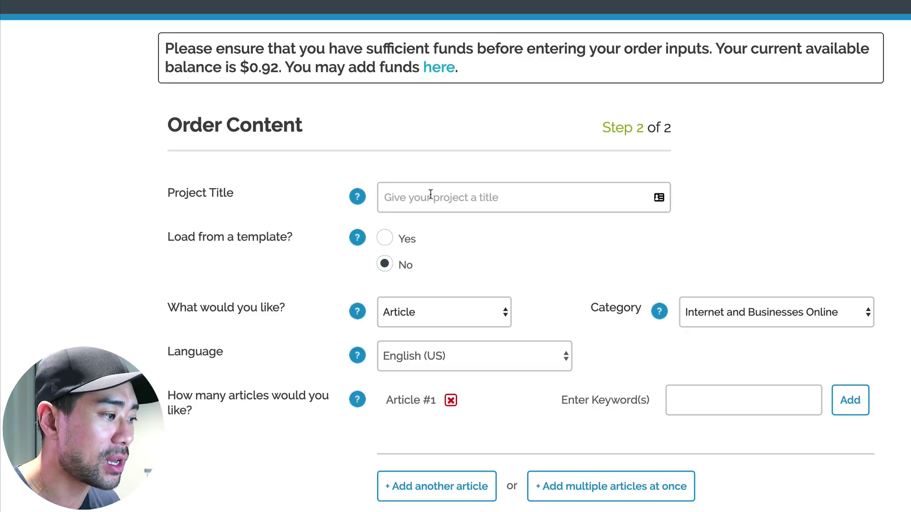
{"action": "scroll", "coordinate": [450, 300], "scroll_direction": "down", "scroll_amount": 1}
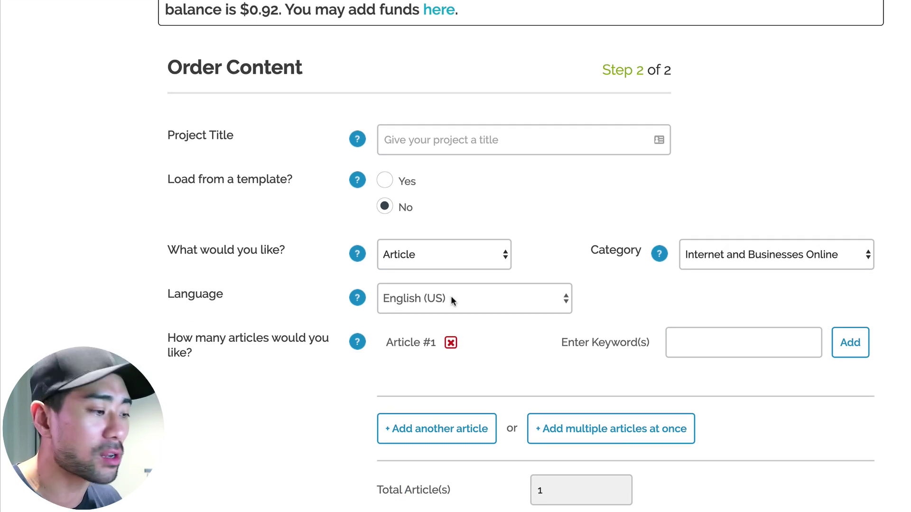
{"action": "left_click", "coordinate": [445, 136]}
{"action": "type", "text": "S"}
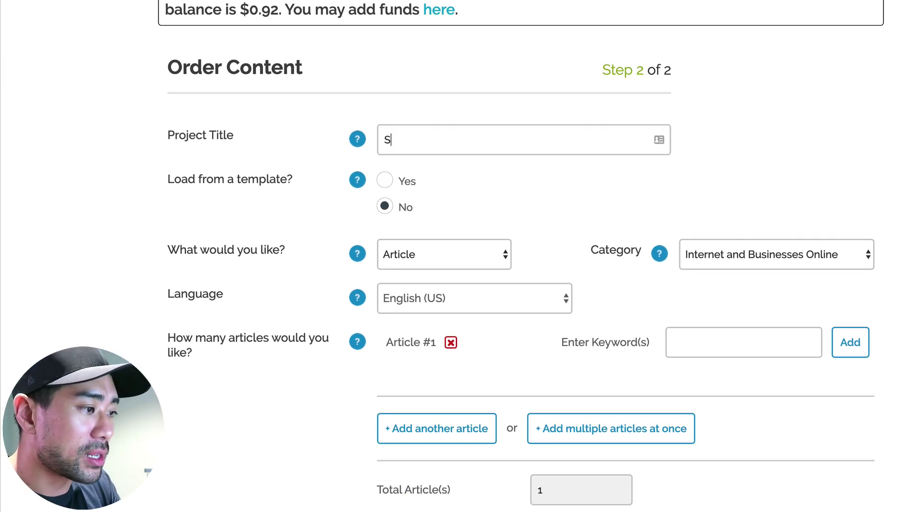
{"action": "type", "text": "elf-Help Articles"}
{"action": "left_click", "coordinate": [382, 141]}
{"action": "type", "text": "10"}
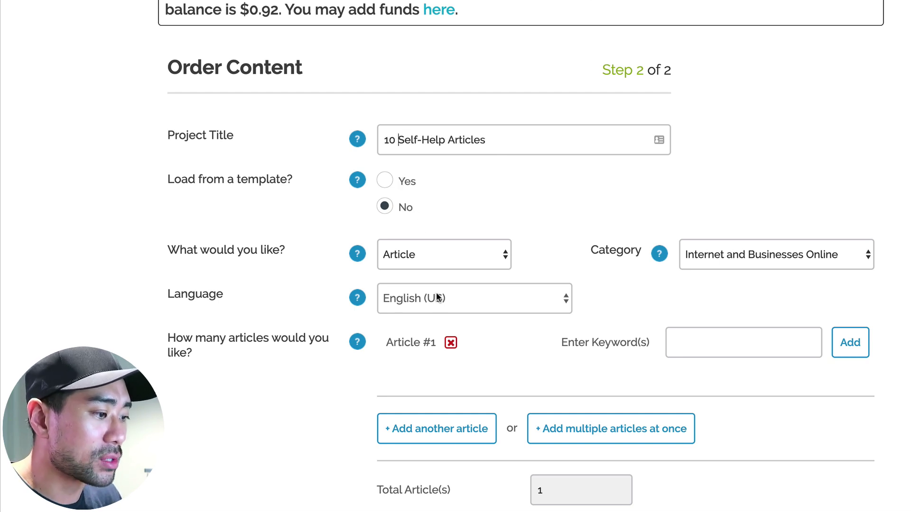
Step: Add article rows until the order lists Article #1 through Article #5
{"action": "scroll", "coordinate": [439, 299], "scroll_direction": "down", "scroll_amount": 1}
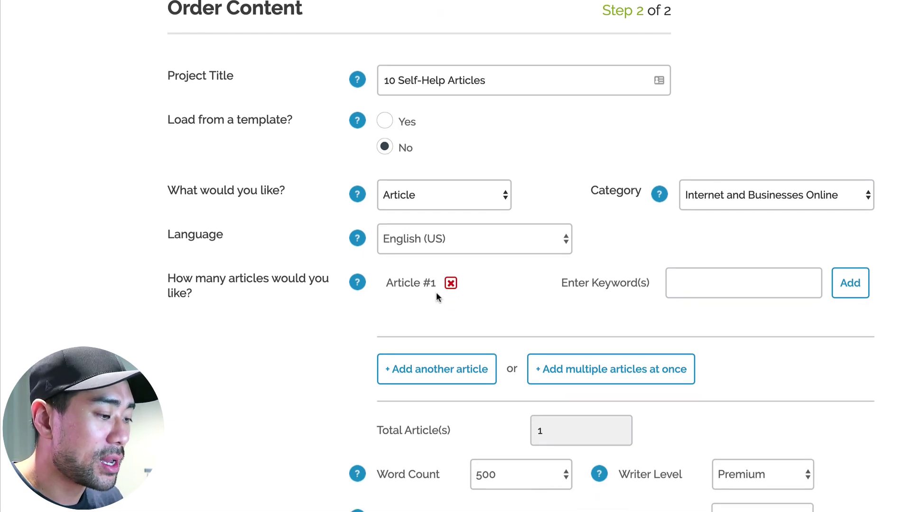
{"action": "left_click", "coordinate": [437, 370]}
{"action": "left_click", "coordinate": [443, 415]}
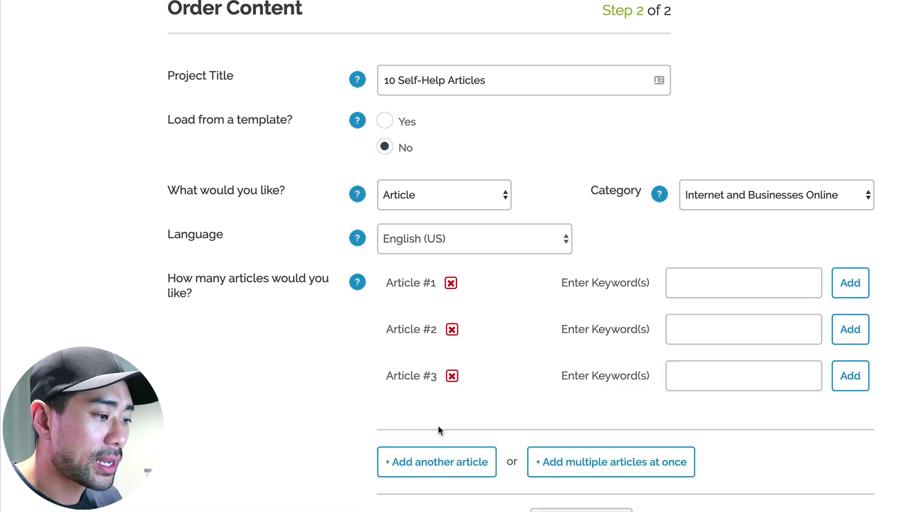
{"action": "left_click", "coordinate": [458, 461]}
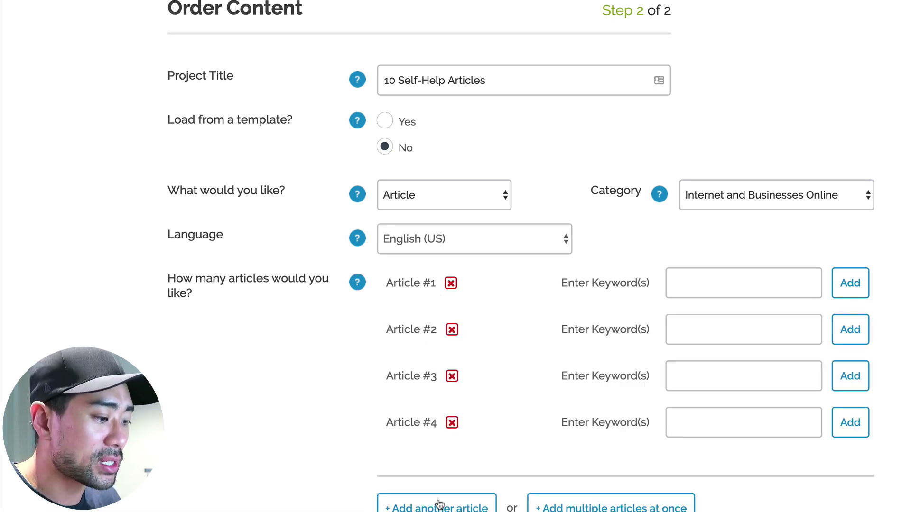
{"action": "left_click", "coordinate": [439, 506]}
{"action": "scroll", "coordinate": [491, 431], "scroll_direction": "down", "scroll_amount": 2}
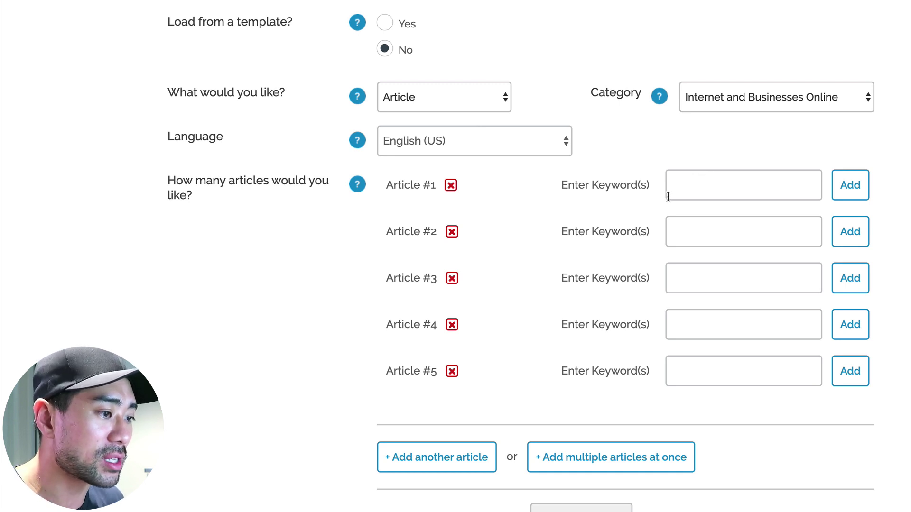
Step: Enter self-love as Article #1's keyword and self-help as Article #2's, leaving #3–#5 blank
{"action": "type", "text": "self-"}
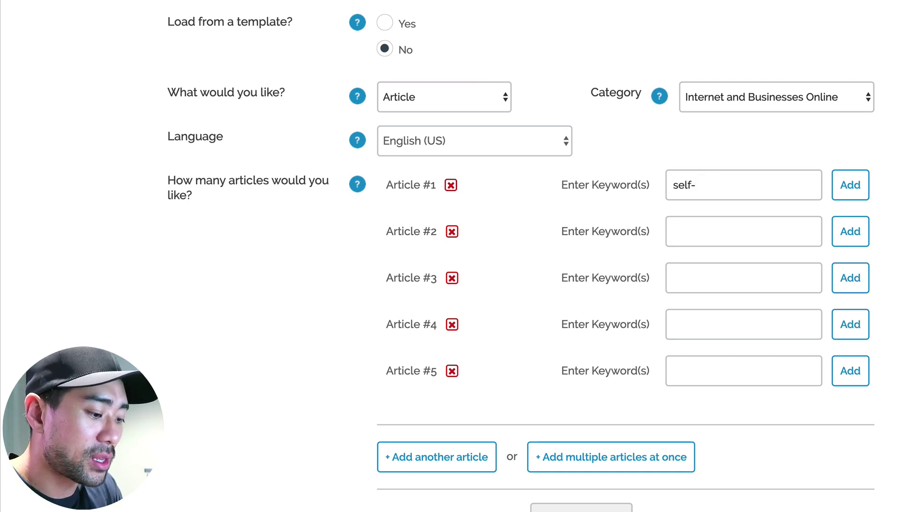
{"action": "type", "text": "love"}
{"action": "scroll", "coordinate": [630, 222], "scroll_direction": "up", "scroll_amount": 1}
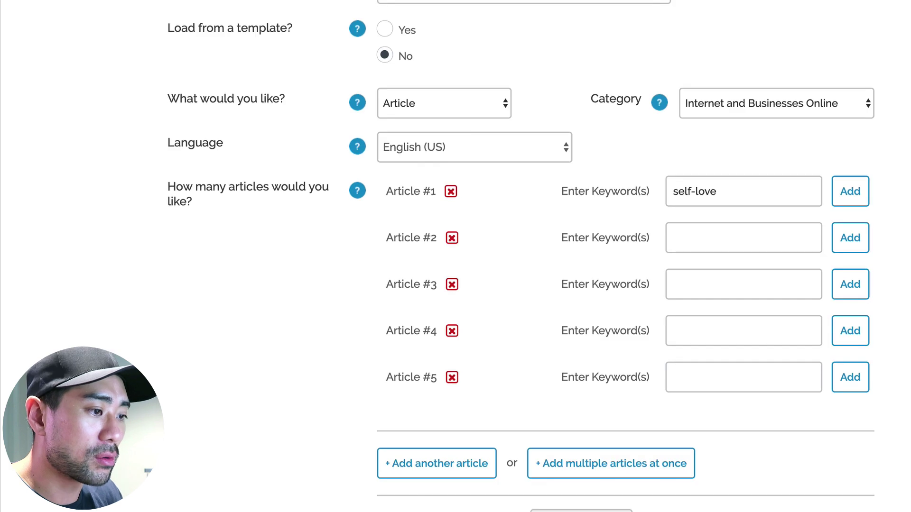
{"action": "left_click", "coordinate": [722, 238]}
{"action": "type", "text": "self-hel"}
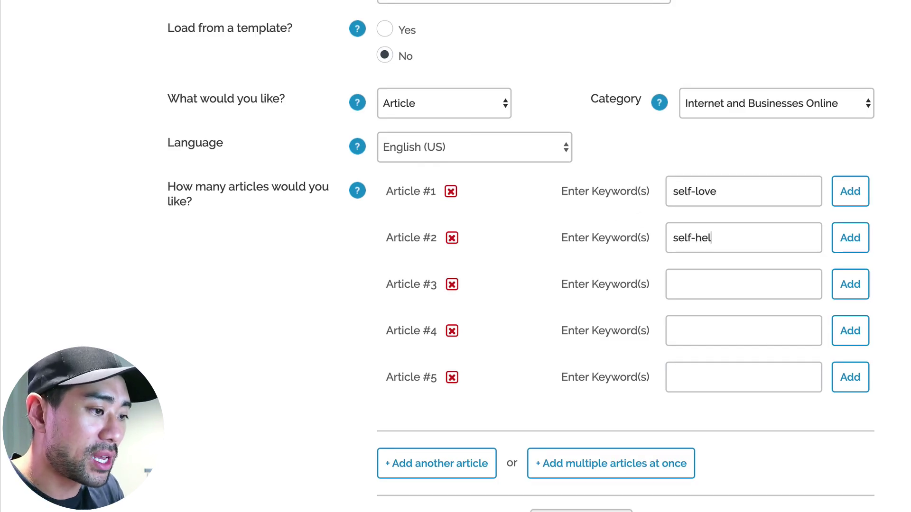
{"action": "type", "text": "p"}
{"action": "left_click", "coordinate": [720, 285]}
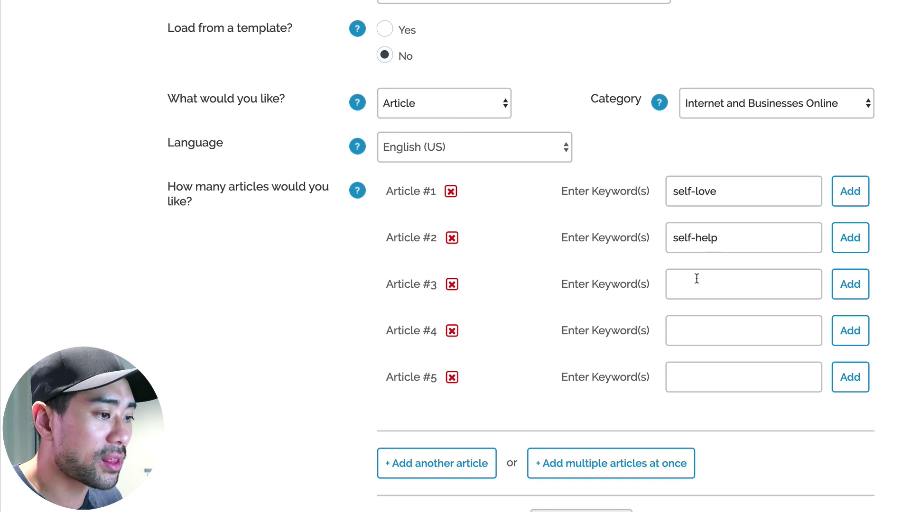
{"action": "left_click_drag", "start_coordinate": [733, 237], "coordinate": [661, 239]}
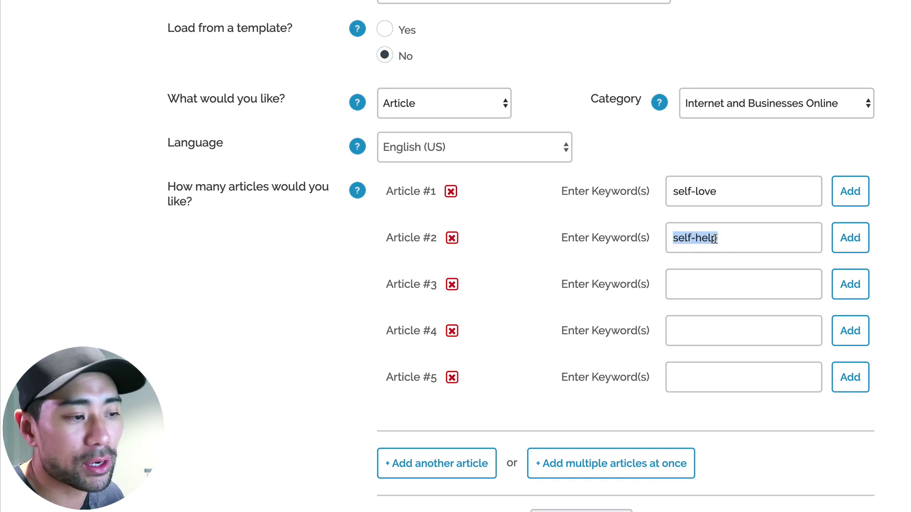
{"action": "left_click", "coordinate": [702, 285]}
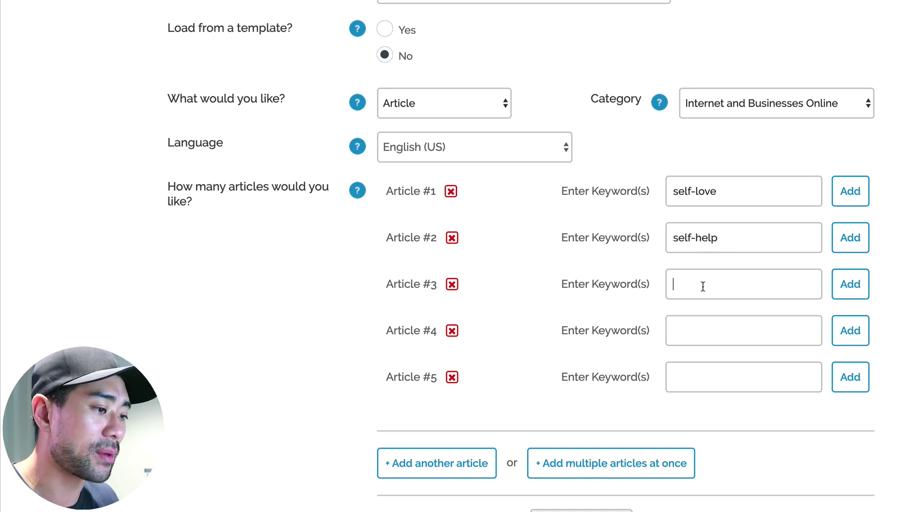
{"action": "scroll", "coordinate": [702, 287], "scroll_direction": "down", "scroll_amount": 8}
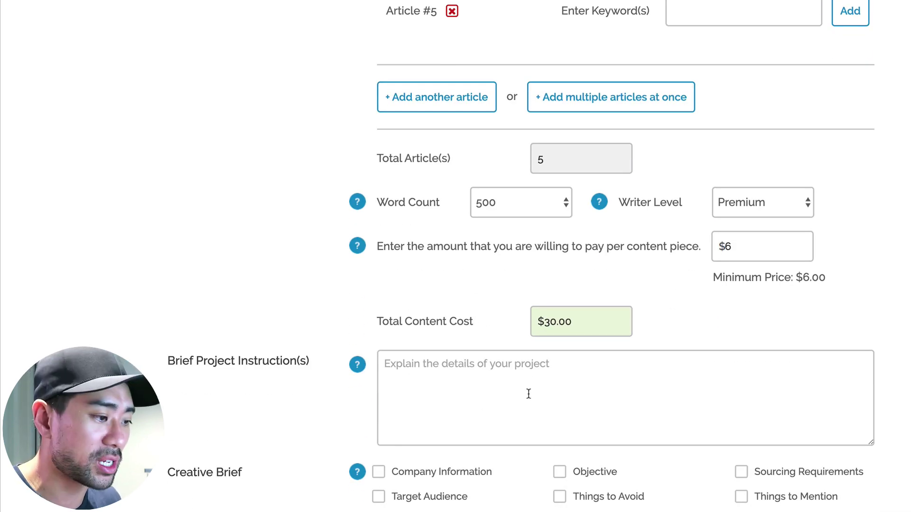
{"action": "scroll", "coordinate": [528, 394], "scroll_direction": "up", "scroll_amount": 10}
{"action": "scroll", "coordinate": [528, 396], "scroll_direction": "down", "scroll_amount": 2}
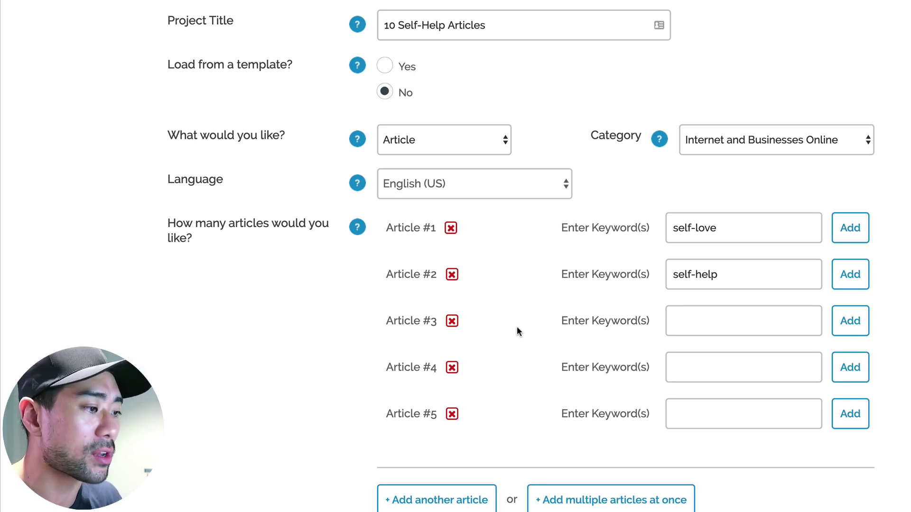
{"action": "scroll", "coordinate": [516, 325], "scroll_direction": "down", "scroll_amount": 6}
{"action": "scroll", "coordinate": [516, 326], "scroll_direction": "up", "scroll_amount": 1}
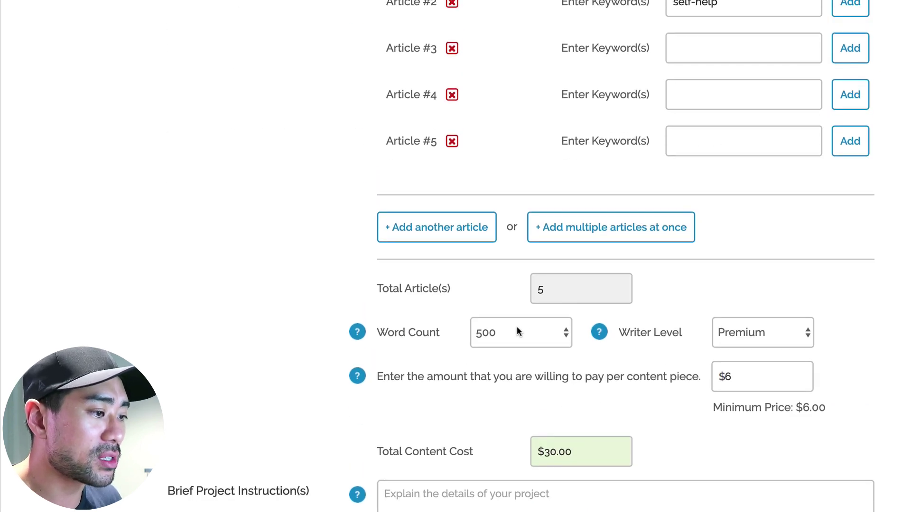
{"action": "scroll", "coordinate": [517, 326], "scroll_direction": "up", "scroll_amount": 2}
{"action": "scroll", "coordinate": [516, 326], "scroll_direction": "down", "scroll_amount": 2}
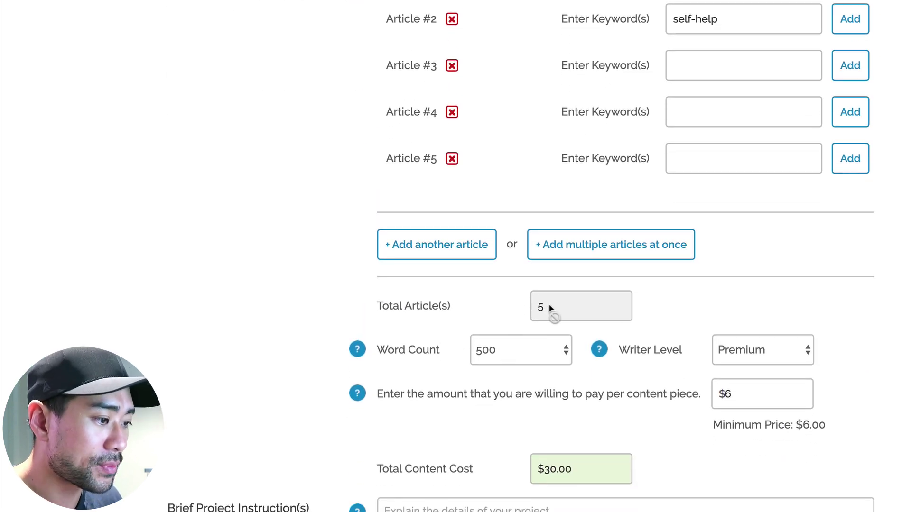
{"action": "left_click", "coordinate": [506, 363]}
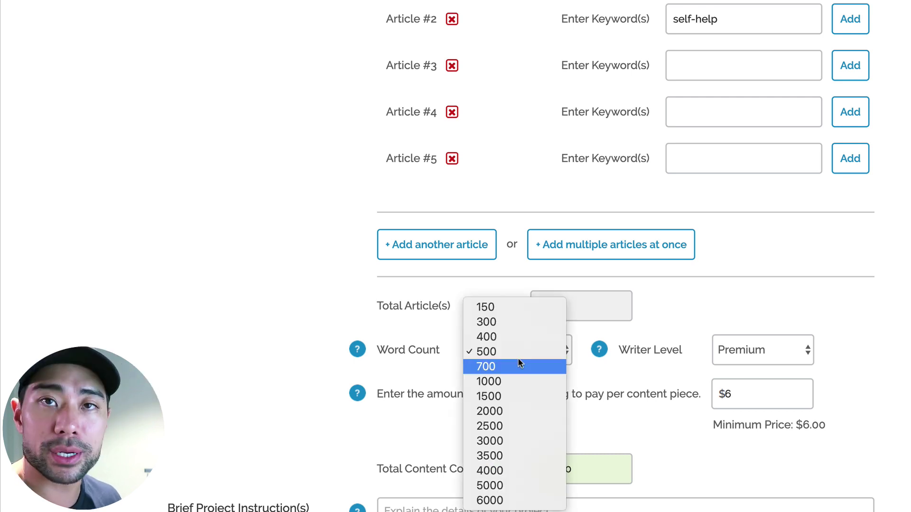
{"action": "left_click", "coordinate": [416, 365]}
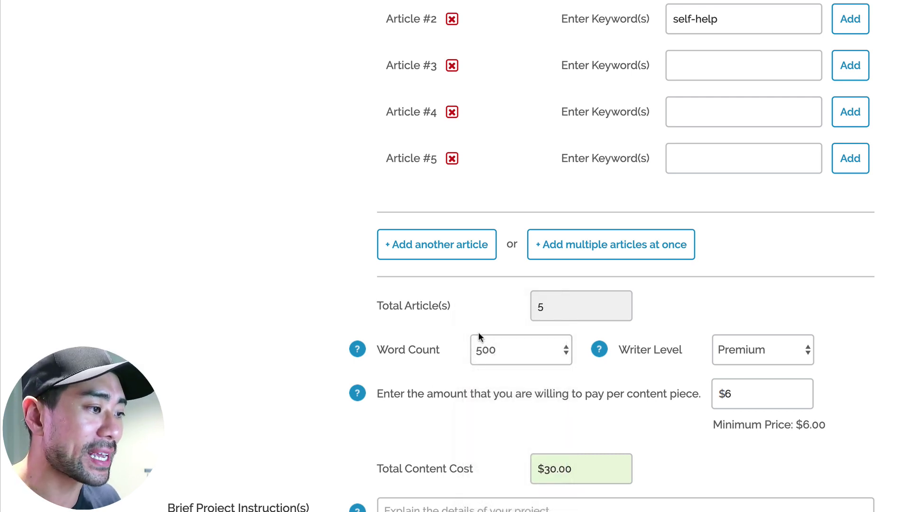
{"action": "scroll", "coordinate": [494, 336], "scroll_direction": "up", "scroll_amount": 4}
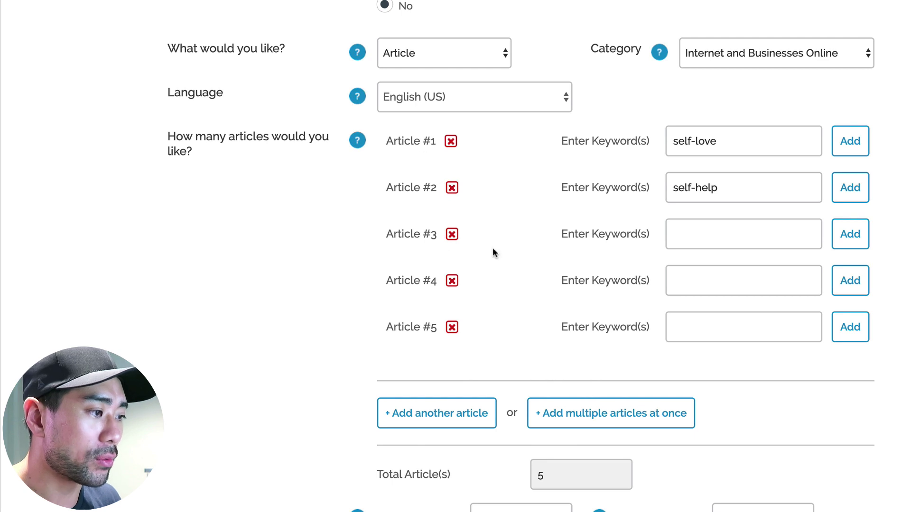
{"action": "scroll", "coordinate": [460, 320], "scroll_direction": "down", "scroll_amount": 4}
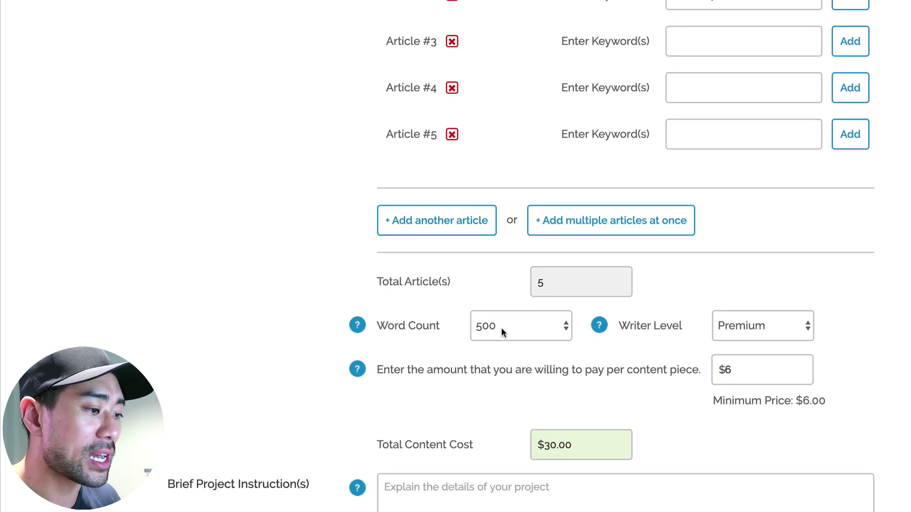
{"action": "left_click", "coordinate": [502, 332]}
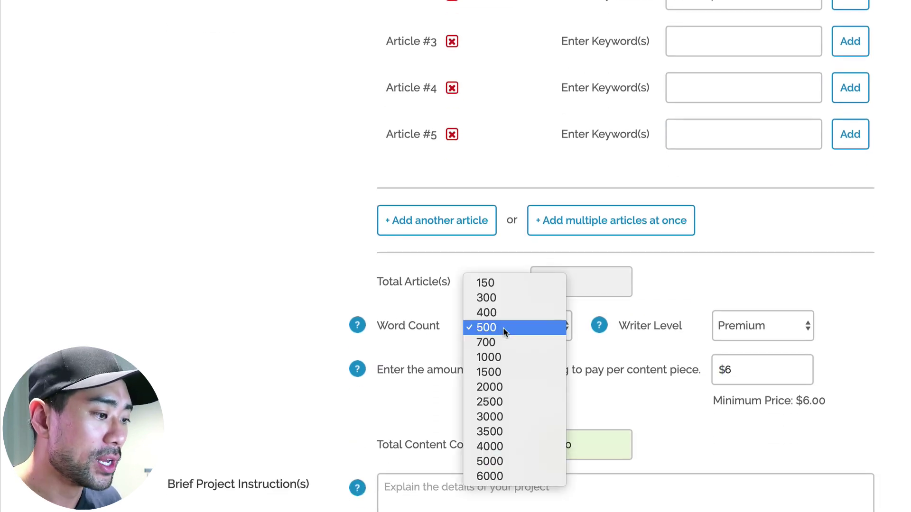
{"action": "left_click", "coordinate": [503, 327]}
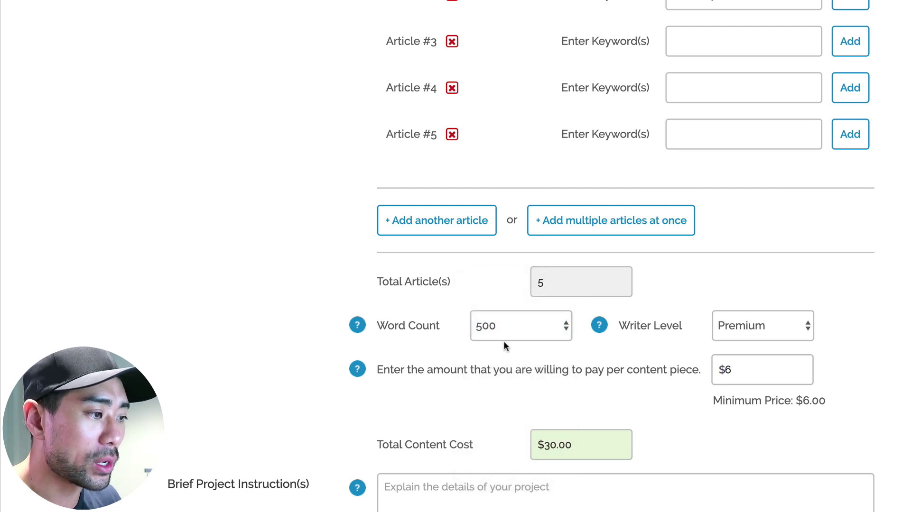
{"action": "scroll", "coordinate": [502, 341], "scroll_direction": "up", "scroll_amount": 3}
{"action": "scroll", "coordinate": [440, 313], "scroll_direction": "up", "scroll_amount": 3}
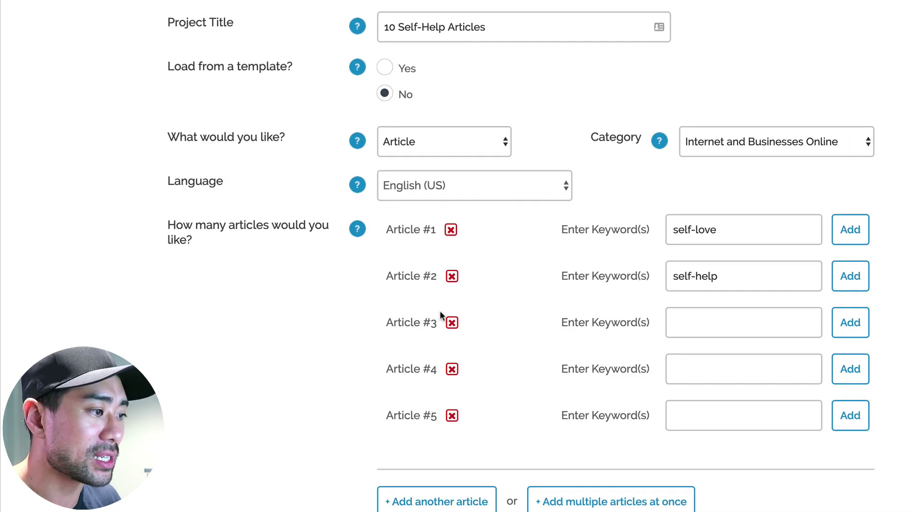
{"action": "scroll", "coordinate": [439, 311], "scroll_direction": "up", "scroll_amount": 2}
{"action": "scroll", "coordinate": [432, 171], "scroll_direction": "down", "scroll_amount": 7}
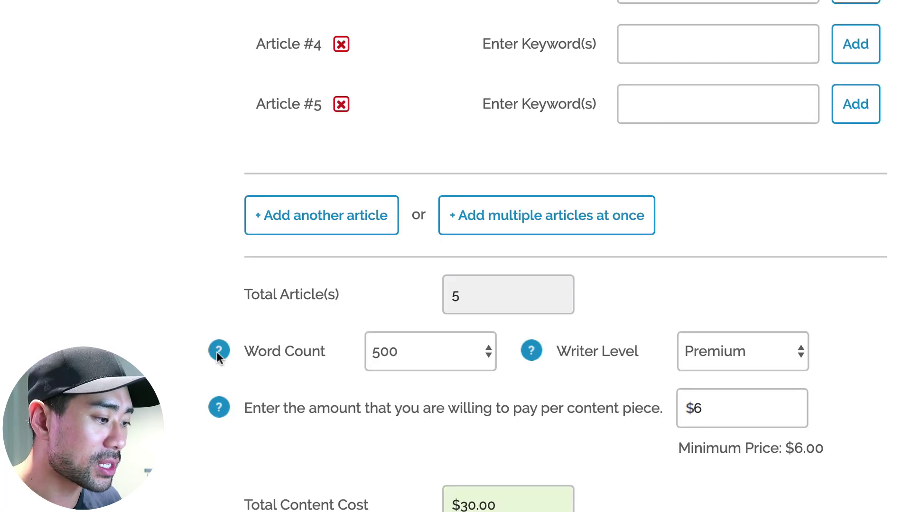
{"action": "mouse_move", "coordinate": [216, 354]}
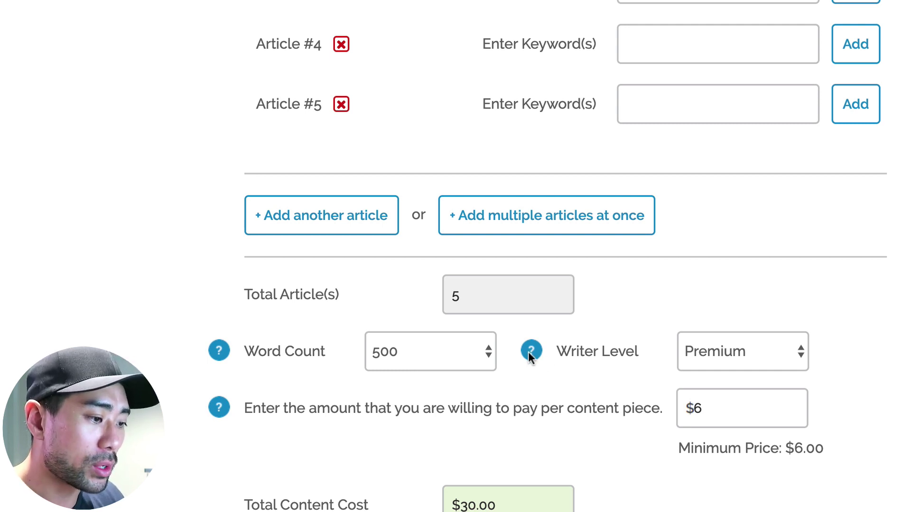
Step: Change the writer level from Premium to Standard, giving $3.30 per piece and $16.50 total
{"action": "mouse_move", "coordinate": [529, 355]}
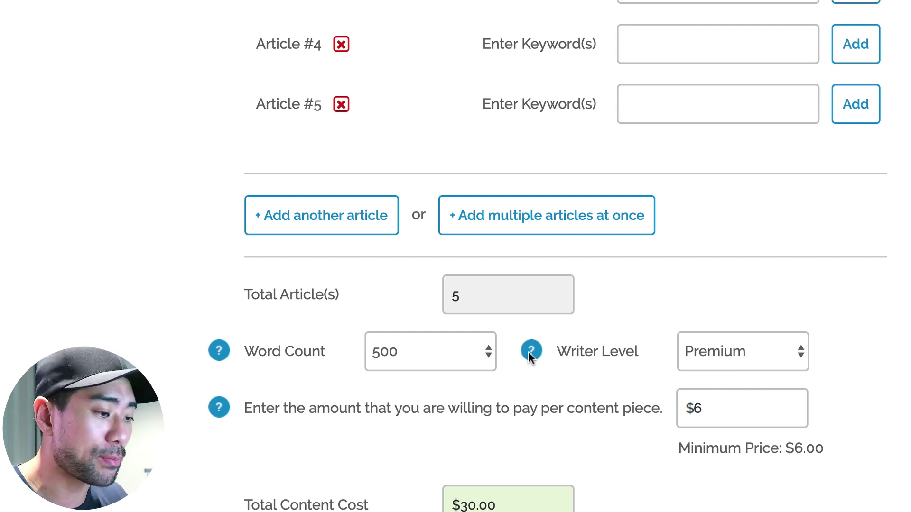
{"action": "left_click", "coordinate": [709, 352]}
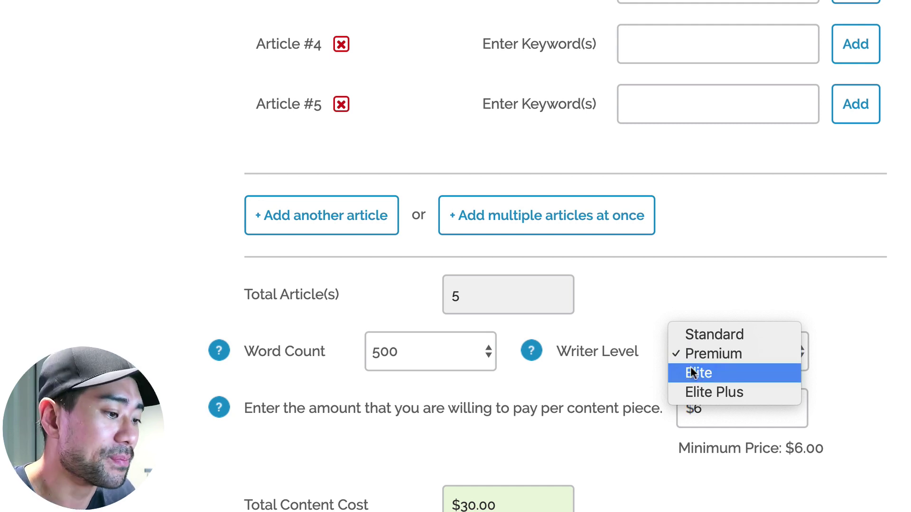
{"action": "left_click", "coordinate": [709, 357]}
{"action": "left_click", "coordinate": [756, 351]}
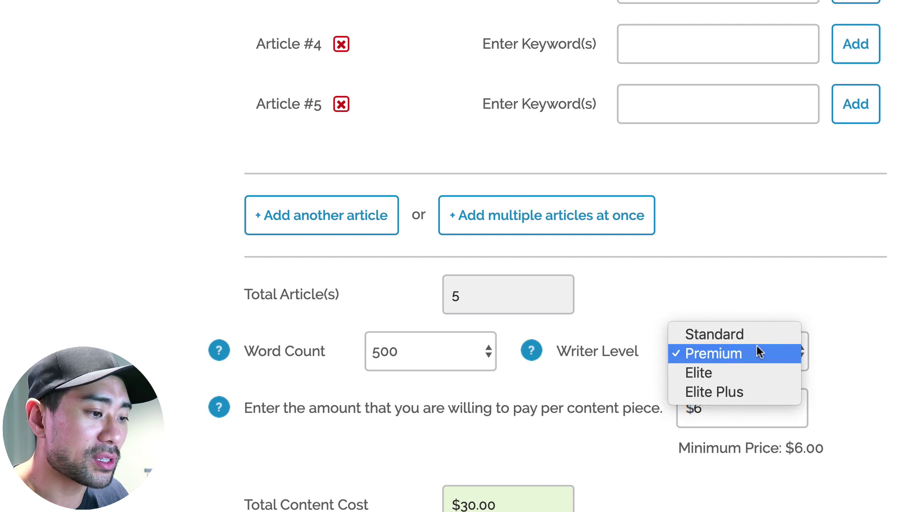
{"action": "left_click", "coordinate": [743, 338]}
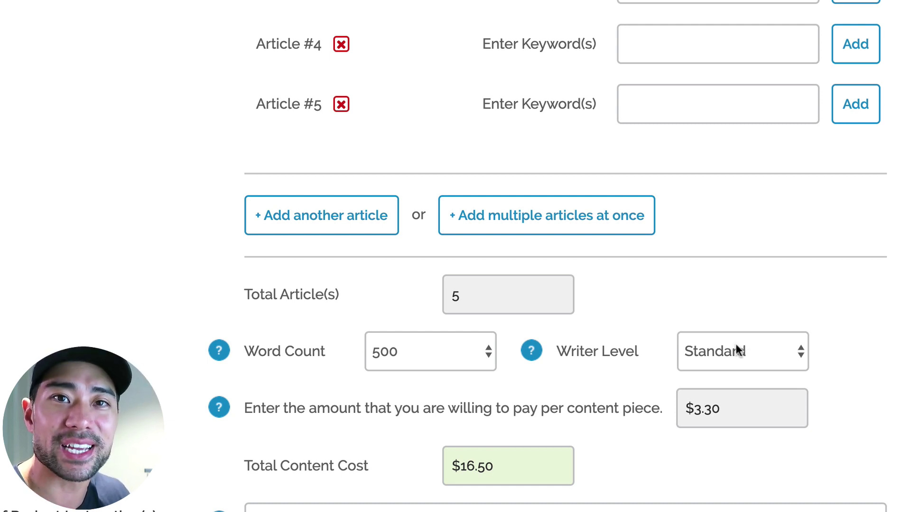
{"action": "left_click", "coordinate": [735, 345]}
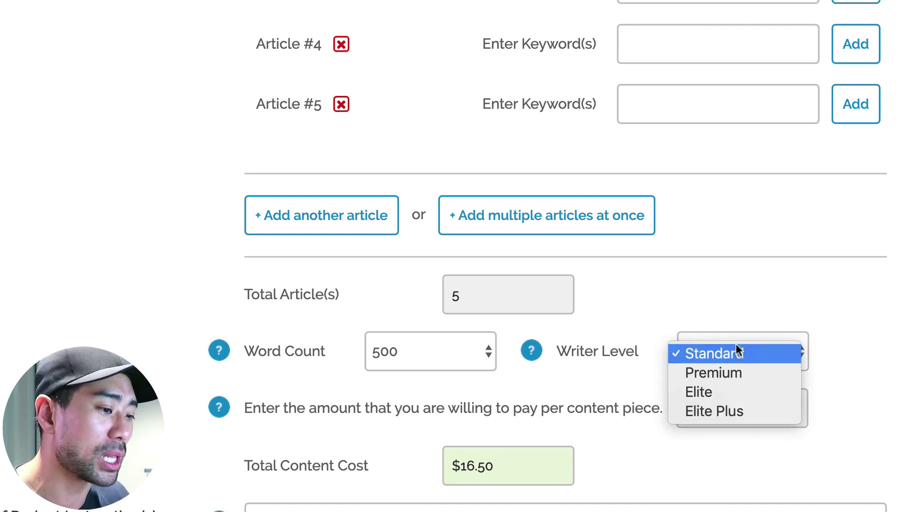
{"action": "left_click", "coordinate": [892, 401]}
{"action": "scroll", "coordinate": [891, 401], "scroll_direction": "down", "scroll_amount": 2}
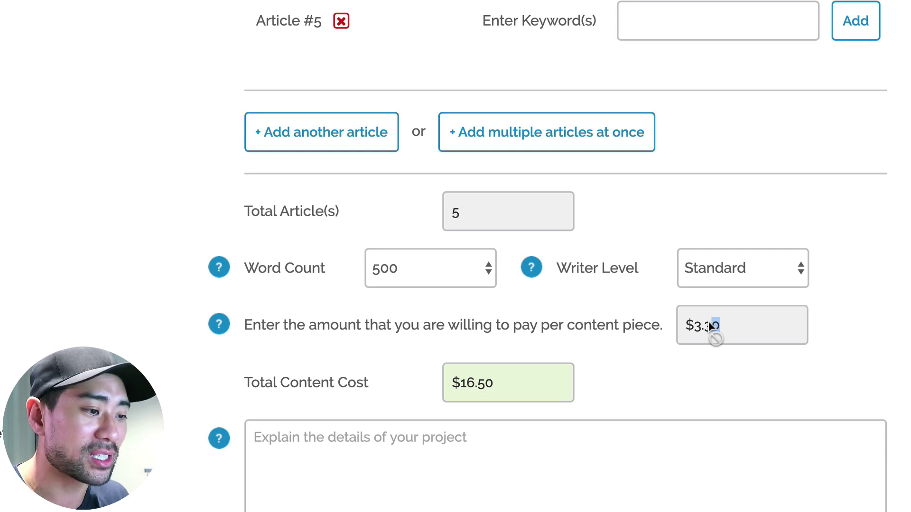
Step: Choose Premium, try $10 and $20 per article, then settle on $6 for a $30.00 total
{"action": "left_click", "coordinate": [714, 271]}
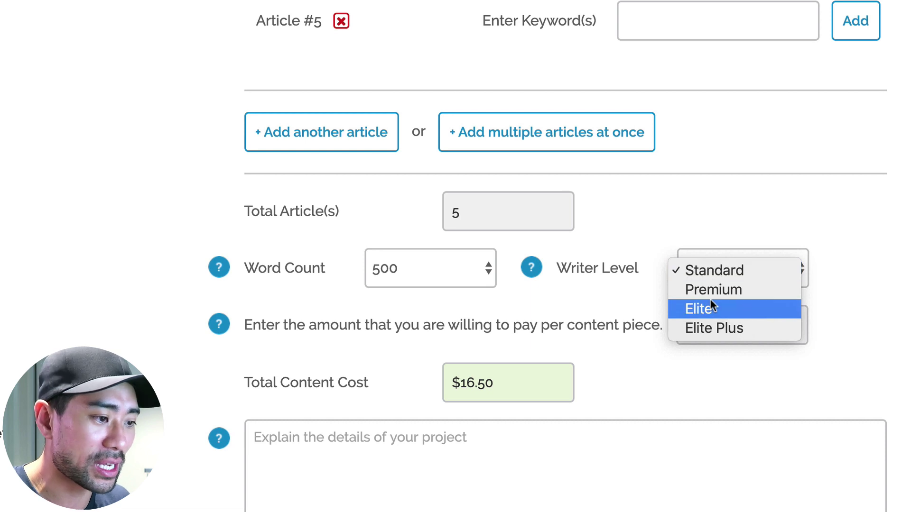
{"action": "left_click", "coordinate": [715, 290]}
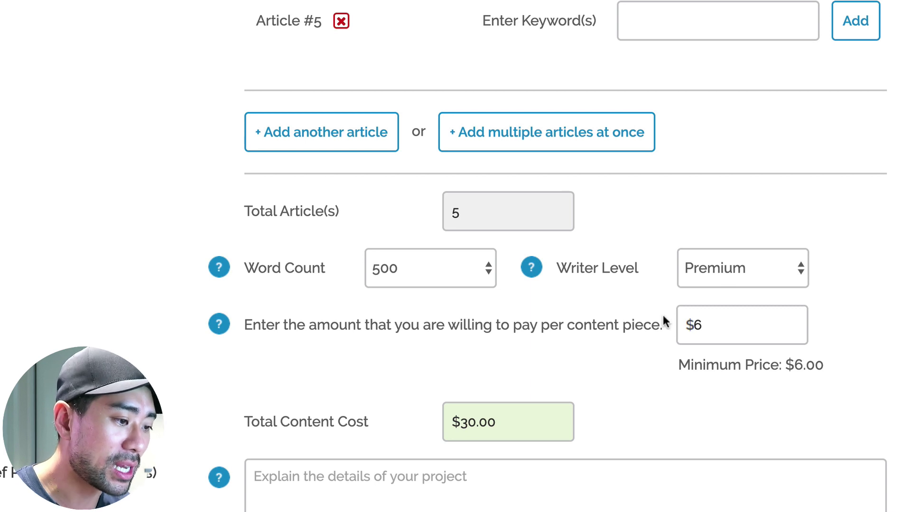
{"action": "left_click", "coordinate": [710, 325]}
{"action": "double_click", "coordinate": [698, 326]}
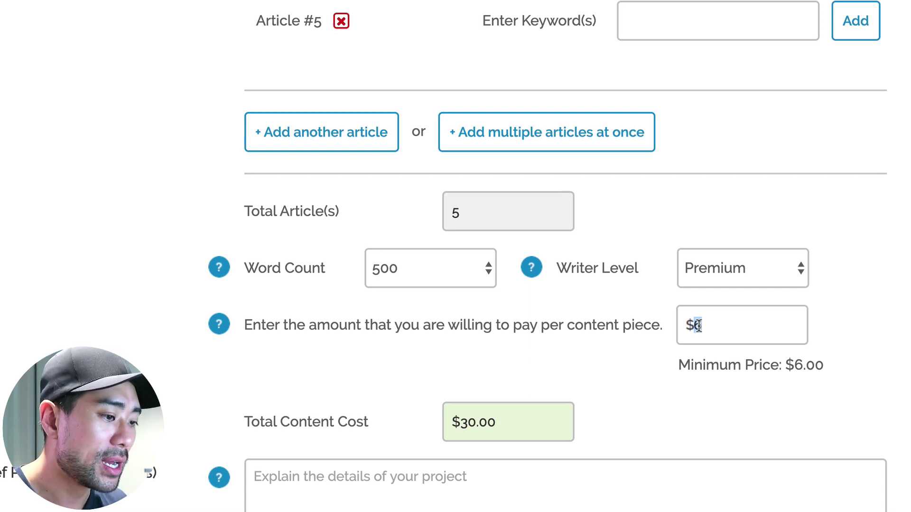
{"action": "type", "text": "10"}
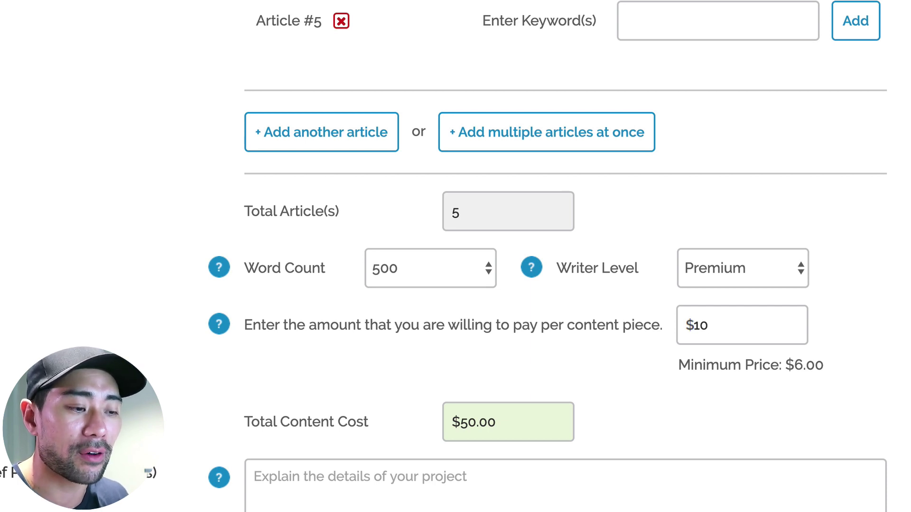
{"action": "triple_click", "coordinate": [687, 327]}
{"action": "type", "text": "$6"}
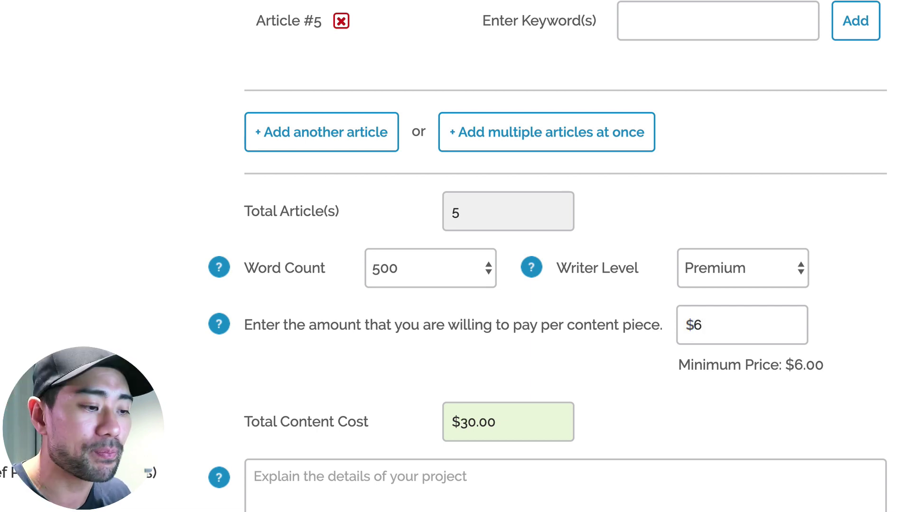
{"action": "triple_click", "coordinate": [722, 321]}
{"action": "type", "text": "$2"}
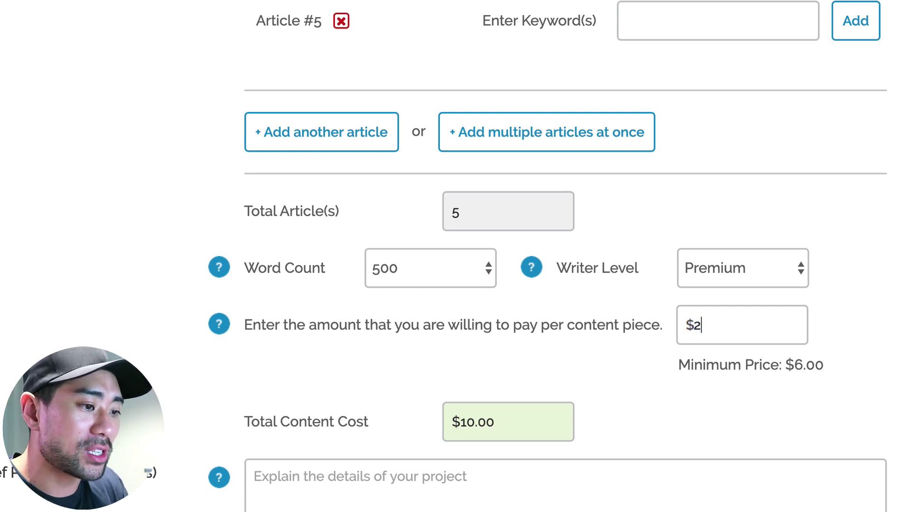
{"action": "type", "text": "0"}
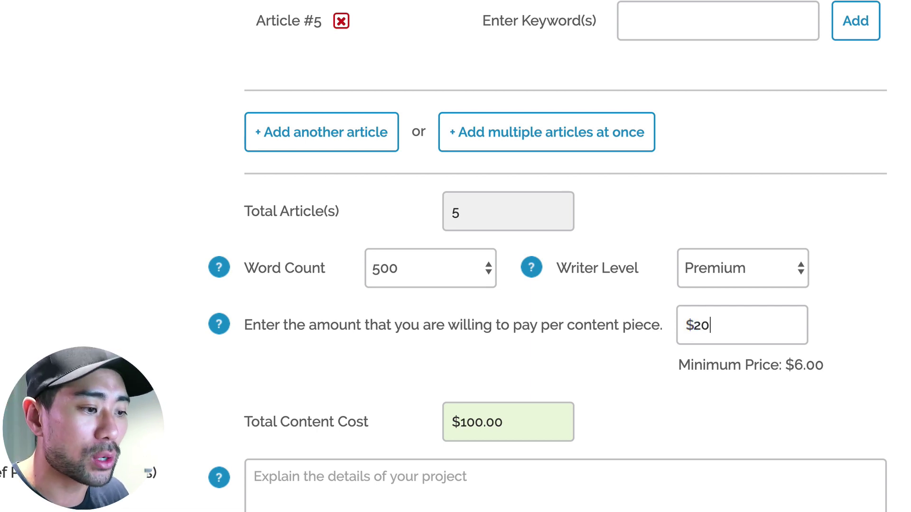
{"action": "double_click", "coordinate": [715, 326]}
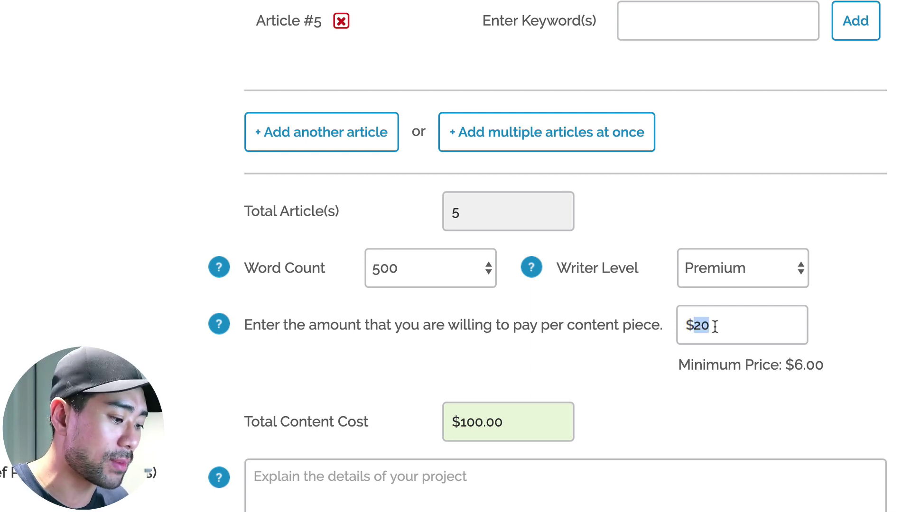
{"action": "type", "text": "6"}
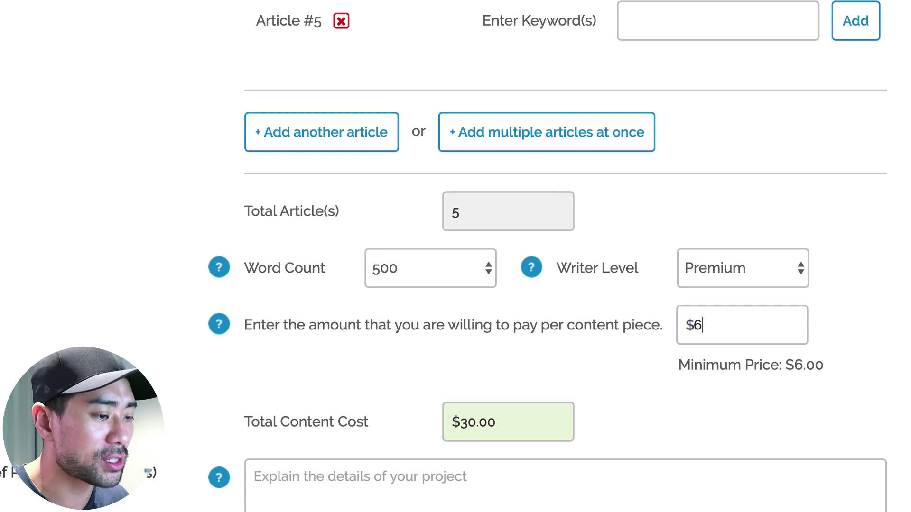
Step: Select the Elite writer level at $11 per article after briefly previewing Elite Plus
{"action": "left_click", "coordinate": [734, 275]}
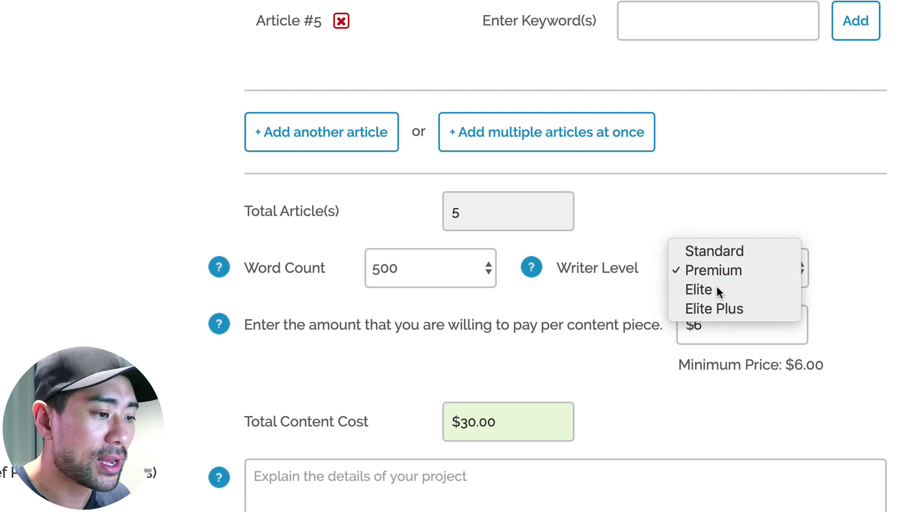
{"action": "left_click", "coordinate": [716, 287]}
{"action": "left_click", "coordinate": [713, 325]}
{"action": "left_click_drag", "start_coordinate": [714, 326], "coordinate": [684, 325]}
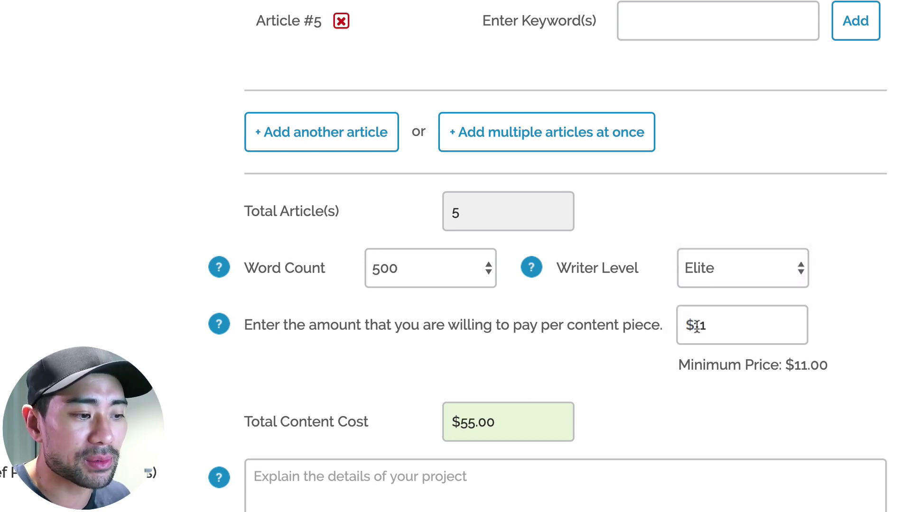
{"action": "left_click", "coordinate": [713, 274]}
{"action": "left_click", "coordinate": [715, 286]}
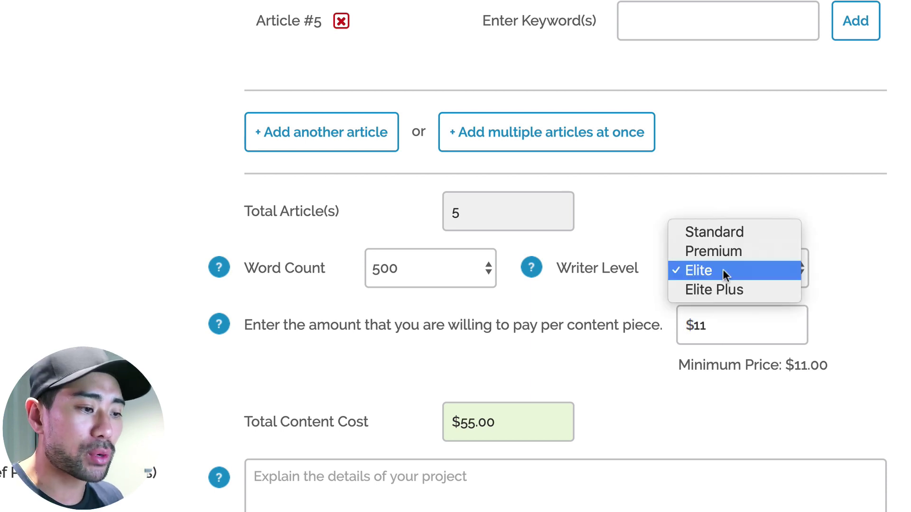
{"action": "left_click", "coordinate": [712, 326]}
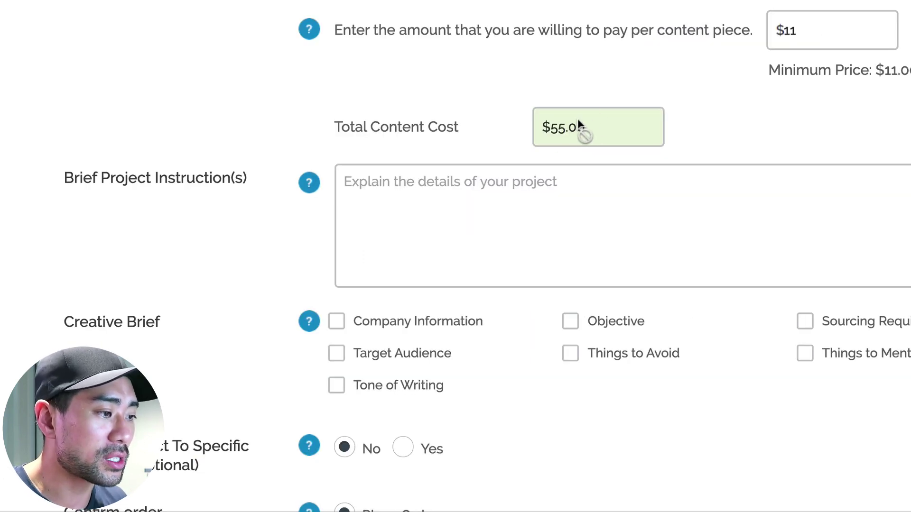
{"action": "scroll", "coordinate": [590, 127], "scroll_direction": "up", "scroll_amount": 2}
{"action": "scroll", "coordinate": [590, 126], "scroll_direction": "up", "scroll_amount": 4}
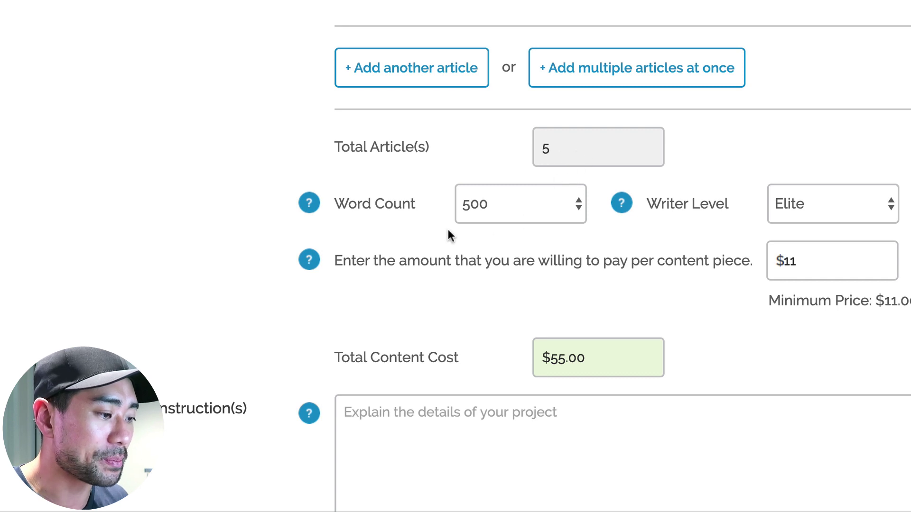
{"action": "scroll", "coordinate": [503, 204], "scroll_direction": "down", "scroll_amount": 1}
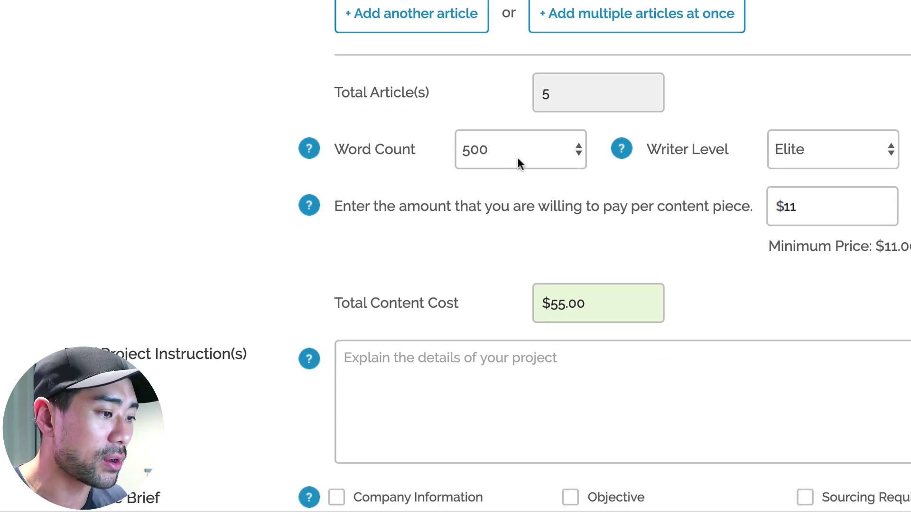
Step: Confirm the 500 word count and check the $11 price per article
{"action": "left_click", "coordinate": [517, 149]}
{"action": "left_click", "coordinate": [471, 150]}
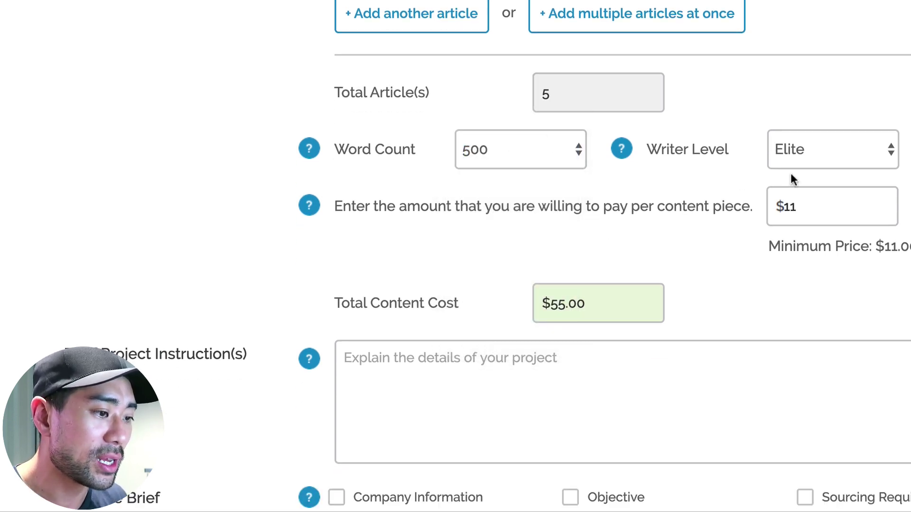
{"action": "left_click_drag", "start_coordinate": [812, 208], "coordinate": [761, 208]}
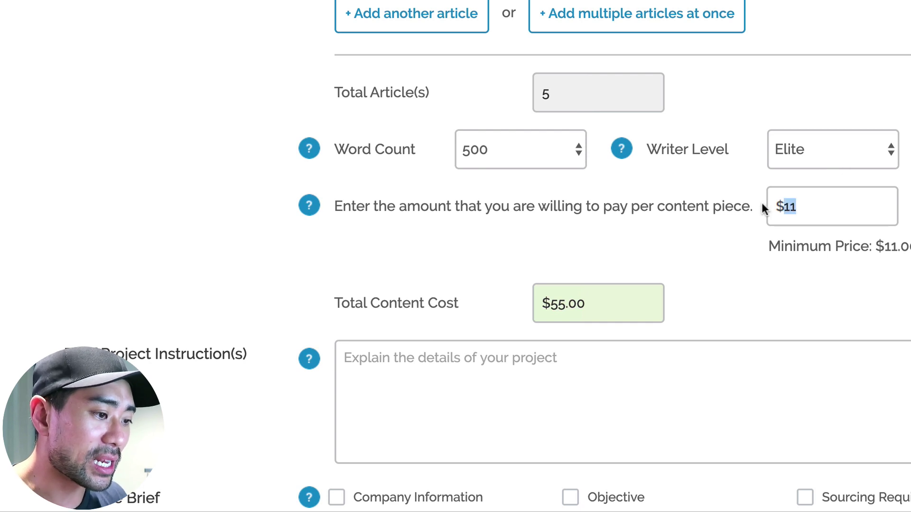
{"action": "left_click", "coordinate": [822, 207]}
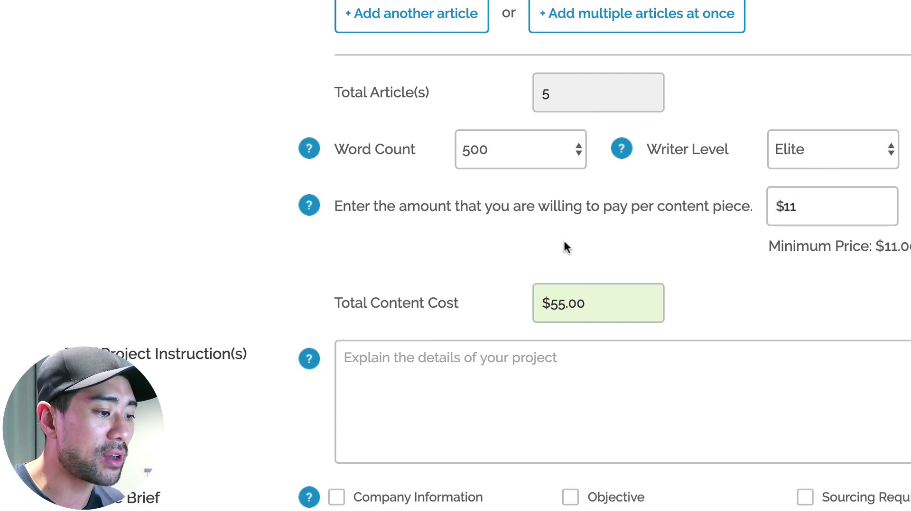
{"action": "scroll", "coordinate": [584, 308], "scroll_direction": "down", "scroll_amount": 5}
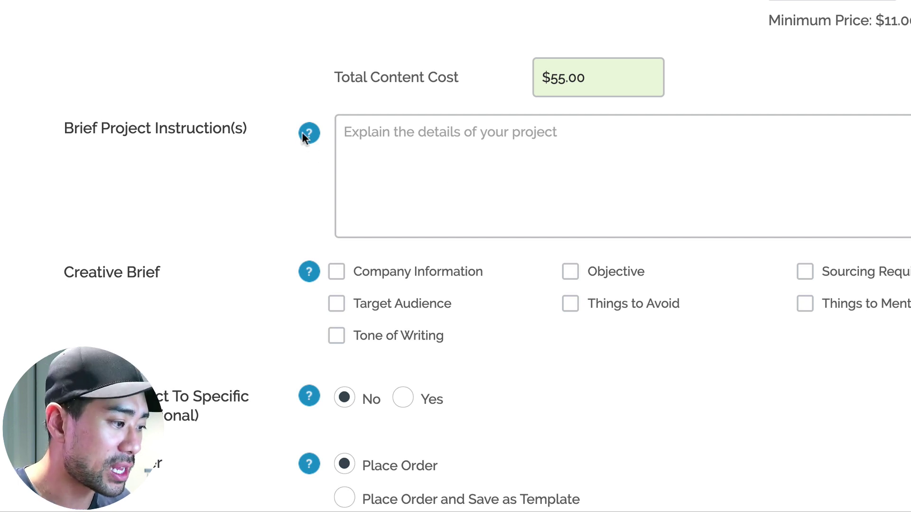
{"action": "mouse_move", "coordinate": [304, 136]}
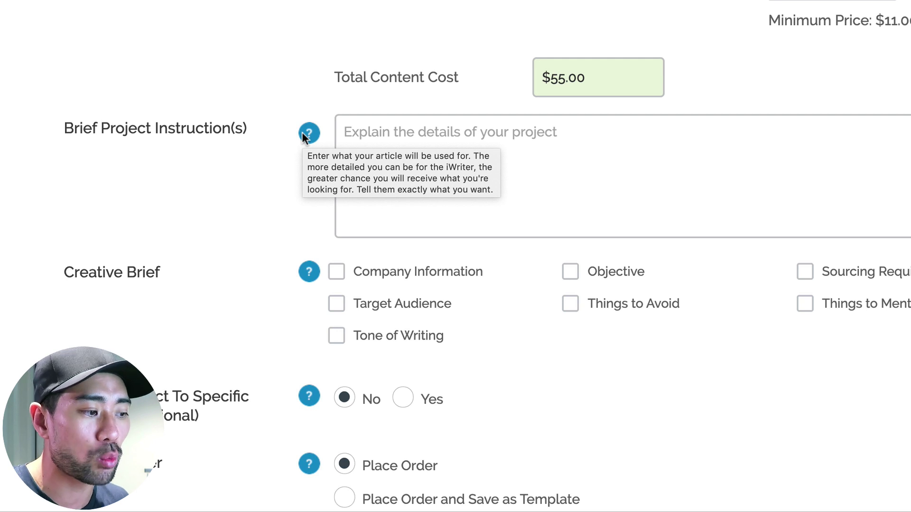
{"action": "left_click", "coordinate": [520, 131]}
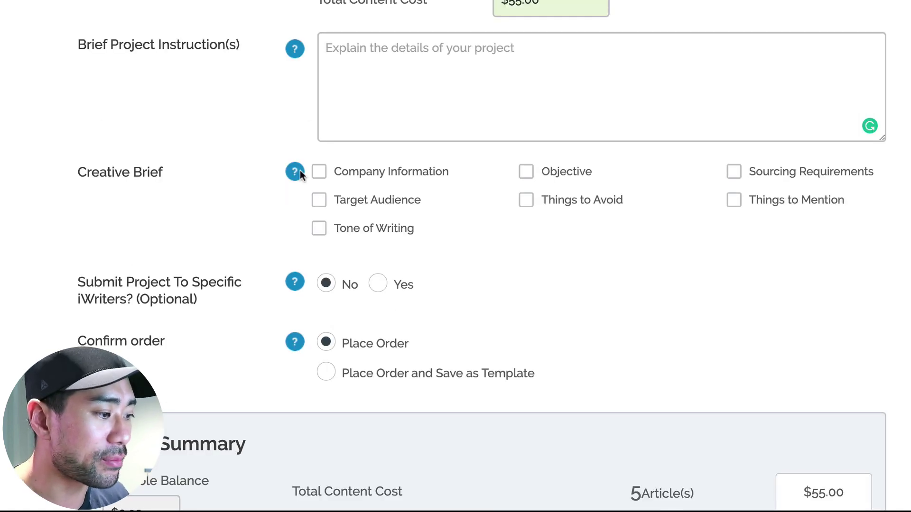
{"action": "mouse_move", "coordinate": [296, 172]}
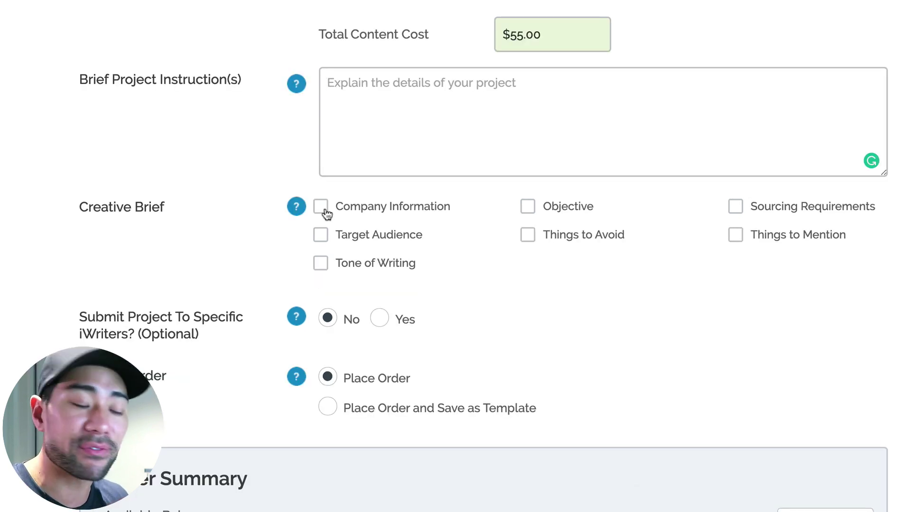
{"action": "left_click", "coordinate": [321, 208]}
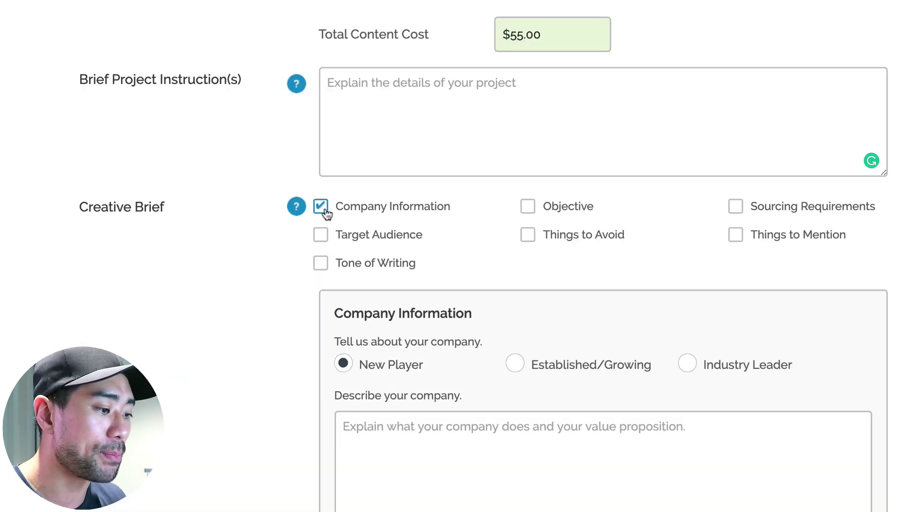
{"action": "scroll", "coordinate": [428, 351], "scroll_direction": "down", "scroll_amount": 3}
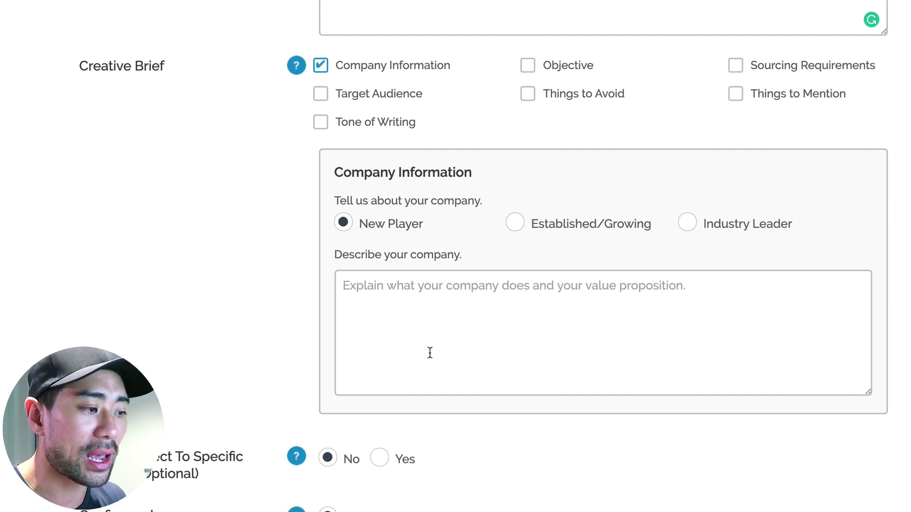
{"action": "left_click", "coordinate": [323, 94]}
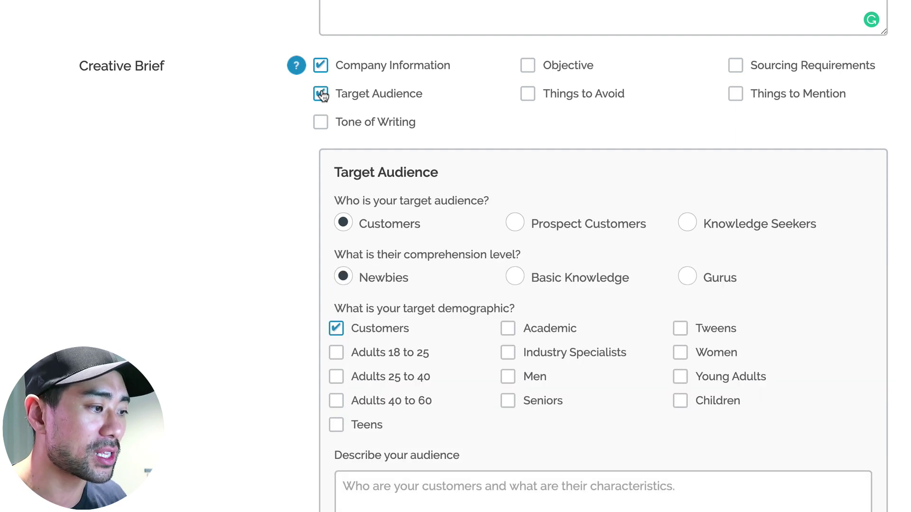
{"action": "scroll", "coordinate": [468, 315], "scroll_direction": "down", "scroll_amount": 3}
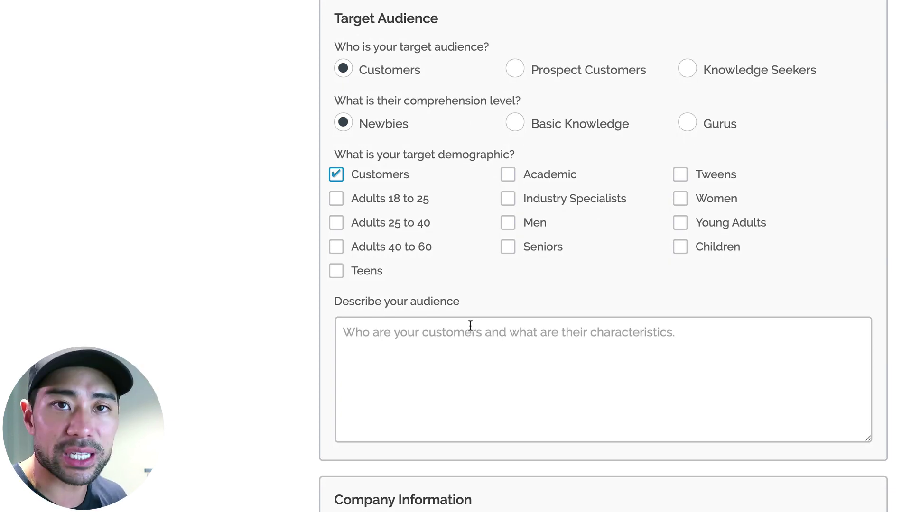
{"action": "scroll", "coordinate": [418, 286], "scroll_direction": "up", "scroll_amount": 1}
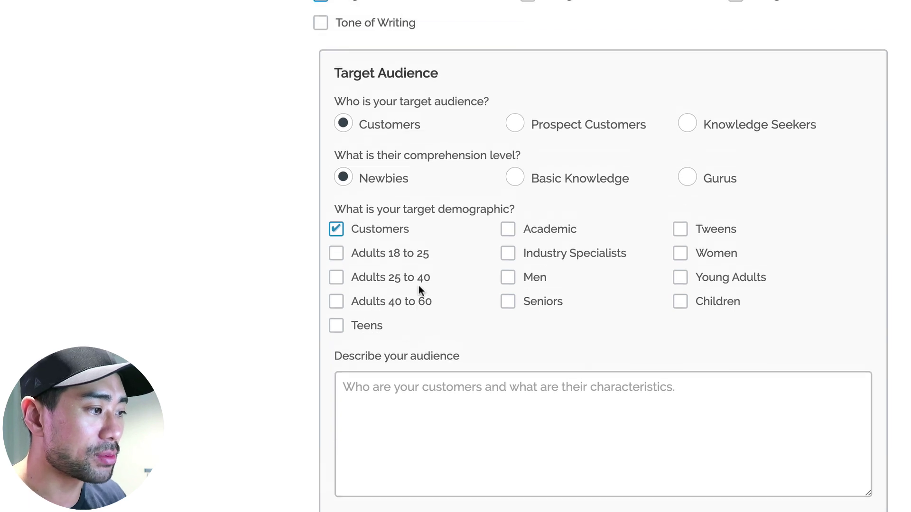
{"action": "scroll", "coordinate": [417, 255], "scroll_direction": "up", "scroll_amount": 1}
{"action": "left_click", "coordinate": [321, 61]}
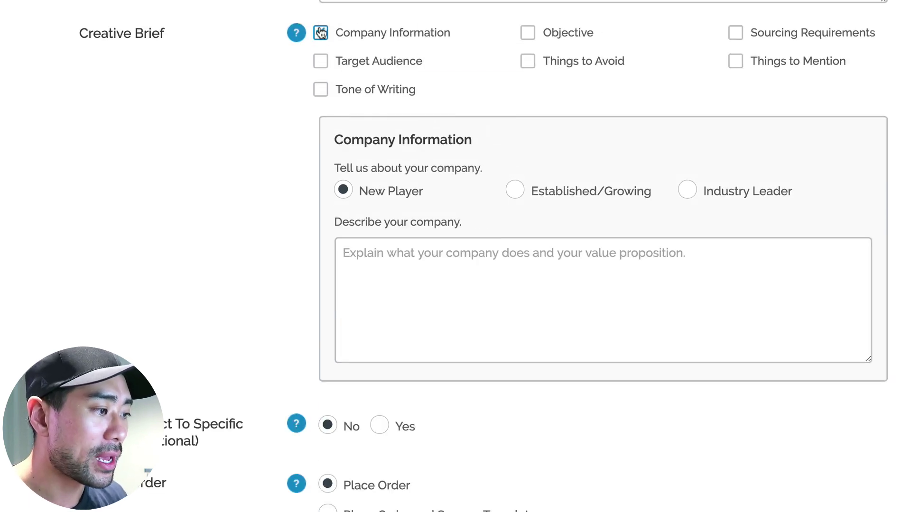
{"action": "left_click", "coordinate": [322, 34]}
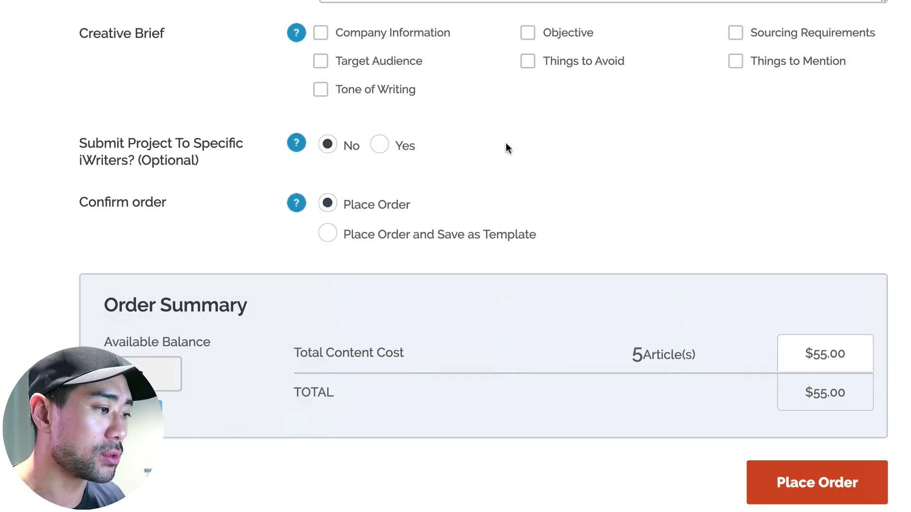
Step: Add then remove the Objective section, and enable Things to Mention, clicking into its empty field
{"action": "left_click", "coordinate": [528, 35]}
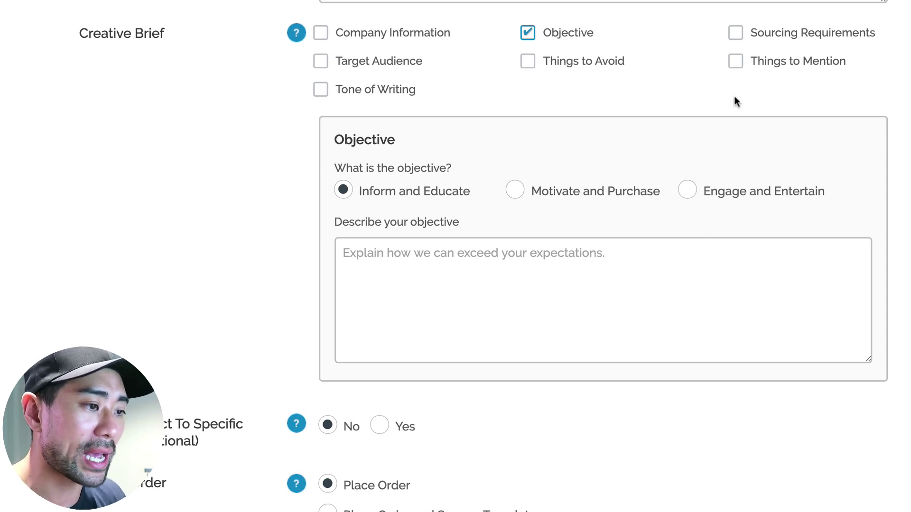
{"action": "left_click", "coordinate": [535, 32]}
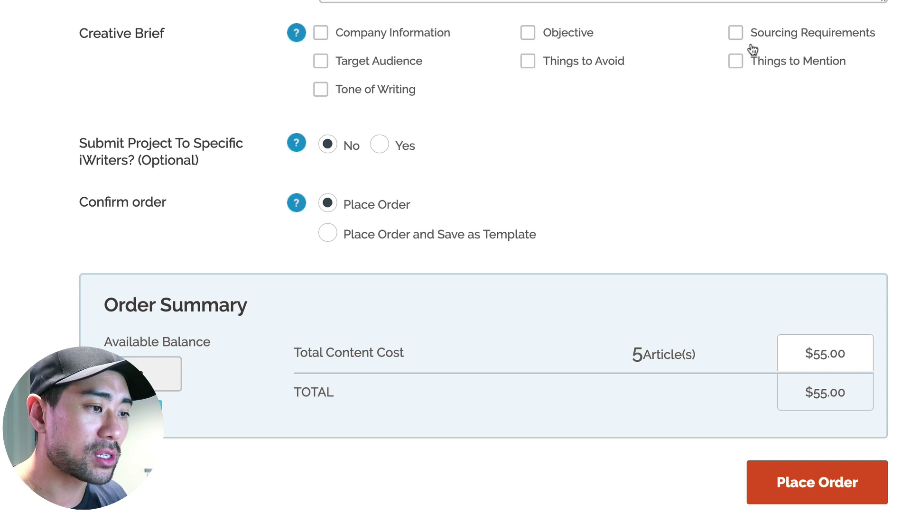
{"action": "left_click", "coordinate": [736, 63]}
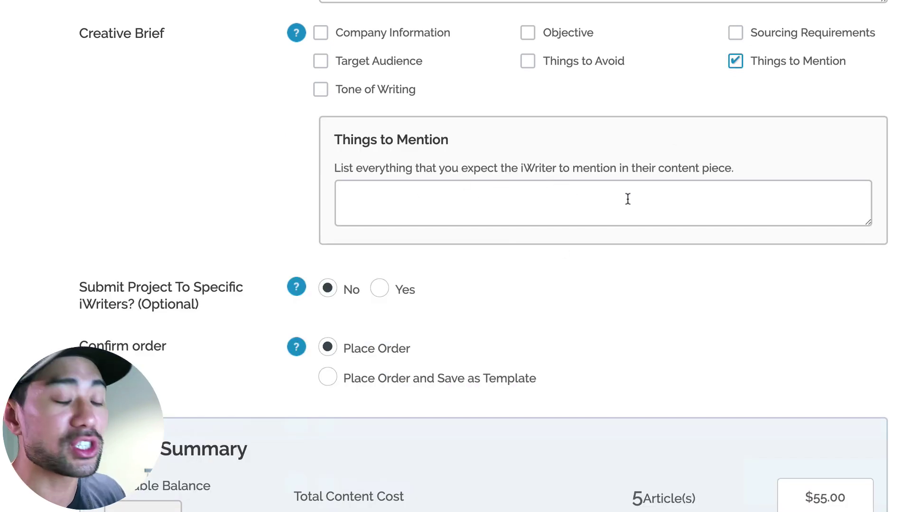
{"action": "left_click", "coordinate": [659, 205]}
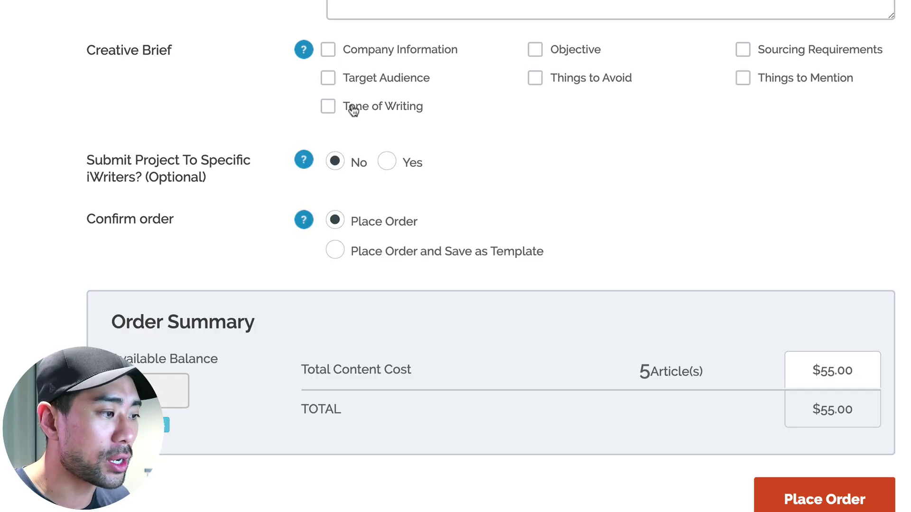
Step: Add Tone of Writing set to Other, remove it, and choose Yes for Submit Project To Specific iWriters
{"action": "left_click", "coordinate": [343, 91]}
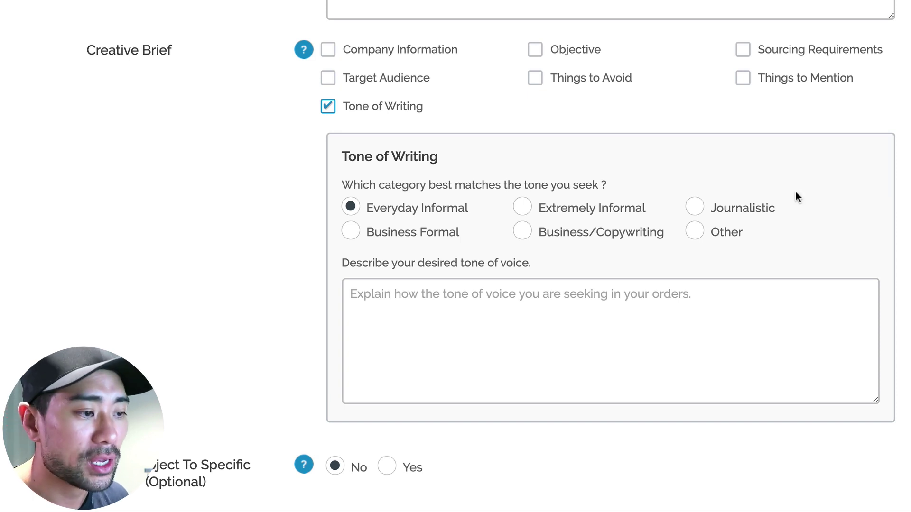
{"action": "left_click", "coordinate": [693, 235]}
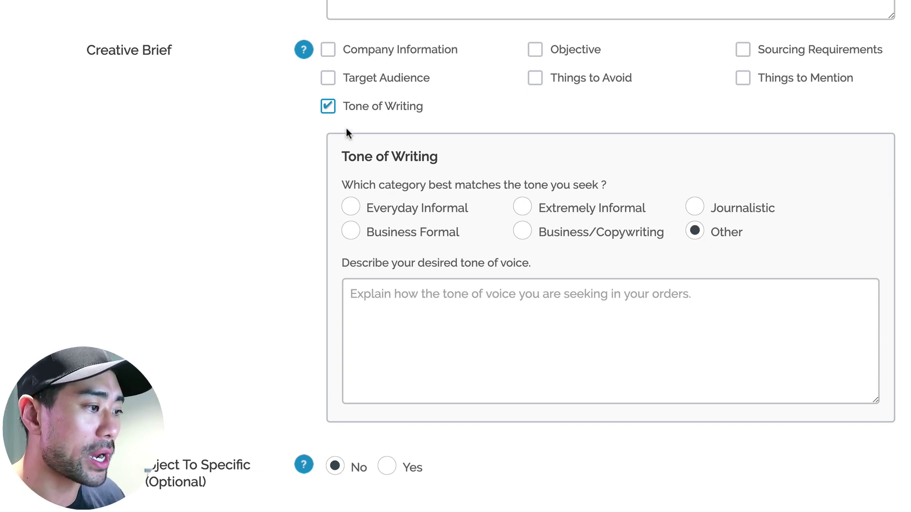
{"action": "left_click", "coordinate": [328, 108]}
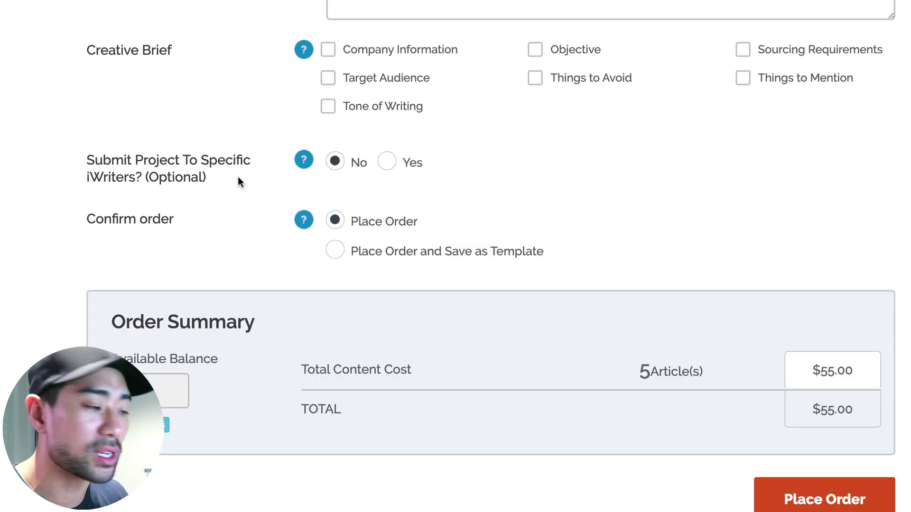
{"action": "left_click", "coordinate": [387, 162]}
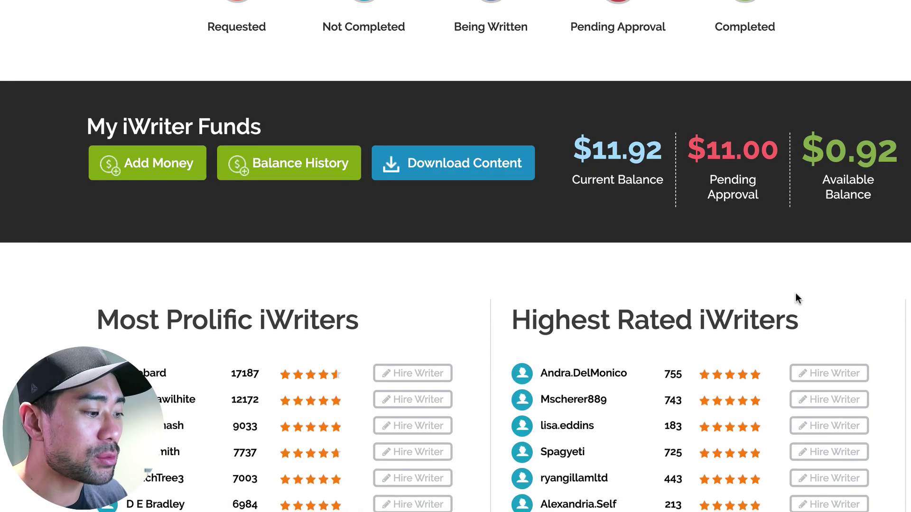
Step: Scroll down to Most Prolific iWriters and open the top writer's statistics profile
{"action": "scroll", "coordinate": [795, 292], "scroll_direction": "down", "scroll_amount": 2}
{"action": "left_click_drag", "start_coordinate": [192, 228], "coordinate": [368, 230]}
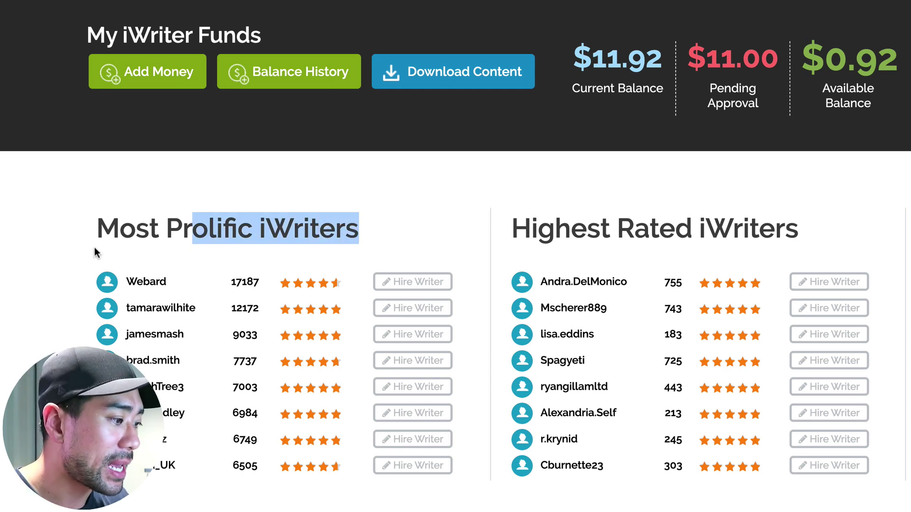
{"action": "left_click", "coordinate": [149, 284]}
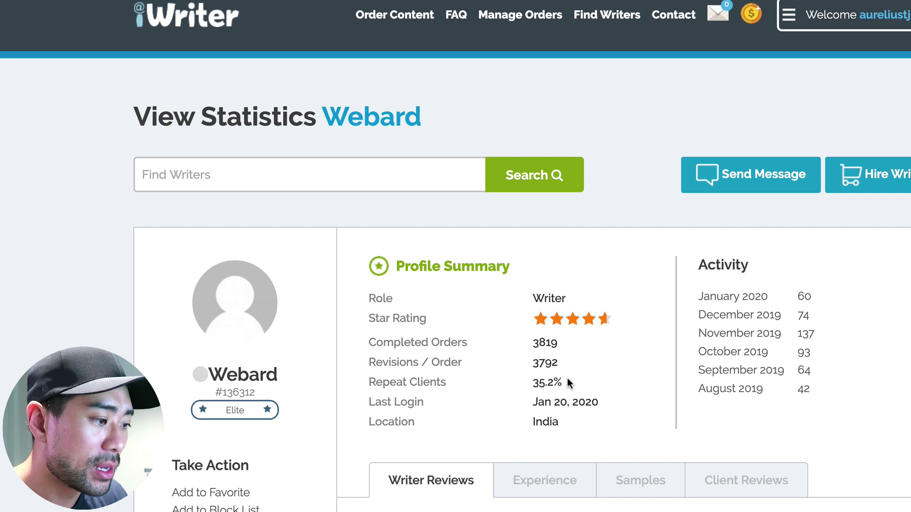
Step: Review the writer's stats: 35.2% repeat clients, 3819 completed orders, and location India
{"action": "left_click_drag", "start_coordinate": [574, 386], "coordinate": [541, 384]}
{"action": "left_click", "coordinate": [582, 389]}
{"action": "left_click_drag", "start_coordinate": [558, 342], "coordinate": [565, 363]}
{"action": "scroll", "coordinate": [565, 363], "scroll_direction": "down", "scroll_amount": 1}
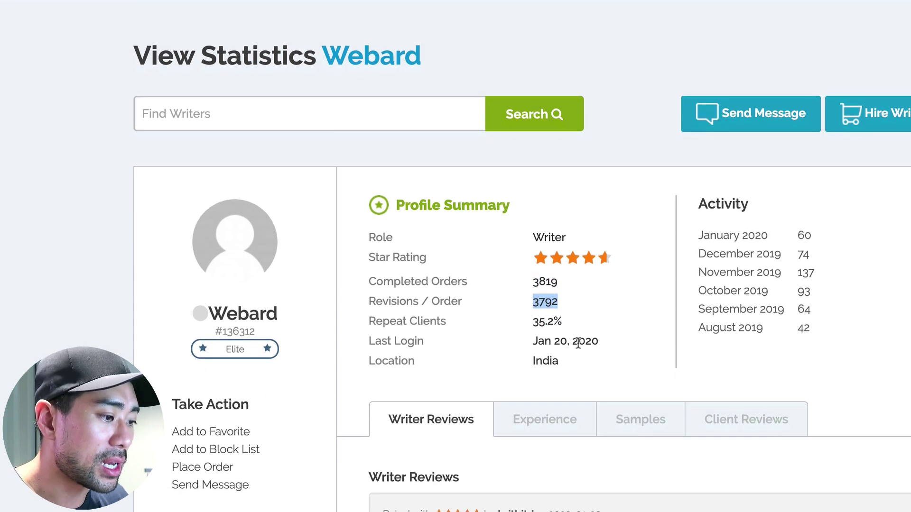
{"action": "scroll", "coordinate": [585, 364], "scroll_direction": "down", "scroll_amount": 1}
{"action": "left_click_drag", "start_coordinate": [568, 328], "coordinate": [534, 328]}
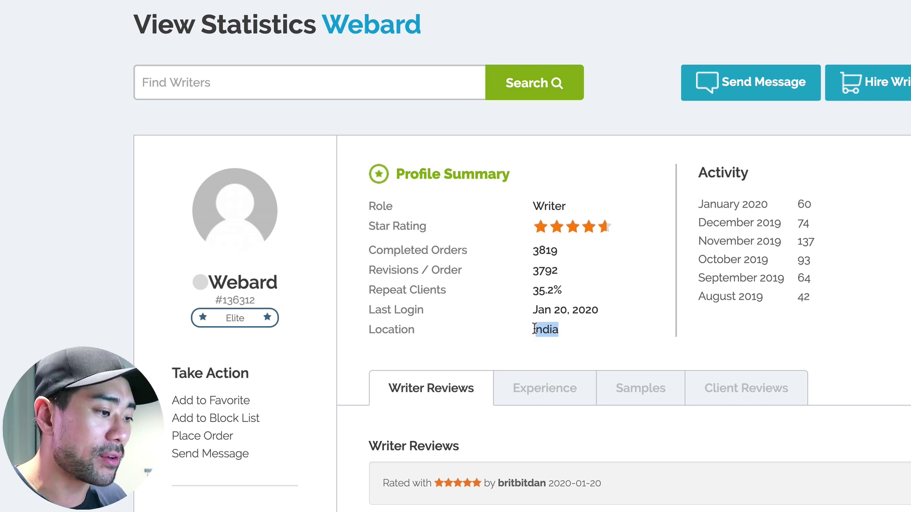
{"action": "left_click", "coordinate": [545, 325]}
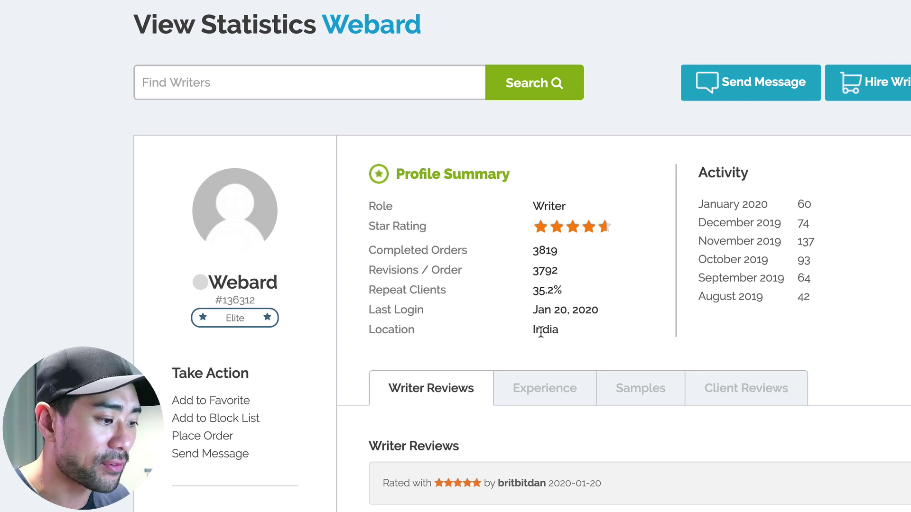
{"action": "scroll", "coordinate": [541, 331], "scroll_direction": "down", "scroll_amount": 1}
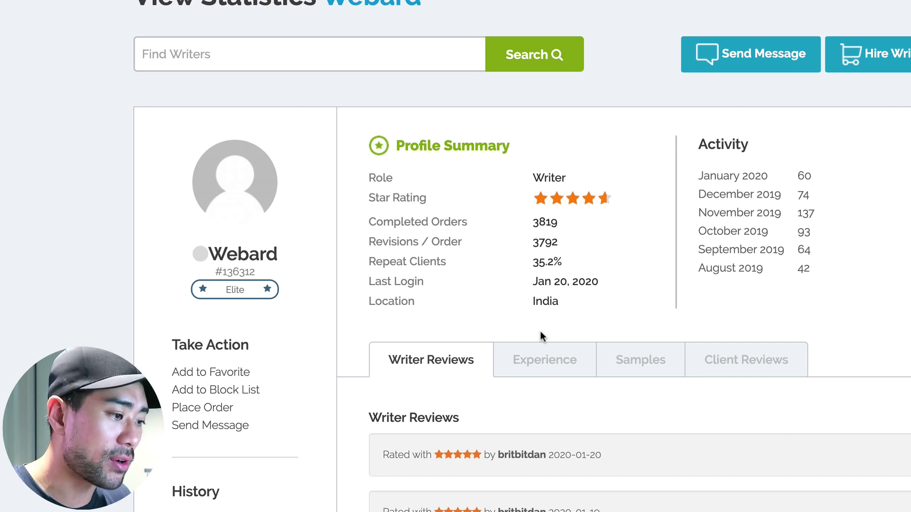
{"action": "left_click_drag", "start_coordinate": [560, 302], "coordinate": [526, 304]}
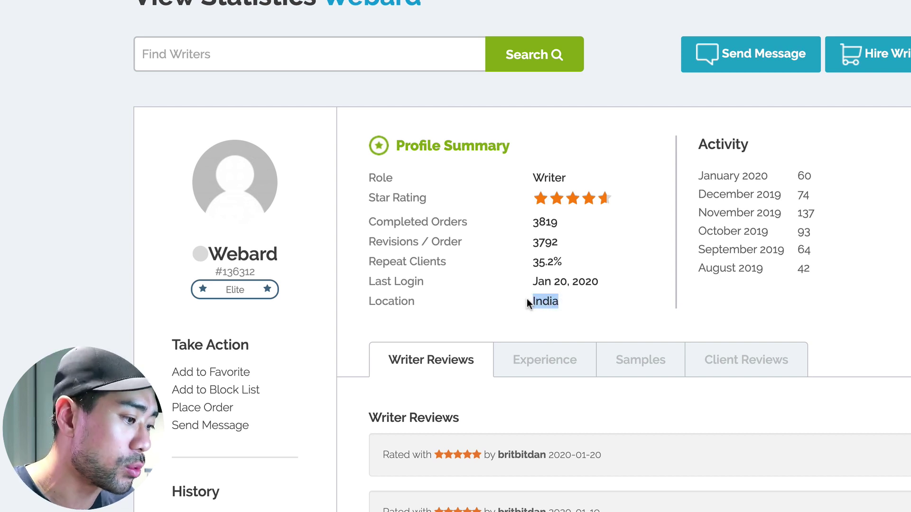
{"action": "scroll", "coordinate": [536, 351], "scroll_direction": "down", "scroll_amount": 5}
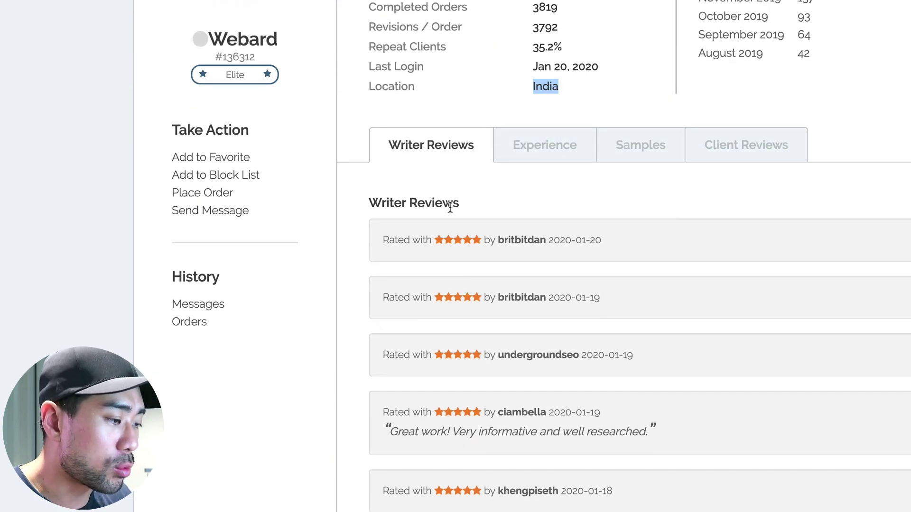
Step: Browse the prolific writer's Experience, Samples, Client Reviews and Writer Reviews tabs
{"action": "left_click", "coordinate": [548, 144]}
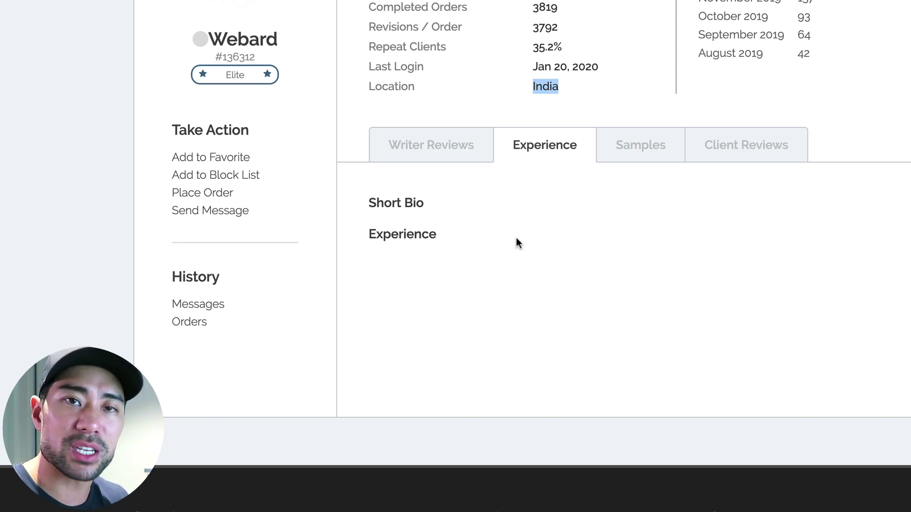
{"action": "left_click", "coordinate": [644, 159]}
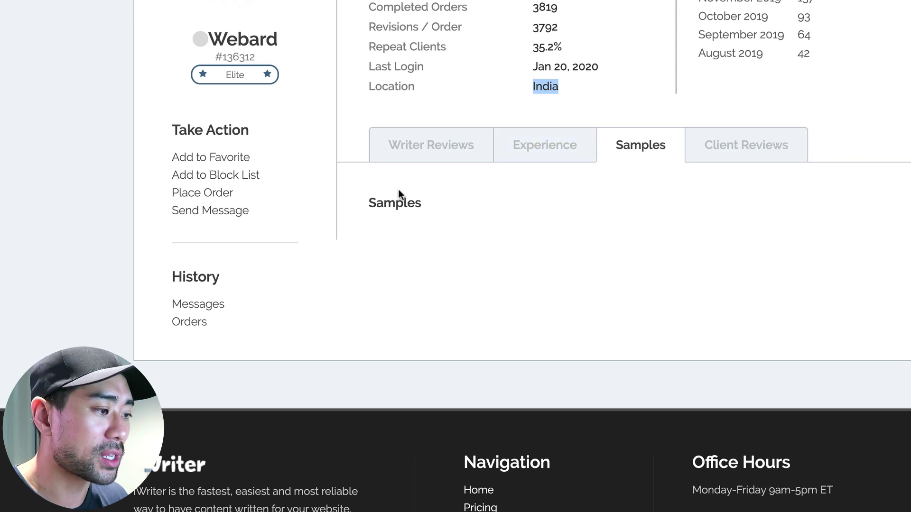
{"action": "left_click", "coordinate": [410, 260]}
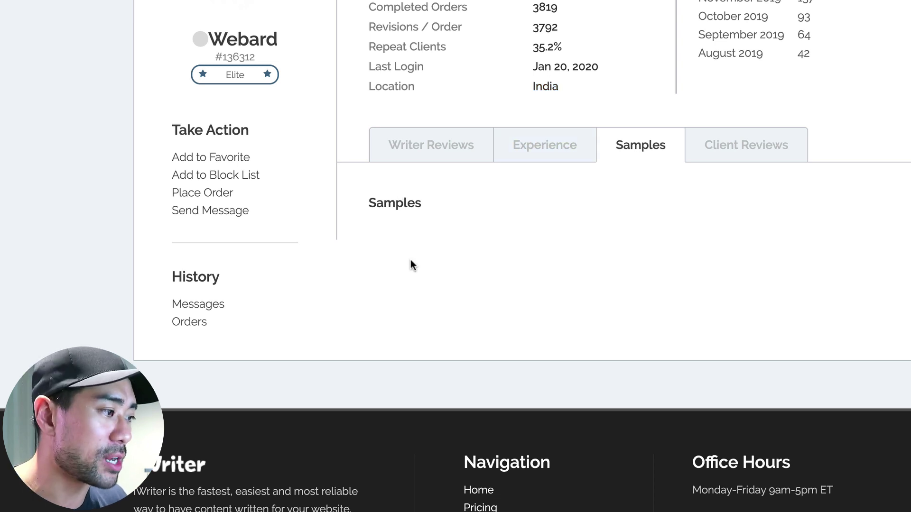
{"action": "scroll", "coordinate": [411, 265], "scroll_direction": "up", "scroll_amount": 1}
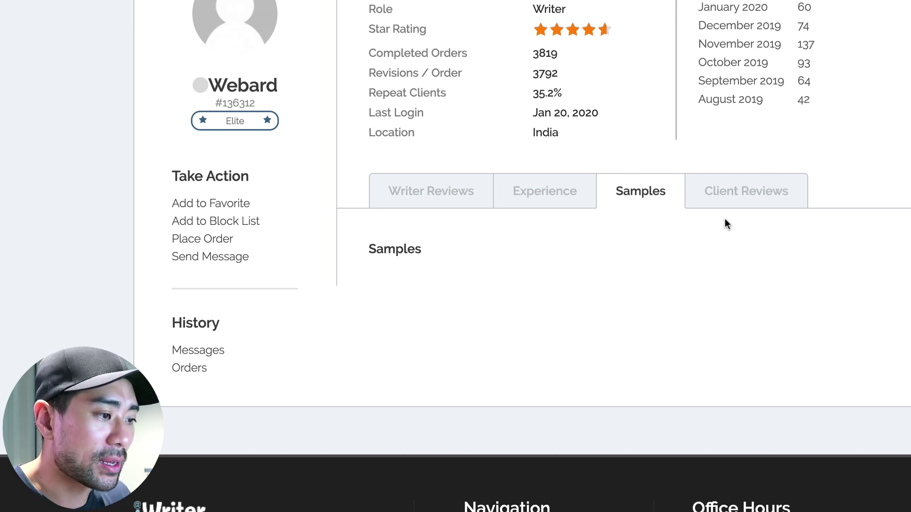
{"action": "left_click", "coordinate": [730, 197]}
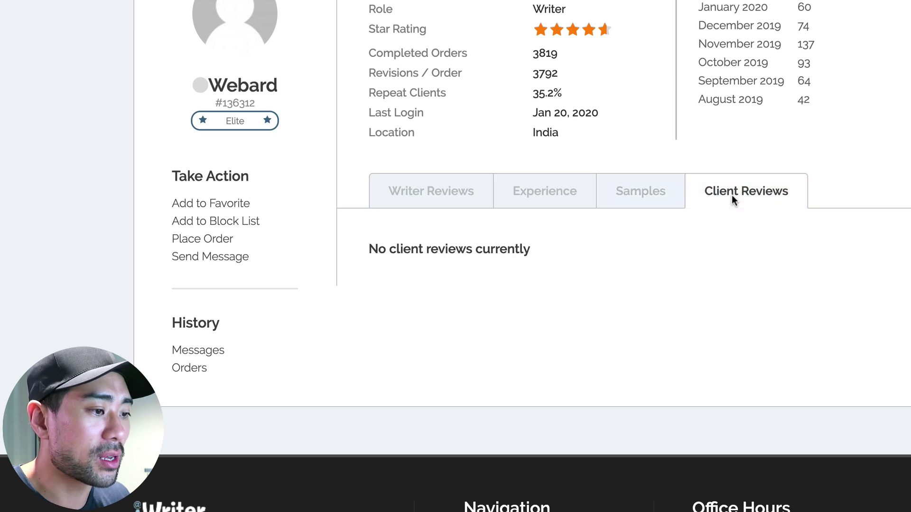
{"action": "left_click", "coordinate": [419, 191]}
{"action": "scroll", "coordinate": [522, 198], "scroll_direction": "up", "scroll_amount": 1}
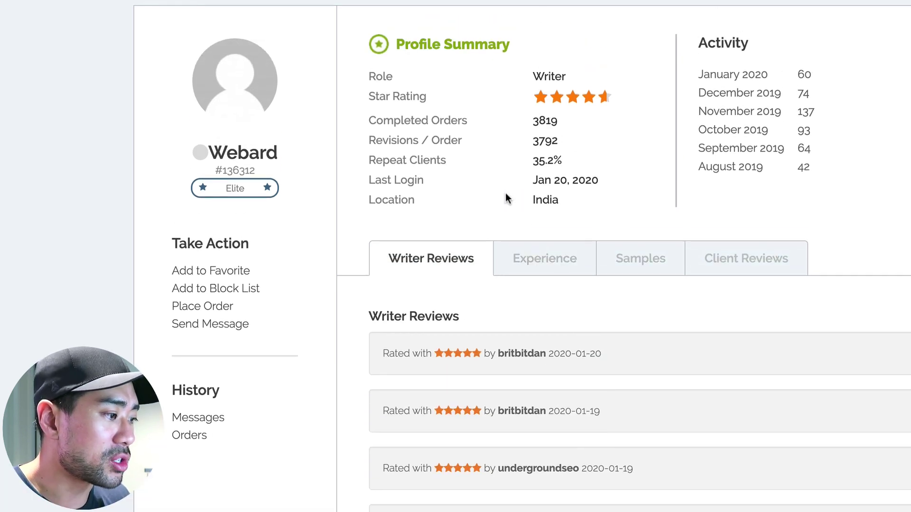
{"action": "scroll", "coordinate": [506, 199], "scroll_direction": "up", "scroll_amount": 1}
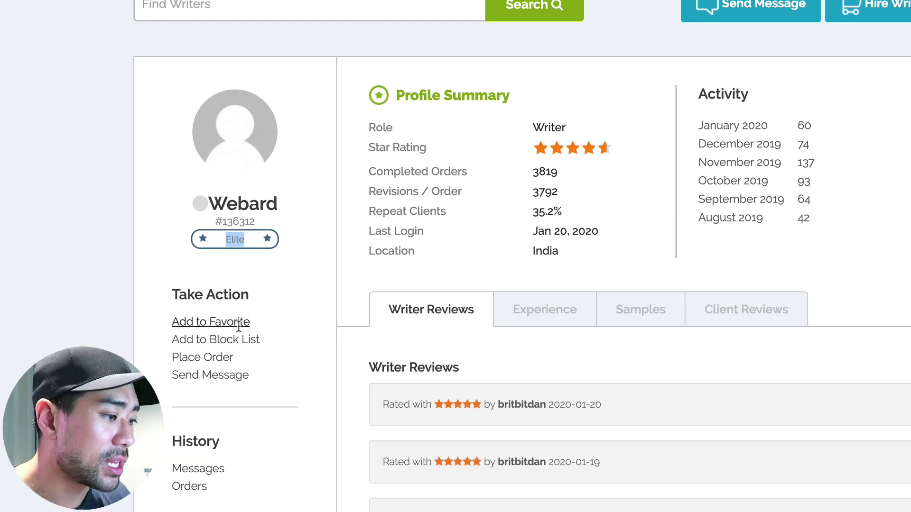
{"action": "left_click", "coordinate": [322, 352]}
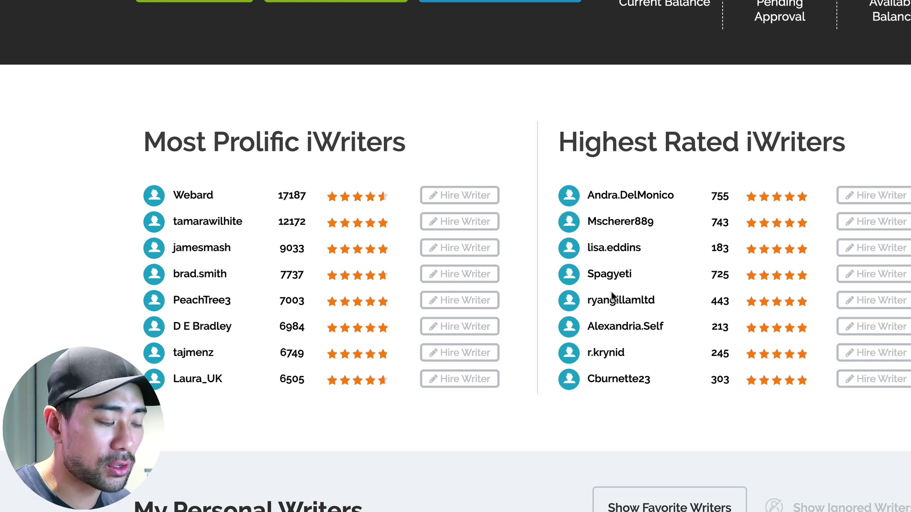
Step: Open the top highest-rated writer's profile and review repeat clients and recent monthly activity
{"action": "left_click", "coordinate": [627, 195]}
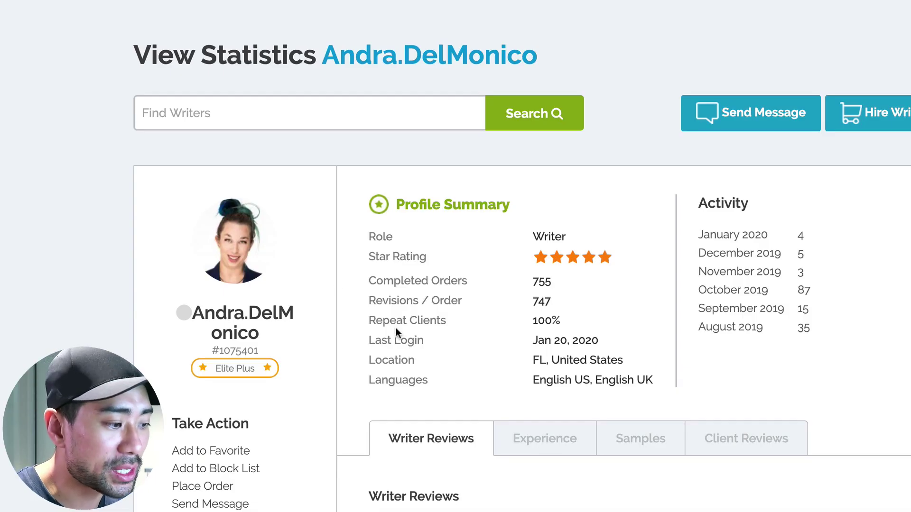
{"action": "left_click_drag", "start_coordinate": [368, 320], "coordinate": [448, 320]}
{"action": "left_click", "coordinate": [554, 320]}
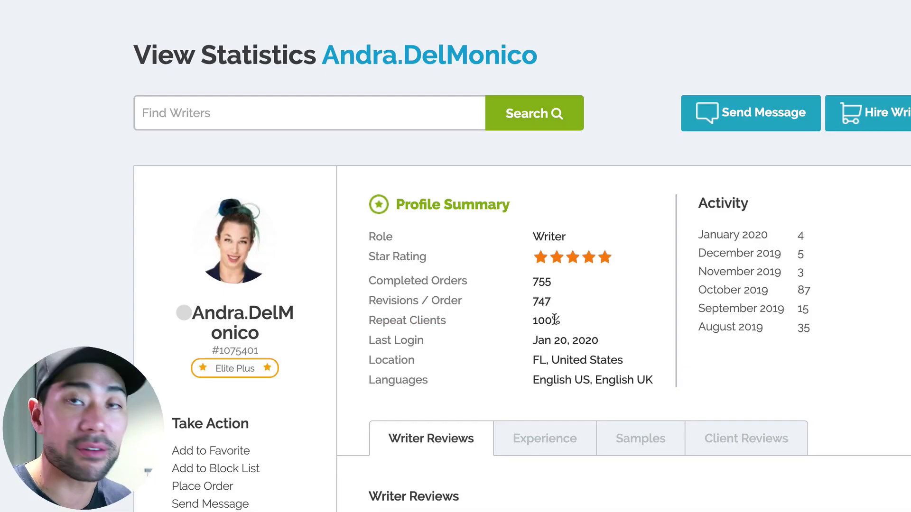
{"action": "scroll", "coordinate": [555, 320], "scroll_direction": "down", "scroll_amount": 5}
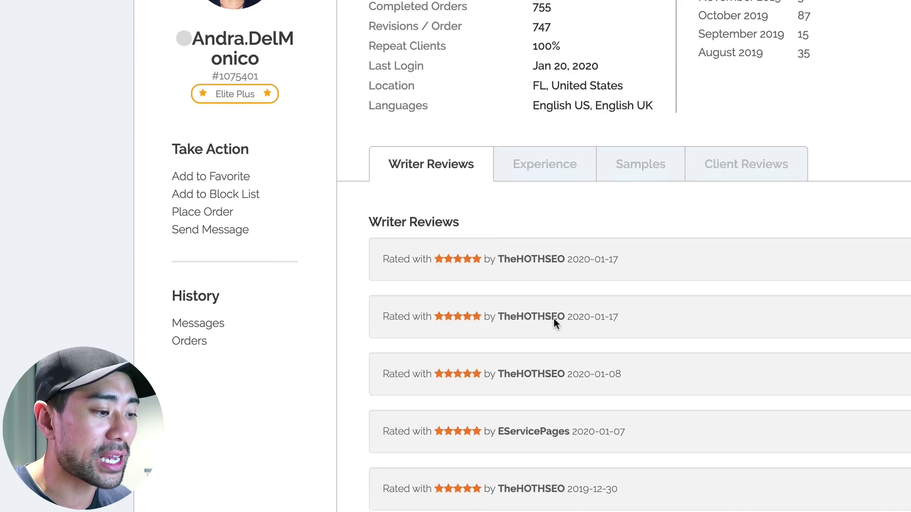
{"action": "scroll", "coordinate": [586, 381], "scroll_direction": "up", "scroll_amount": 5}
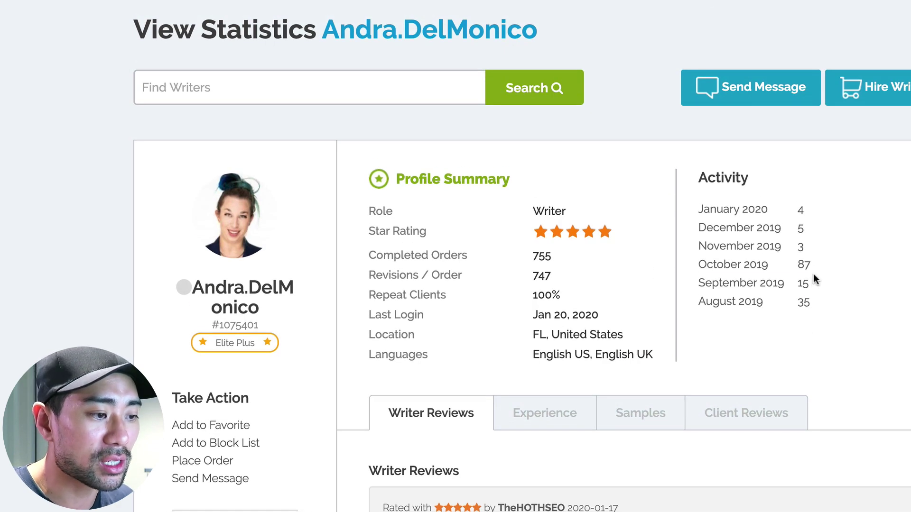
{"action": "left_click_drag", "start_coordinate": [810, 290], "coordinate": [796, 209]}
{"action": "left_click", "coordinate": [801, 212]}
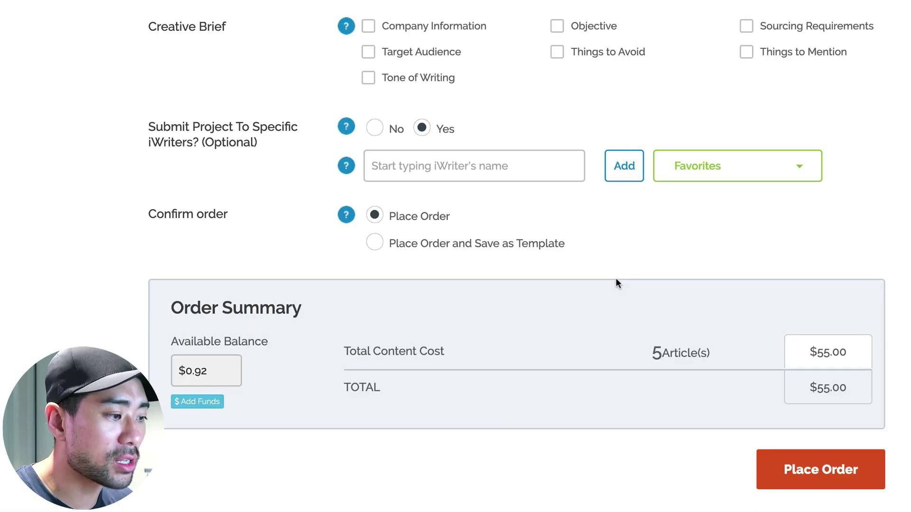
Step: Enter the highest-rated writer as a specific iWriter, then set Submit Project To Specific iWriters back to No
{"action": "left_click", "coordinate": [407, 173]}
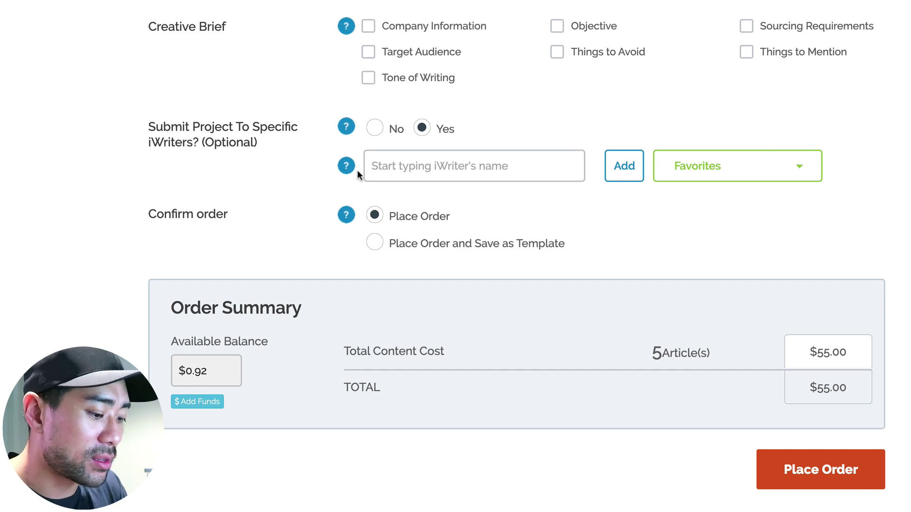
{"action": "type", "text": "A"}
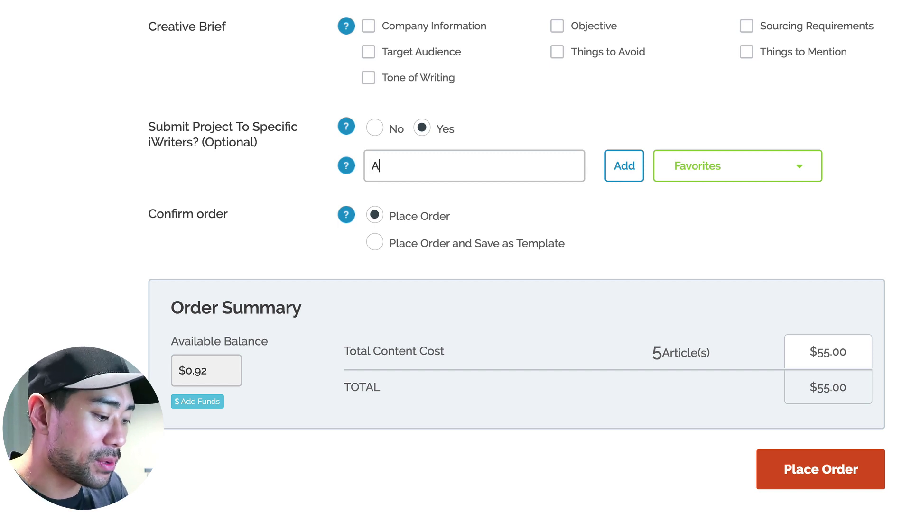
{"action": "type", "text": "ndra"}
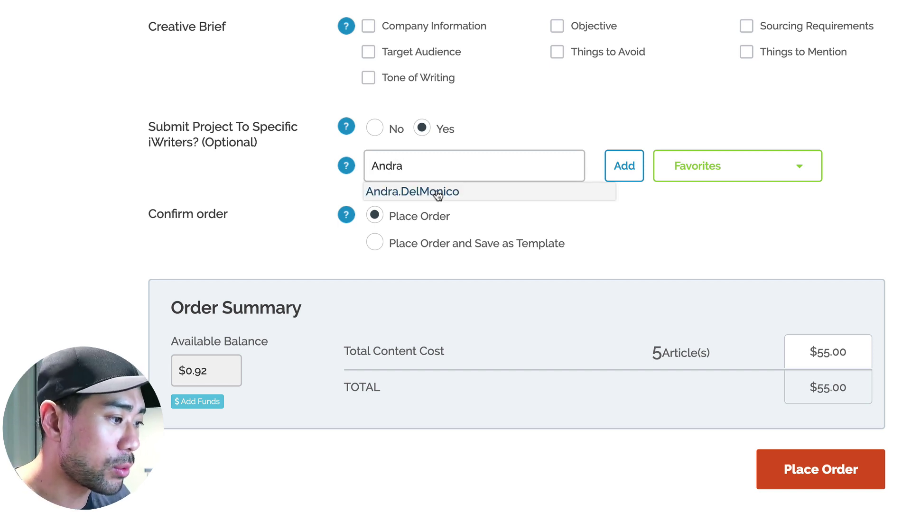
{"action": "left_click", "coordinate": [437, 192]}
{"action": "type", "text": ","}
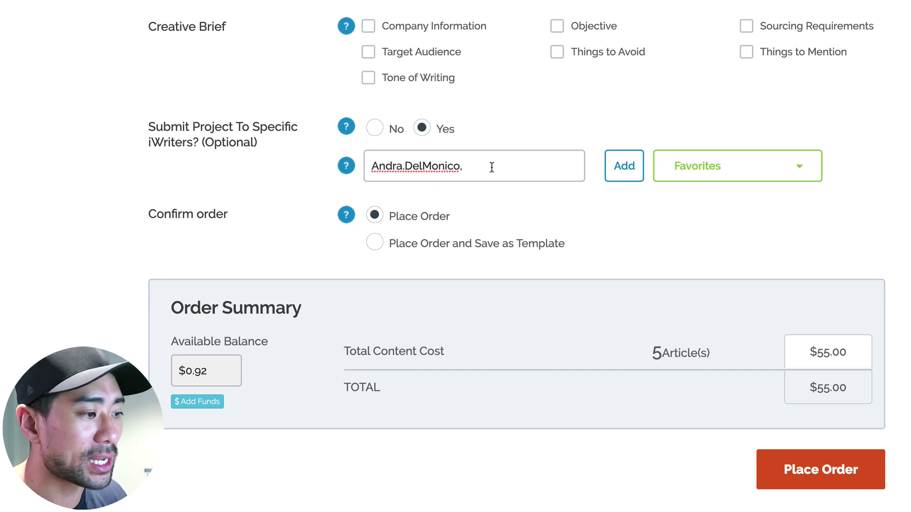
{"action": "left_click_drag", "start_coordinate": [480, 166], "coordinate": [365, 166]}
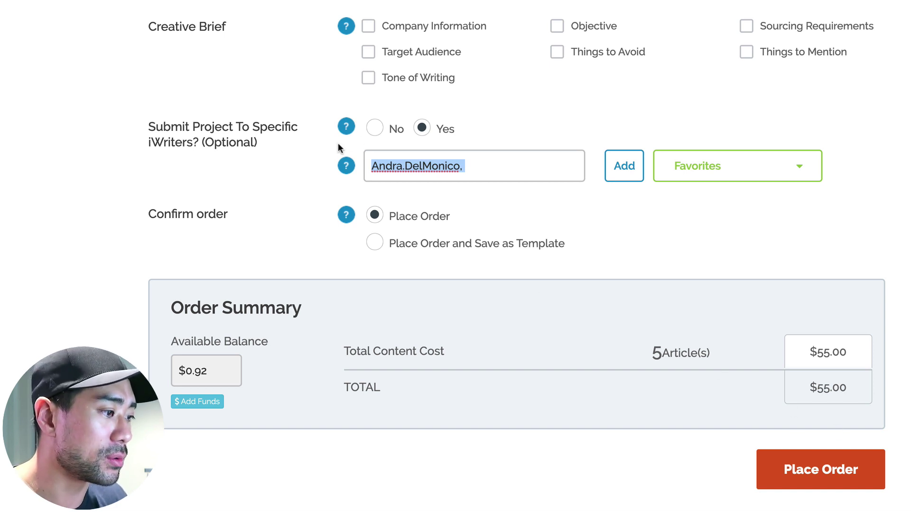
{"action": "left_click", "coordinate": [376, 128]}
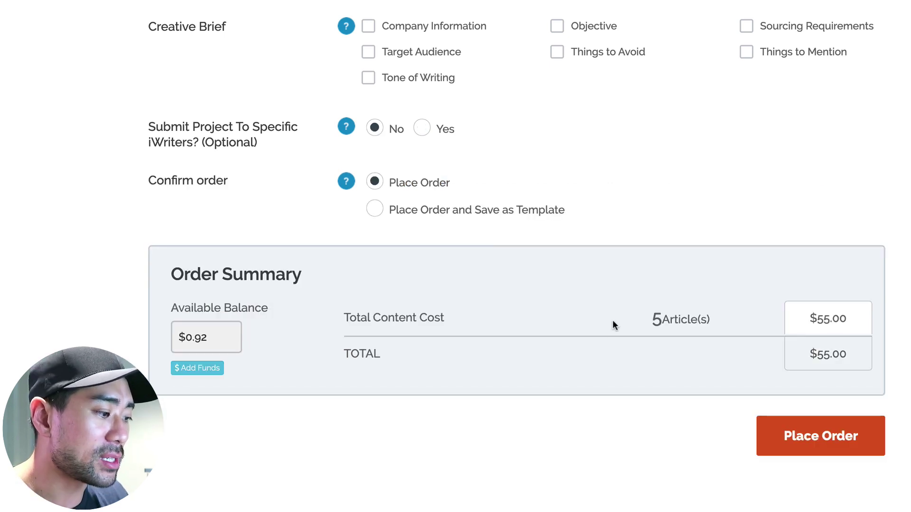
{"action": "left_click", "coordinate": [822, 443]}
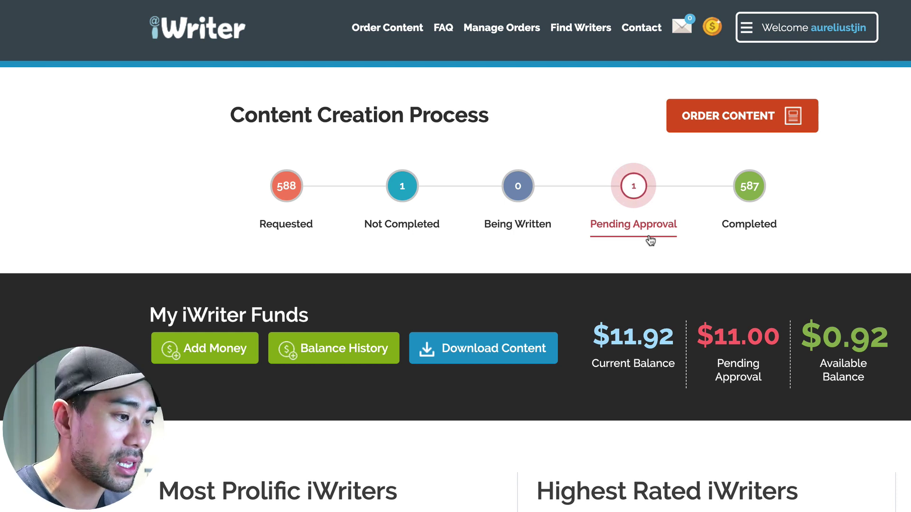
Step: List the Pending Approval orders and scroll to the submitted self-love article
{"action": "left_click", "coordinate": [649, 237]}
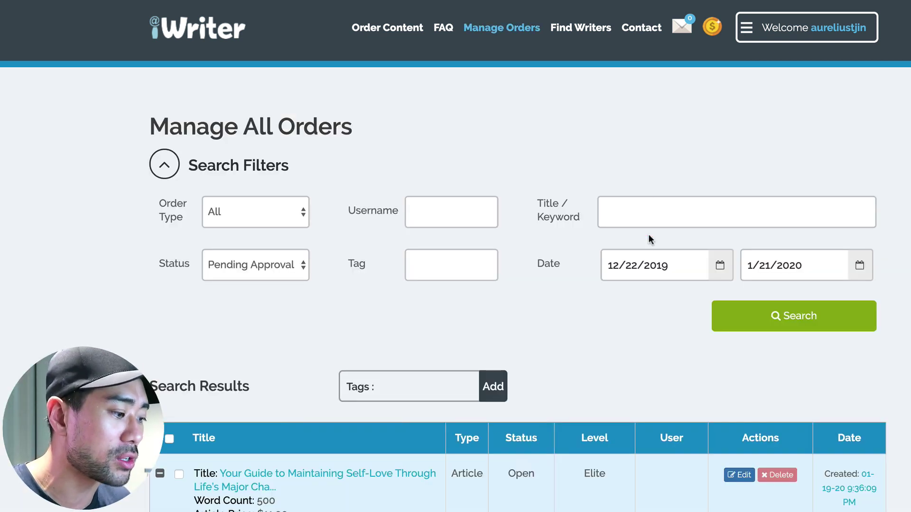
{"action": "scroll", "coordinate": [616, 246], "scroll_direction": "down", "scroll_amount": 5}
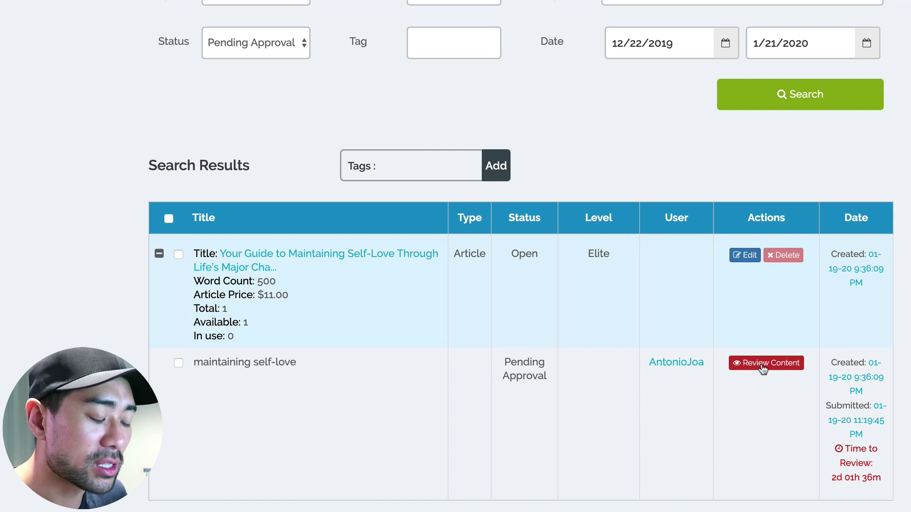
{"action": "left_click", "coordinate": [762, 368]}
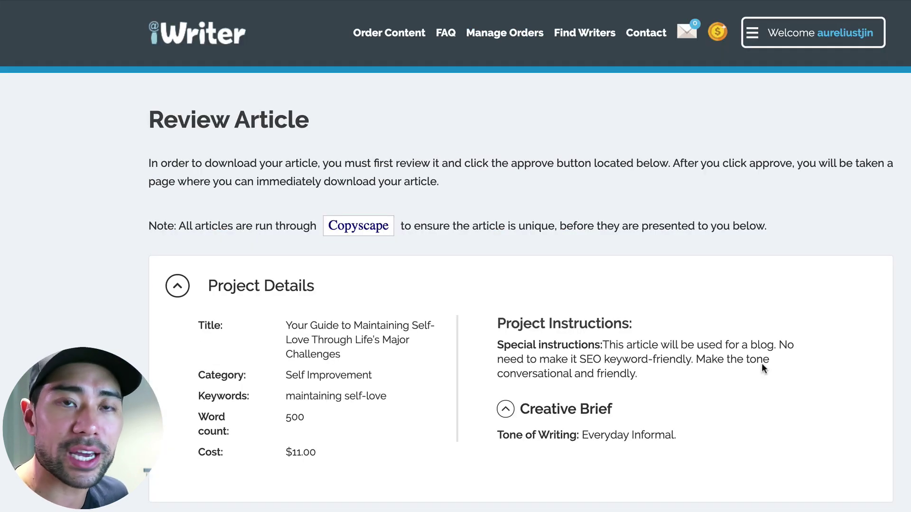
{"action": "left_click", "coordinate": [847, 35]}
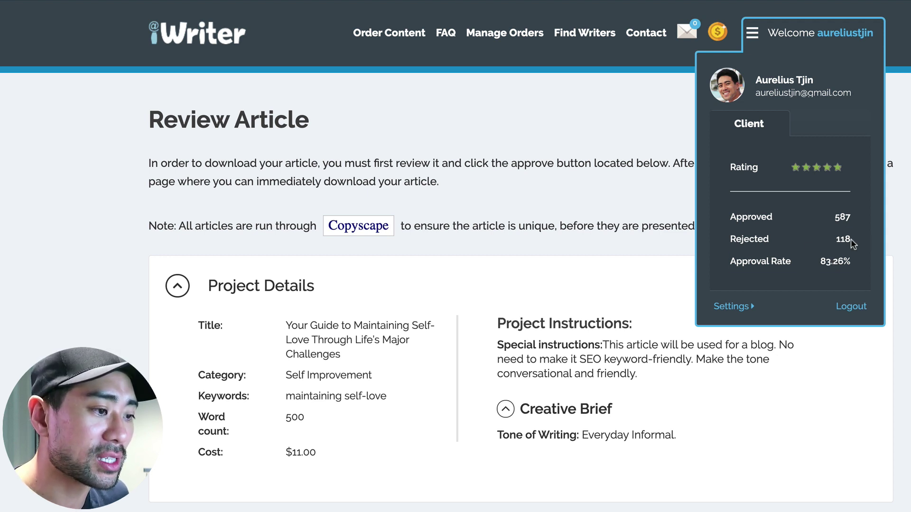
{"action": "left_click_drag", "start_coordinate": [848, 243], "coordinate": [842, 239]}
{"action": "left_click", "coordinate": [840, 227]}
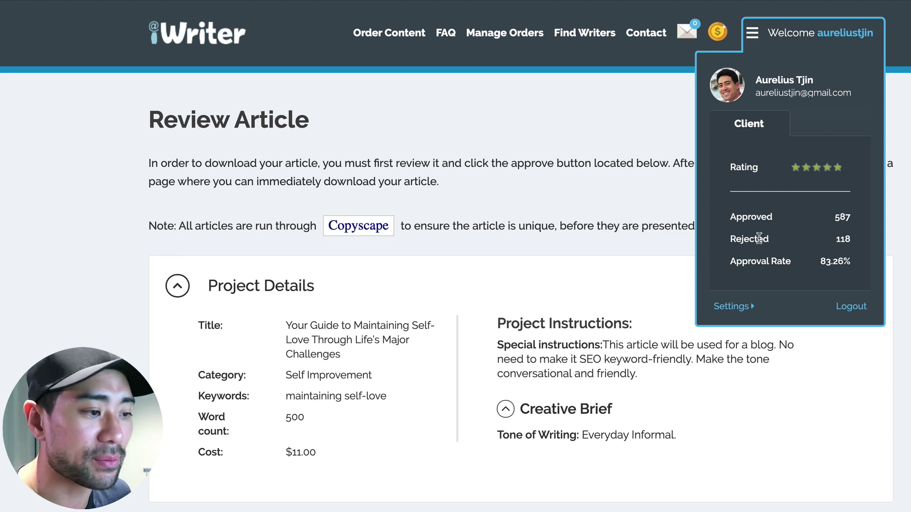
{"action": "left_click_drag", "start_coordinate": [742, 218], "coordinate": [848, 218]}
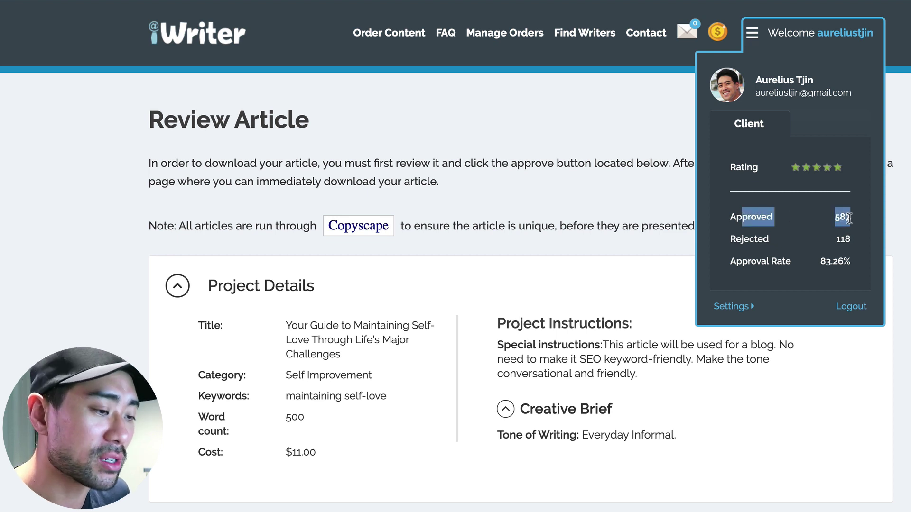
{"action": "left_click", "coordinate": [849, 218]}
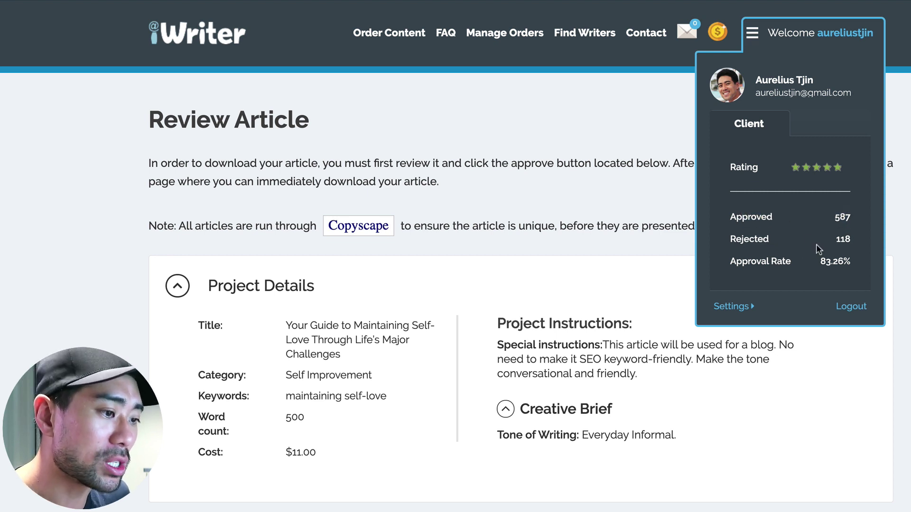
{"action": "left_click", "coordinate": [849, 243]}
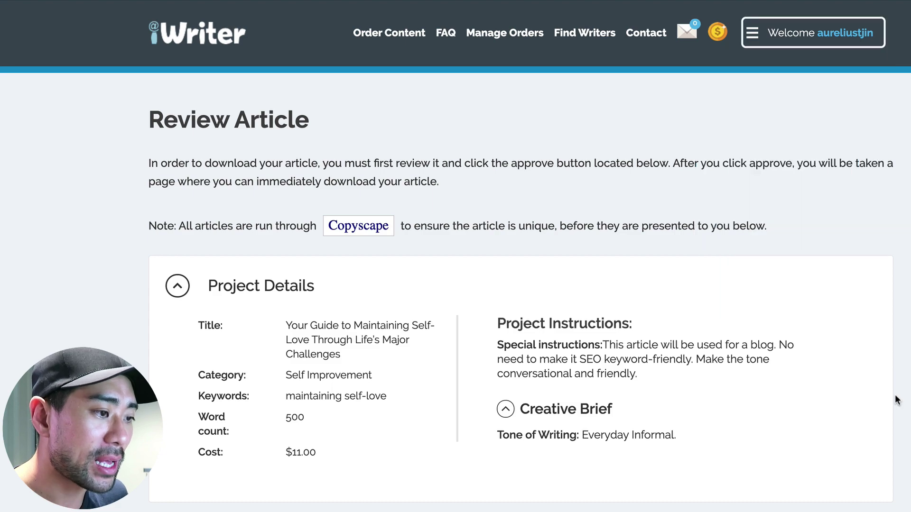
{"action": "scroll", "coordinate": [895, 403], "scroll_direction": "down", "scroll_amount": 5}
{"action": "scroll", "coordinate": [896, 403], "scroll_direction": "down", "scroll_amount": 15}
{"action": "scroll", "coordinate": [896, 401], "scroll_direction": "up", "scroll_amount": 4}
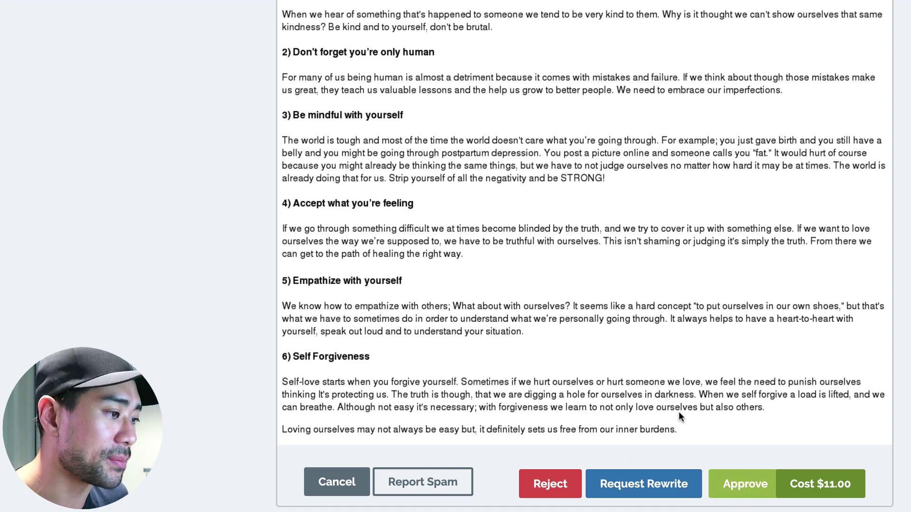
{"action": "scroll", "coordinate": [608, 370], "scroll_direction": "up", "scroll_amount": 15}
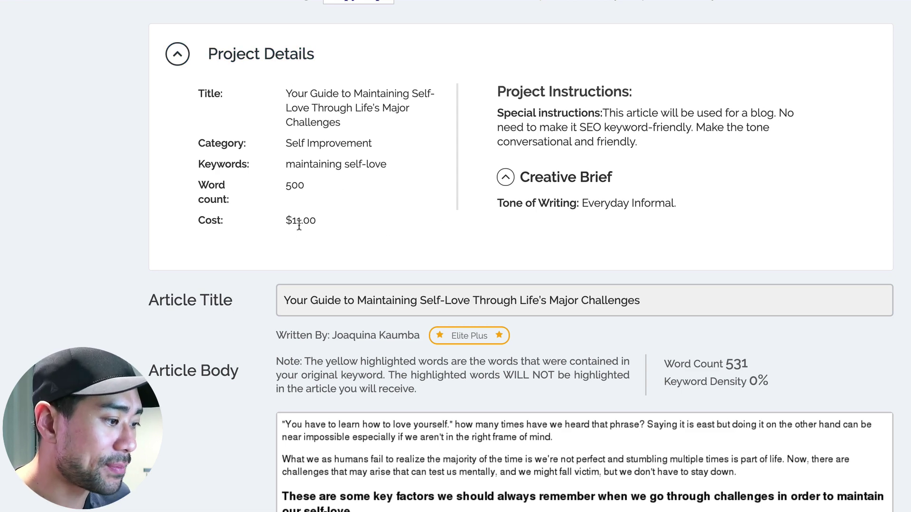
{"action": "scroll", "coordinate": [460, 317], "scroll_direction": "down", "scroll_amount": 2}
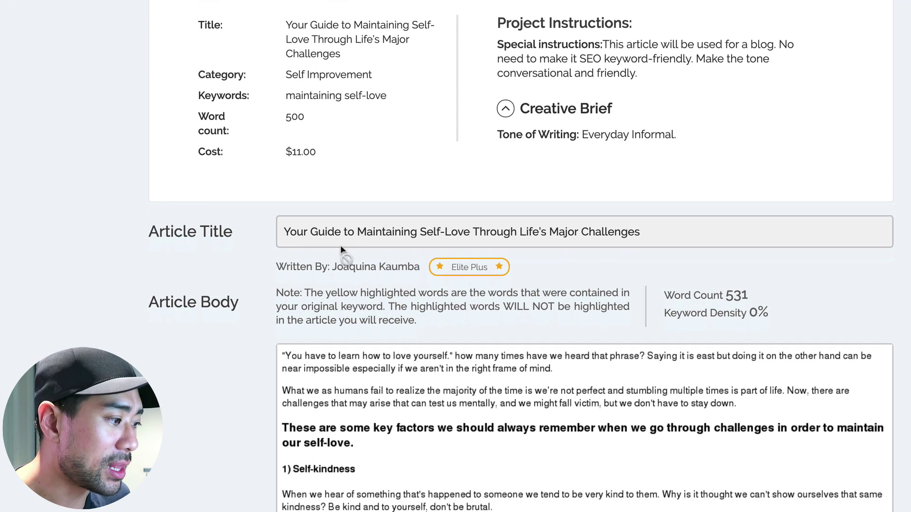
{"action": "scroll", "coordinate": [541, 245], "scroll_direction": "down", "scroll_amount": 1}
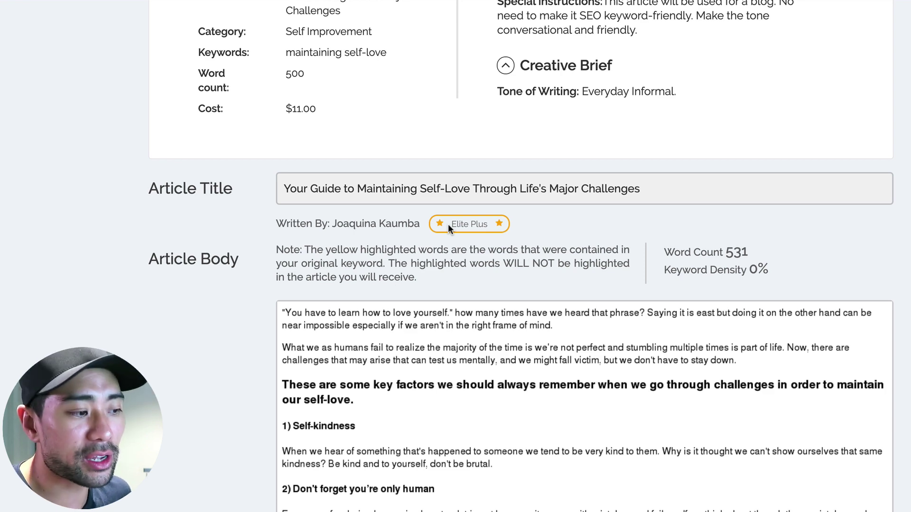
{"action": "scroll", "coordinate": [449, 228], "scroll_direction": "up", "scroll_amount": 2}
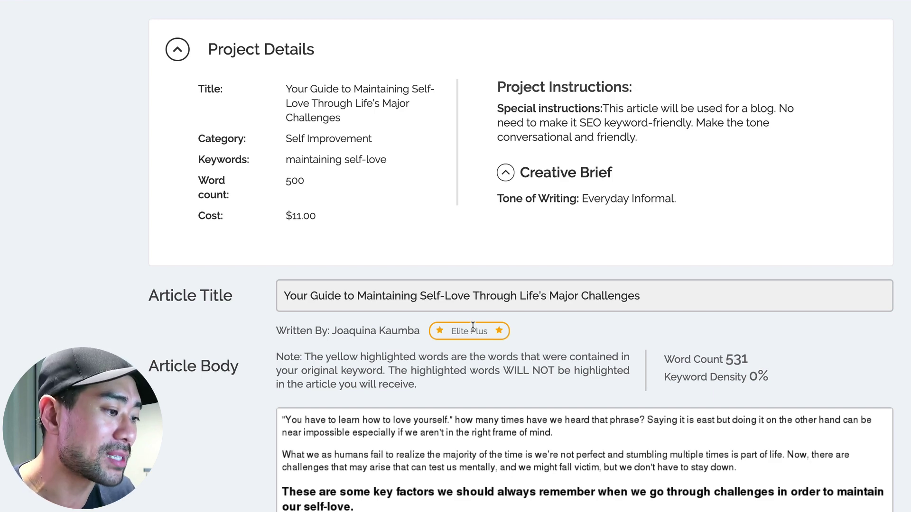
{"action": "scroll", "coordinate": [473, 328], "scroll_direction": "down", "scroll_amount": 6}
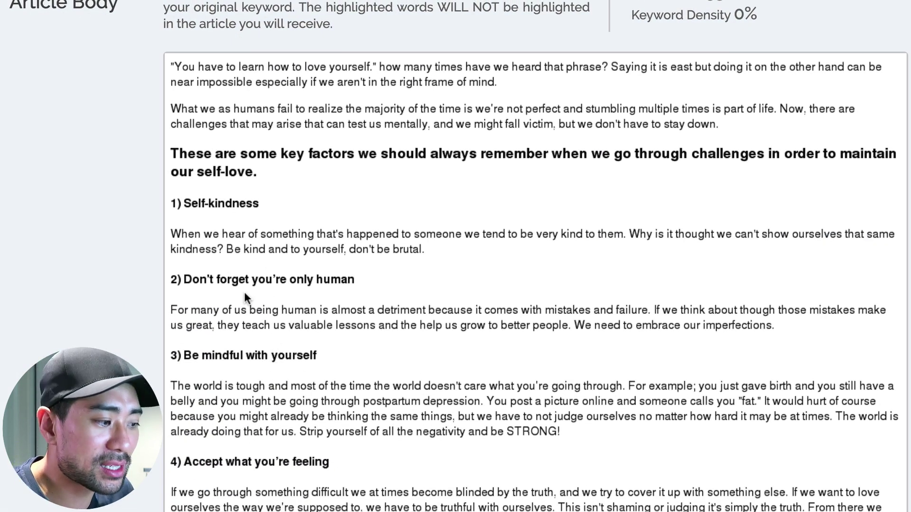
{"action": "scroll", "coordinate": [269, 473], "scroll_direction": "down", "scroll_amount": 8}
{"action": "scroll", "coordinate": [269, 473], "scroll_direction": "up", "scroll_amount": 4}
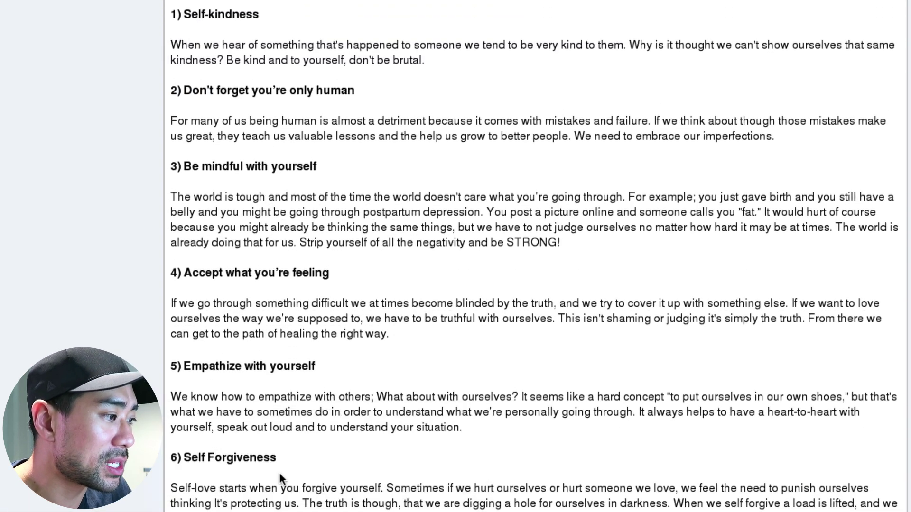
{"action": "scroll", "coordinate": [261, 267], "scroll_direction": "up", "scroll_amount": 2}
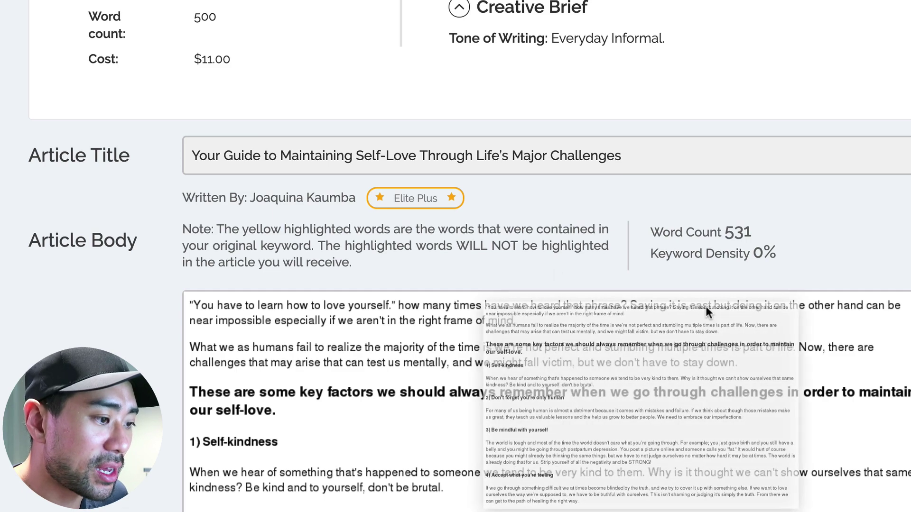
{"action": "scroll", "coordinate": [669, 415], "scroll_direction": "down", "scroll_amount": 15}
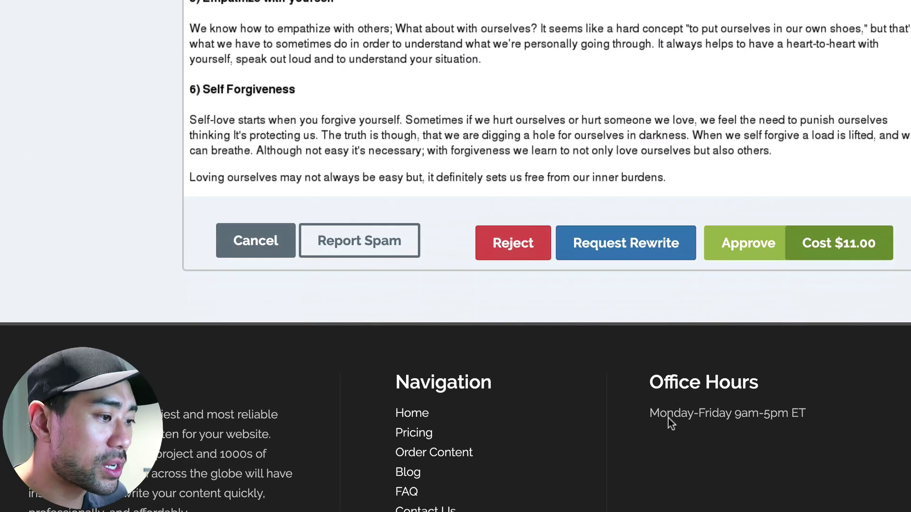
Step: Request a rewrite asking the writer to proofread for spelling and grammar, noting 'east' should be 'easy'
{"action": "left_click", "coordinate": [623, 255]}
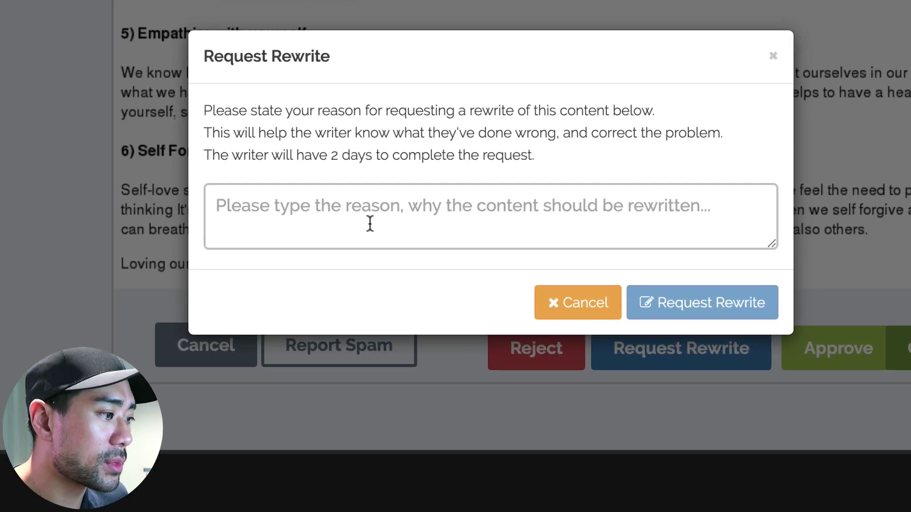
{"action": "left_click_drag", "start_coordinate": [308, 113], "coordinate": [349, 114]}
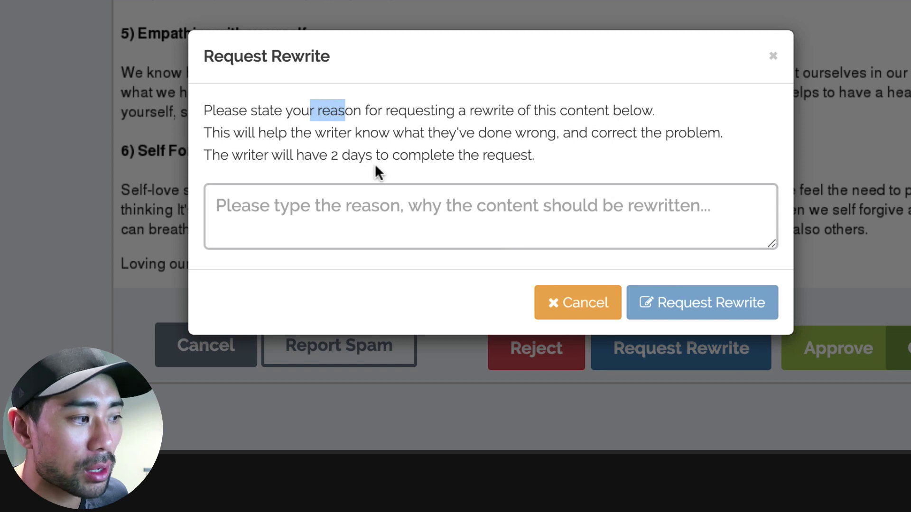
{"action": "left_click", "coordinate": [325, 222]}
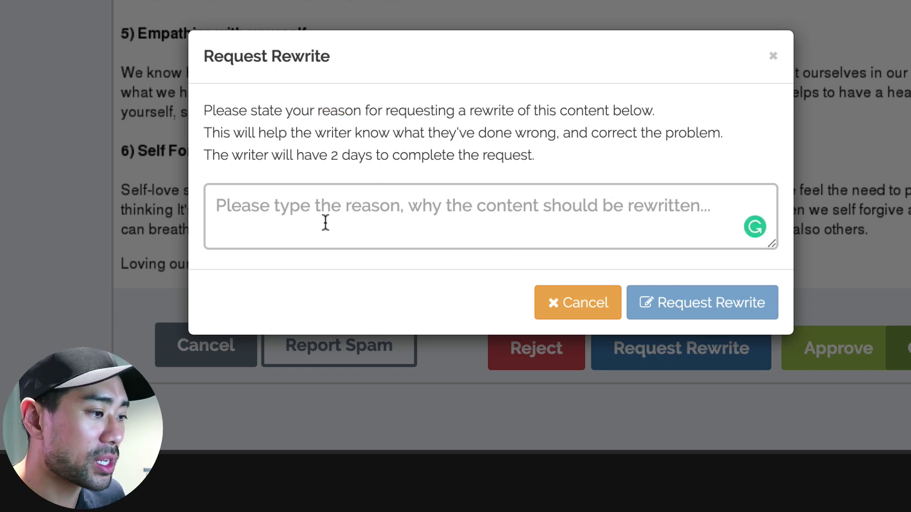
{"action": "type", "text": "Ple"}
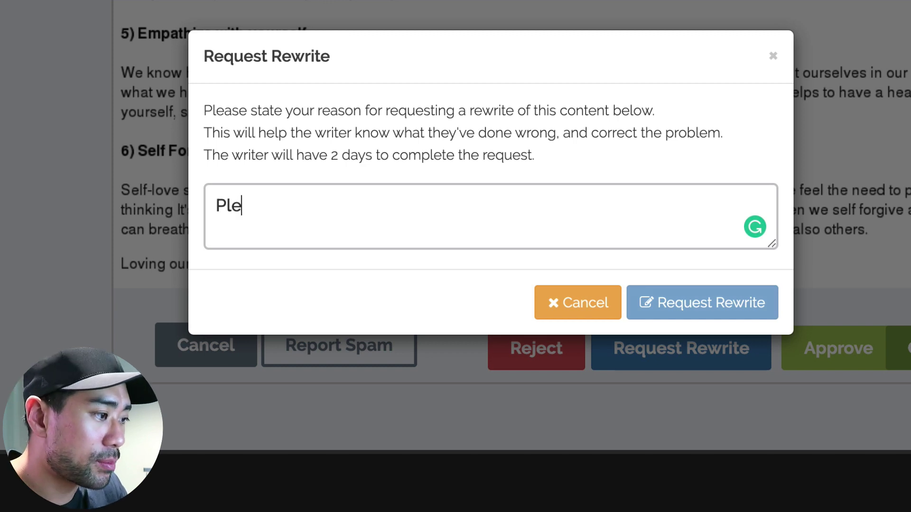
{"action": "type", "text": "ase proofread the content again"}
{"action": "key", "text": "BackSpace"}
{"action": "key", "text": "BackSpace"}
{"action": "type", "text": "ain as I spotted a few spelling and"}
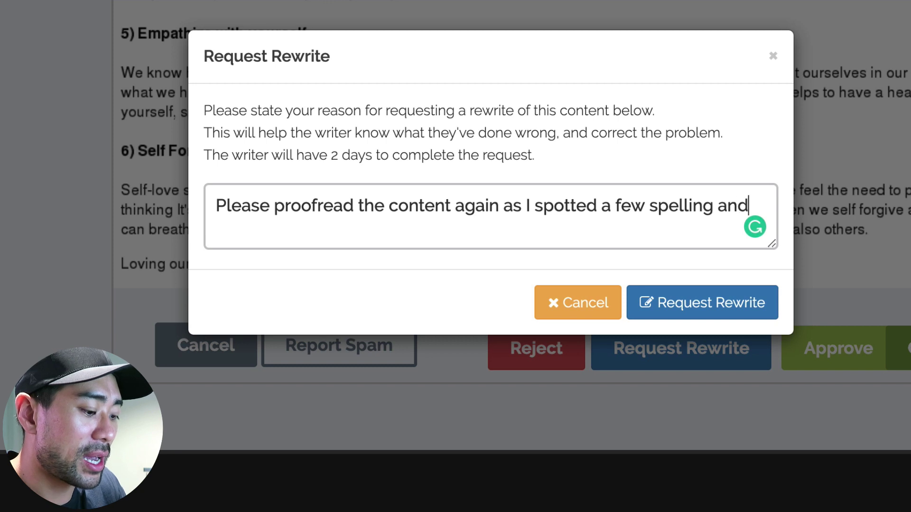
{"action": "type", "text": " grammatical"}
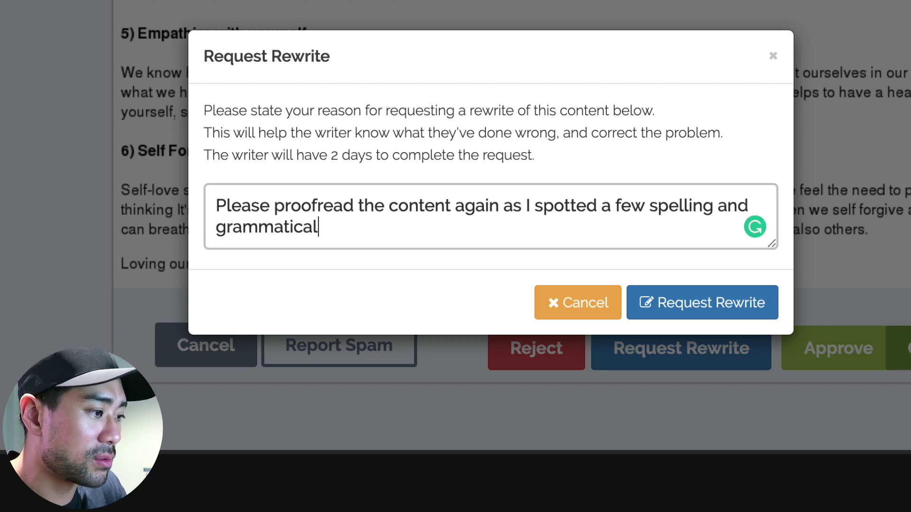
{"action": "type", "text": " mistakes"}
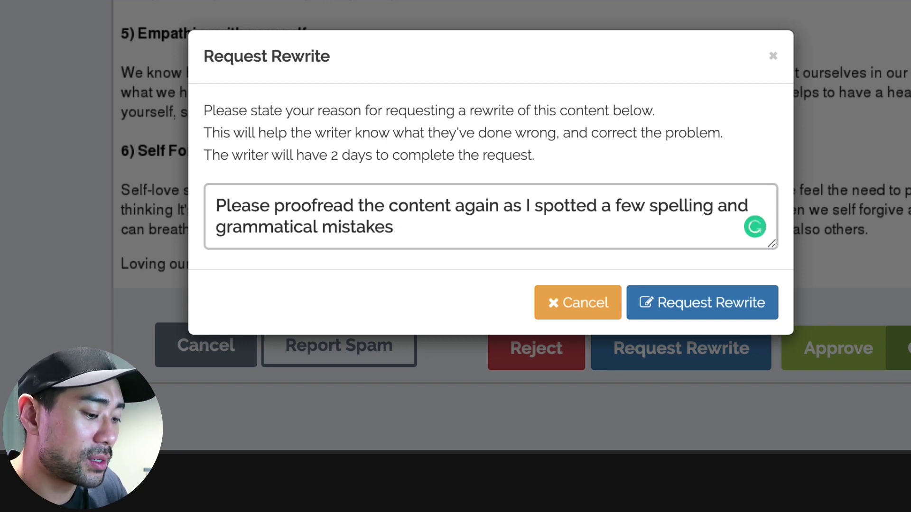
{"action": "type", "text": ". such as the word "}
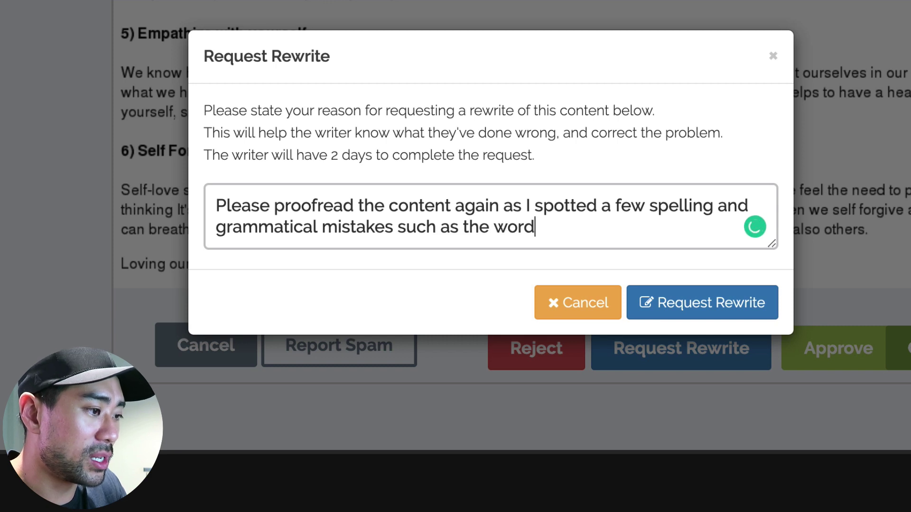
{"action": "type", "text": "\"east"}
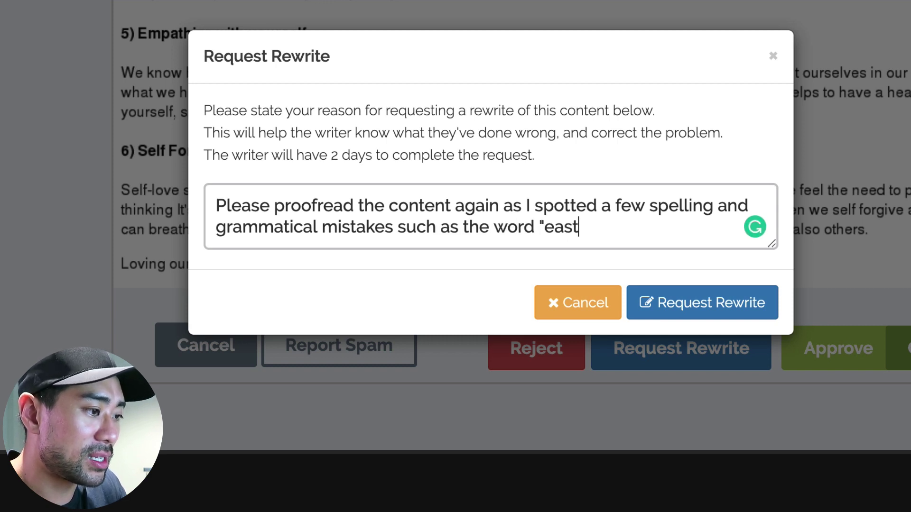
{"action": "type", "text": "\" which whou"}
{"action": "key", "text": "BackSpace"}
{"action": "key", "text": "BackSpace"}
{"action": "key", "text": "BackSpace"}
{"action": "key", "text": "BackSpace"}
{"action": "type", "text": "should have been \"easy\"."}
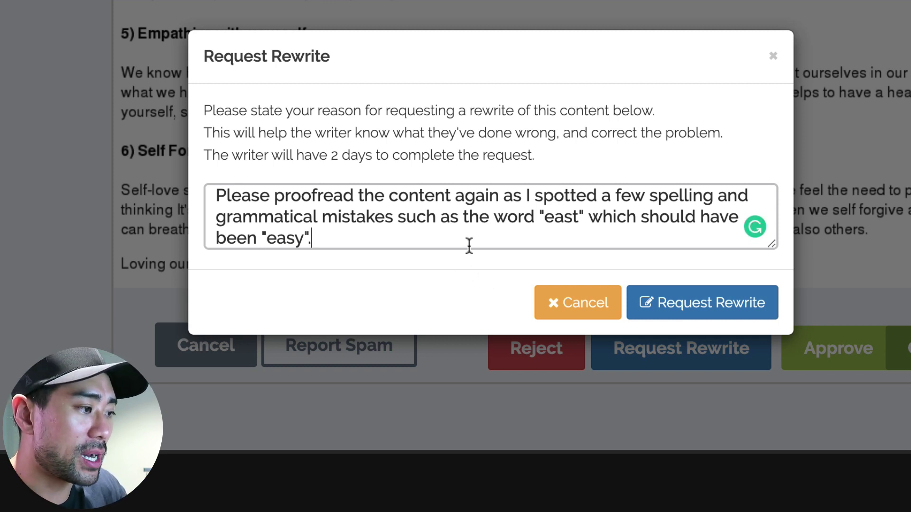
{"action": "left_click", "coordinate": [691, 316]}
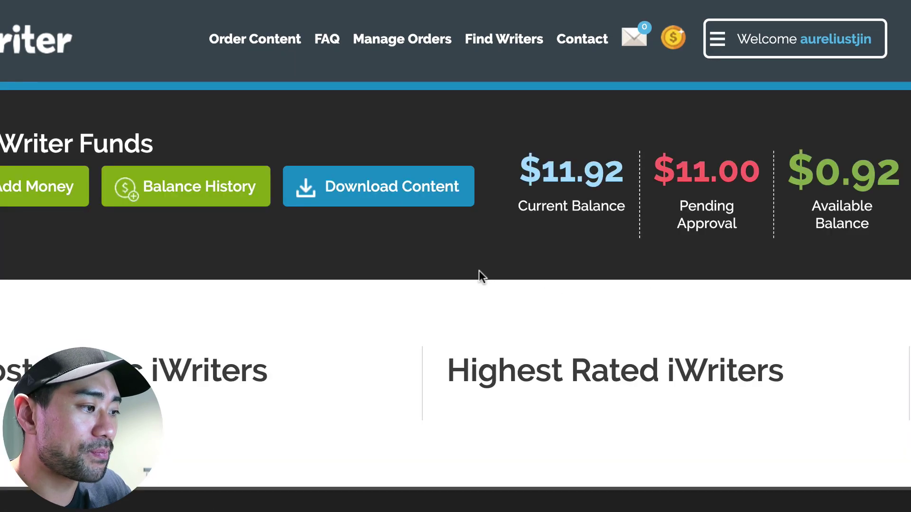
Step: Scroll up to the dashboard's Content Creation Process counters and funds
{"action": "scroll", "coordinate": [479, 271], "scroll_direction": "up", "scroll_amount": 5}
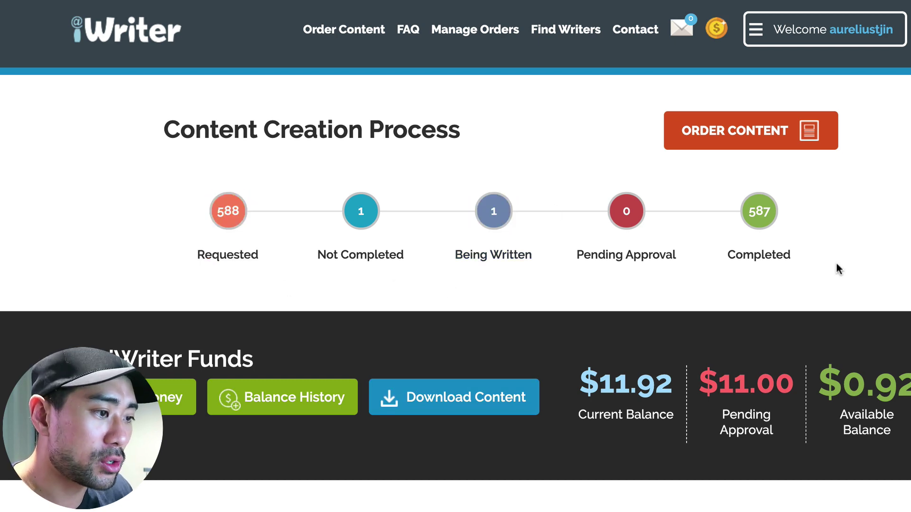
Step: List all completed orders and scroll through them
{"action": "left_click", "coordinate": [759, 214]}
{"action": "scroll", "coordinate": [674, 298], "scroll_direction": "down", "scroll_amount": 3}
{"action": "scroll", "coordinate": [673, 299], "scroll_direction": "down", "scroll_amount": 2}
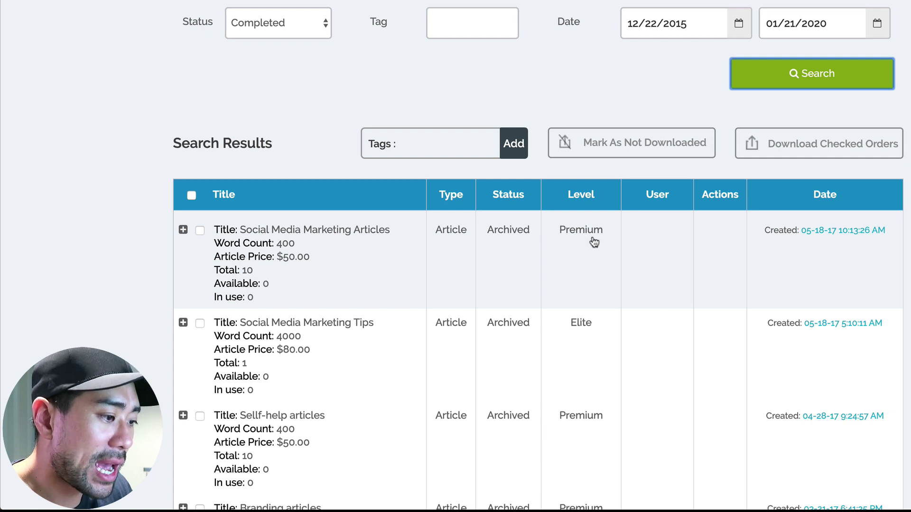
{"action": "scroll", "coordinate": [610, 296], "scroll_direction": "down", "scroll_amount": 1}
{"action": "scroll", "coordinate": [609, 296], "scroll_direction": "down", "scroll_amount": 4}
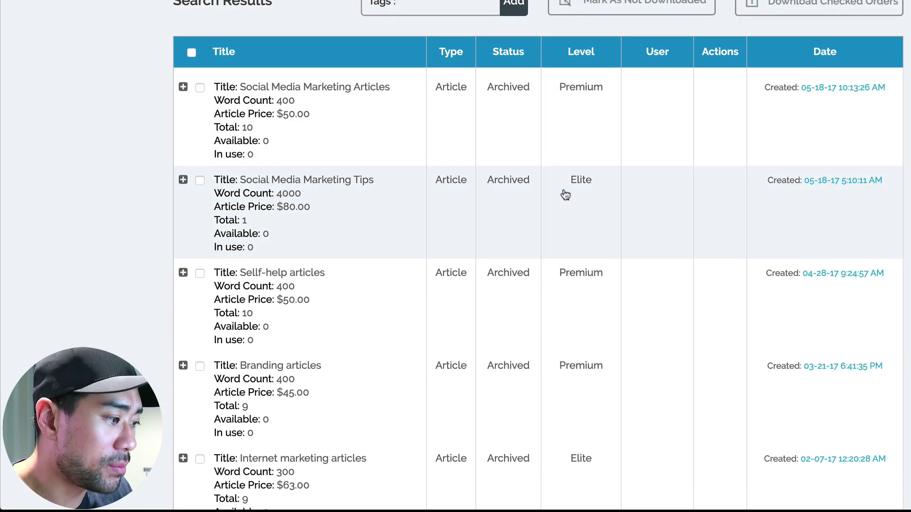
{"action": "scroll", "coordinate": [553, 195], "scroll_direction": "down", "scroll_amount": 1}
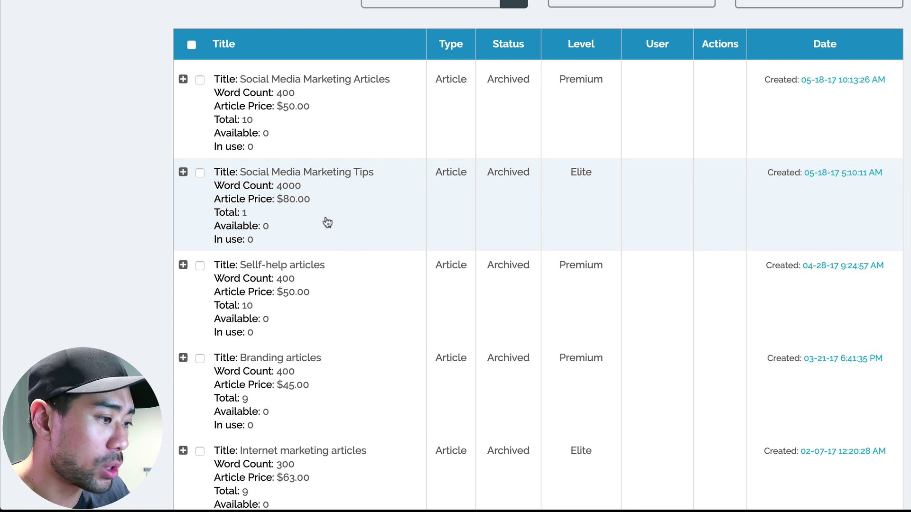
{"action": "scroll", "coordinate": [207, 98], "scroll_direction": "up", "scroll_amount": 1}
Step: Download the Social Media Marketing Articles and Social Media Marketing Tips orders as DOCX files
{"action": "left_click", "coordinate": [200, 89]}
{"action": "left_click", "coordinate": [200, 182]}
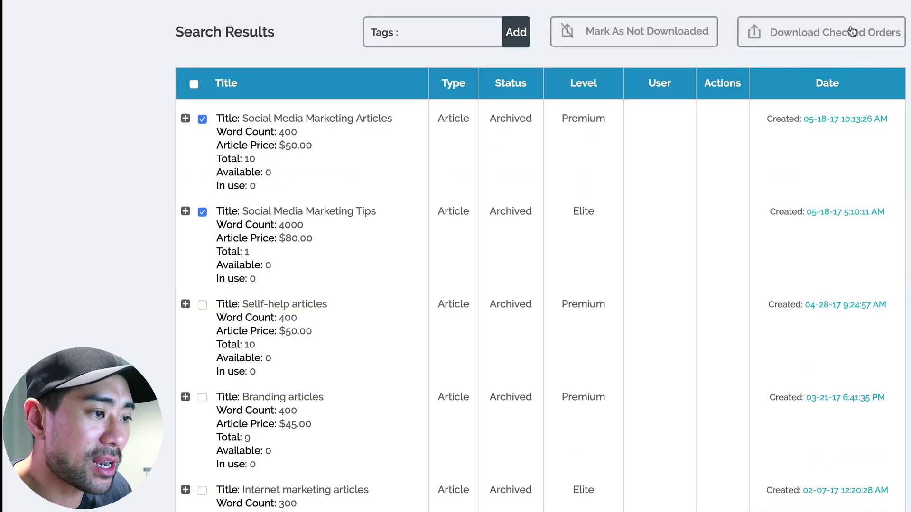
{"action": "left_click", "coordinate": [853, 32]}
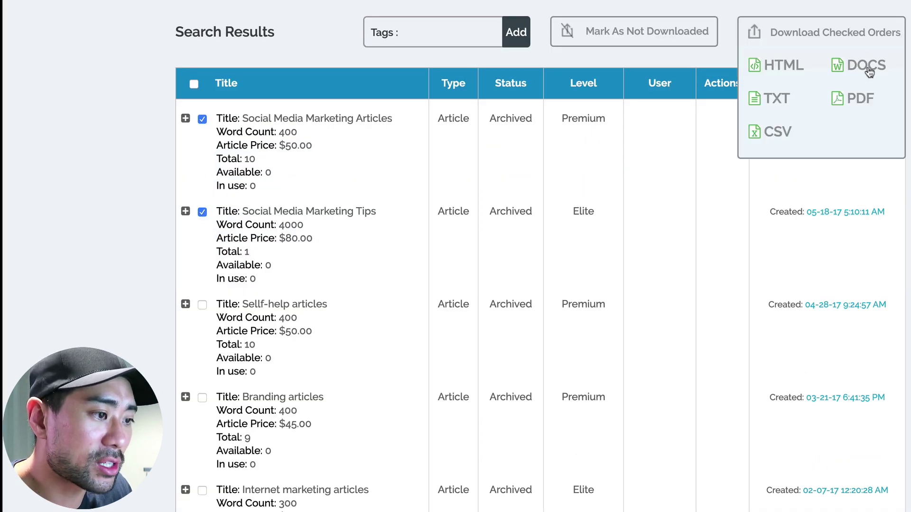
{"action": "left_click", "coordinate": [866, 66]}
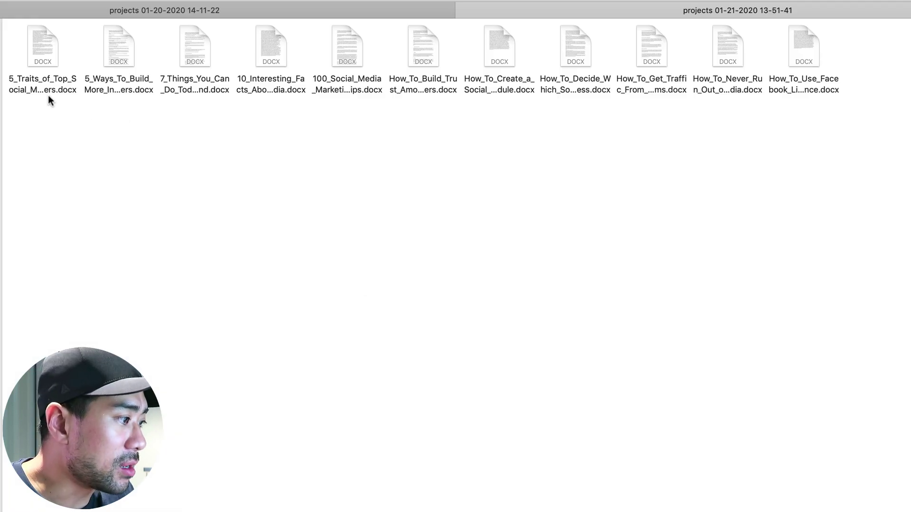
Step: Open 100_Social_Media_Marketing_Tips.docx from the Finder downloads folder in Word
{"action": "left_click", "coordinate": [343, 85]}
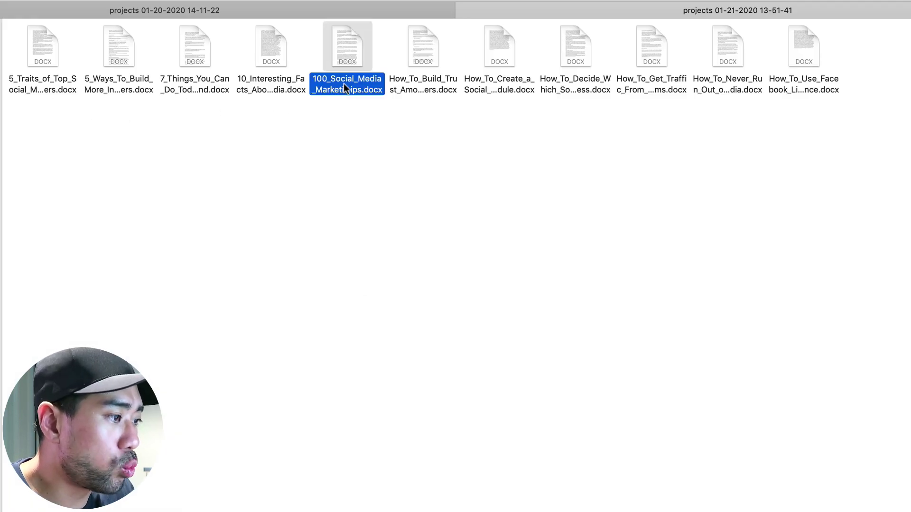
{"action": "double_click", "coordinate": [346, 47]}
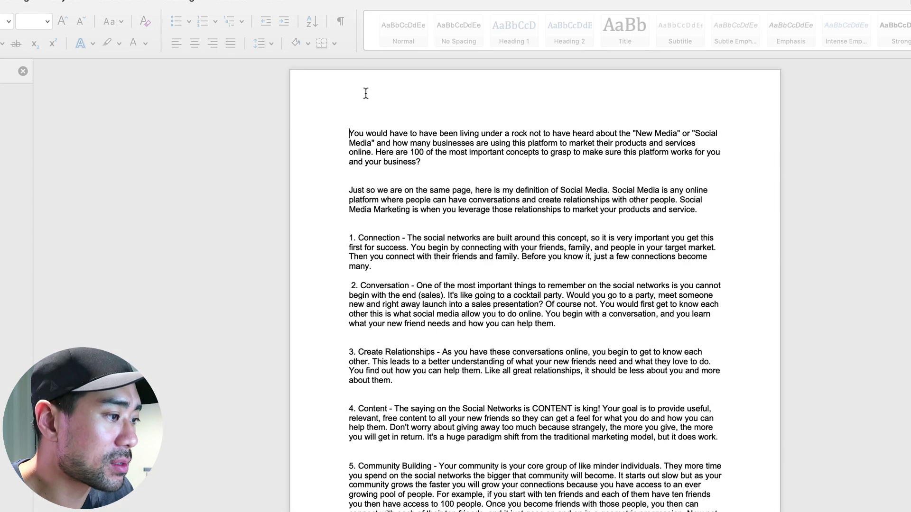
Step: Replace the question mark after 'business' in the opening paragraph with a full stop
{"action": "scroll", "coordinate": [471, 258], "scroll_direction": "up", "scroll_amount": 5}
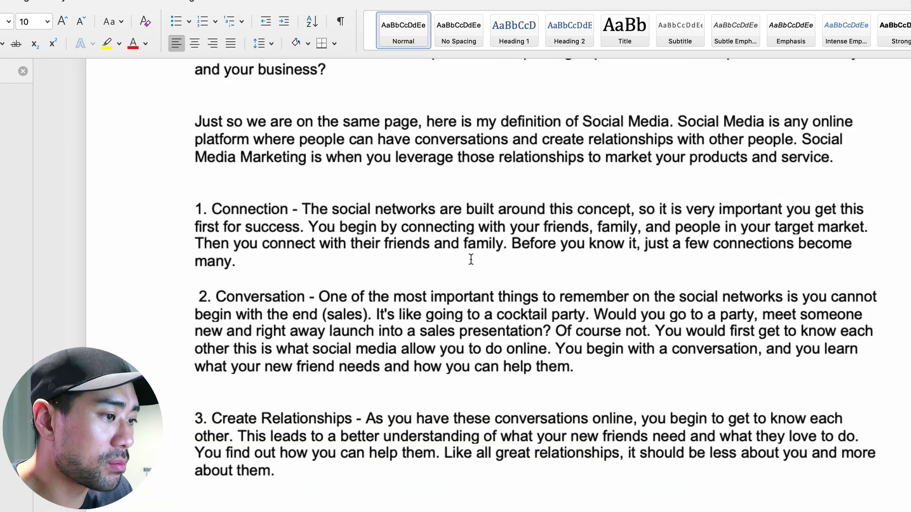
{"action": "scroll", "coordinate": [471, 259], "scroll_direction": "up", "scroll_amount": 5}
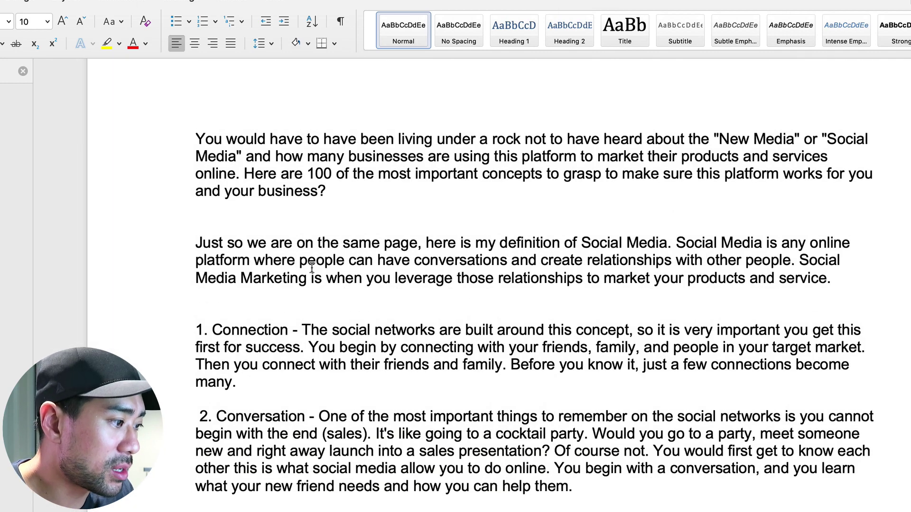
{"action": "left_click", "coordinate": [187, 139]}
{"action": "left_click", "coordinate": [251, 142]}
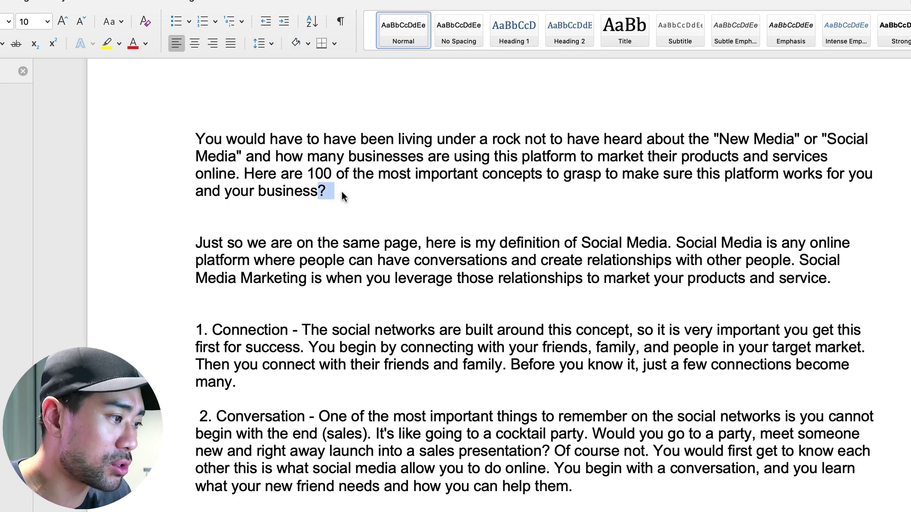
{"action": "type", "text": "."}
Step: Review item 2's text, from 'help them.' back to 'presentation?'
{"action": "scroll", "coordinate": [293, 360], "scroll_direction": "down", "scroll_amount": 3}
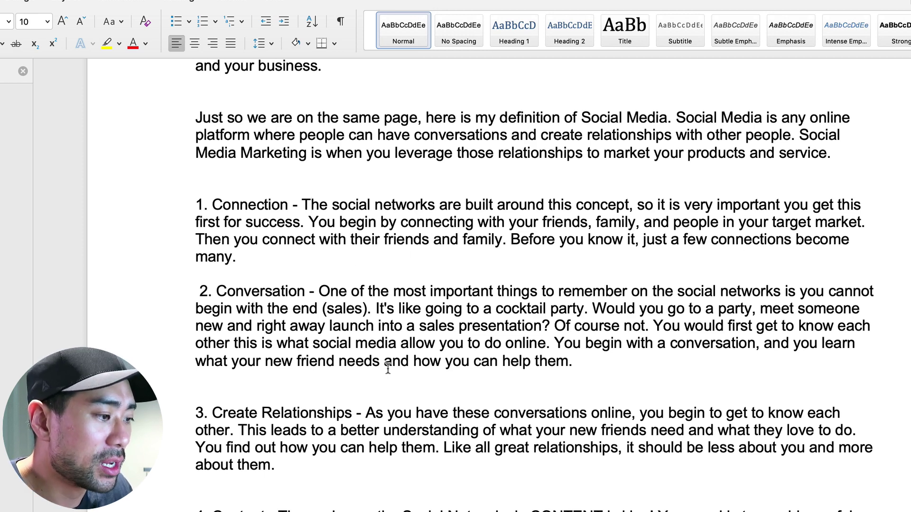
{"action": "left_click", "coordinate": [587, 362]}
{"action": "left_click_drag", "start_coordinate": [588, 362], "coordinate": [461, 333]}
{"action": "left_click", "coordinate": [461, 333]}
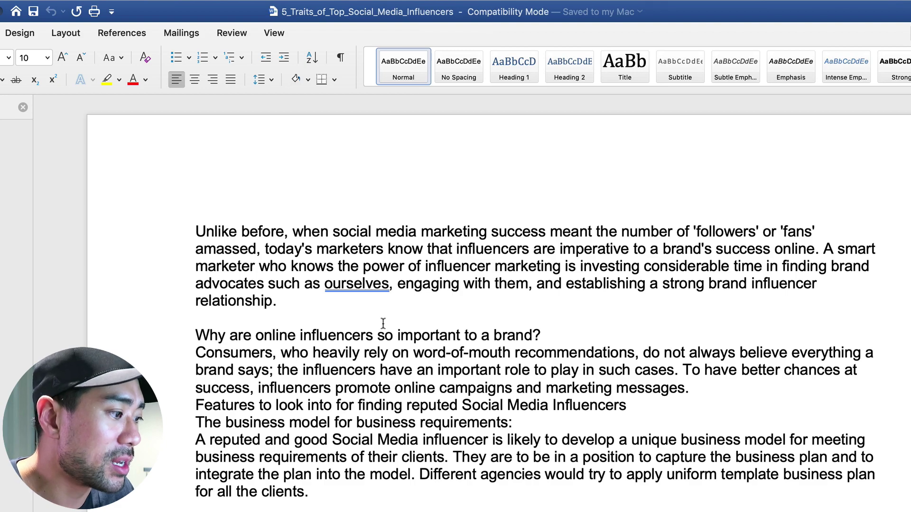
{"action": "scroll", "coordinate": [383, 323], "scroll_direction": "down", "scroll_amount": 10}
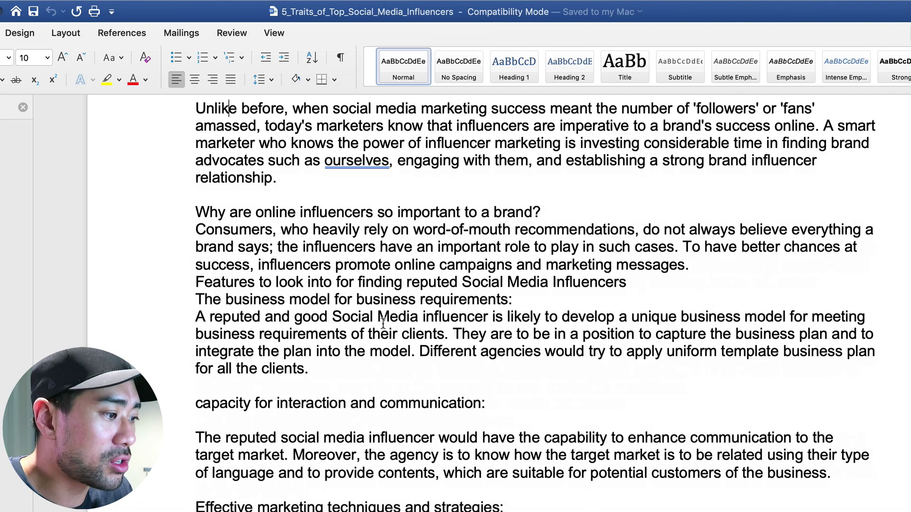
{"action": "scroll", "coordinate": [383, 323], "scroll_direction": "up", "scroll_amount": 10}
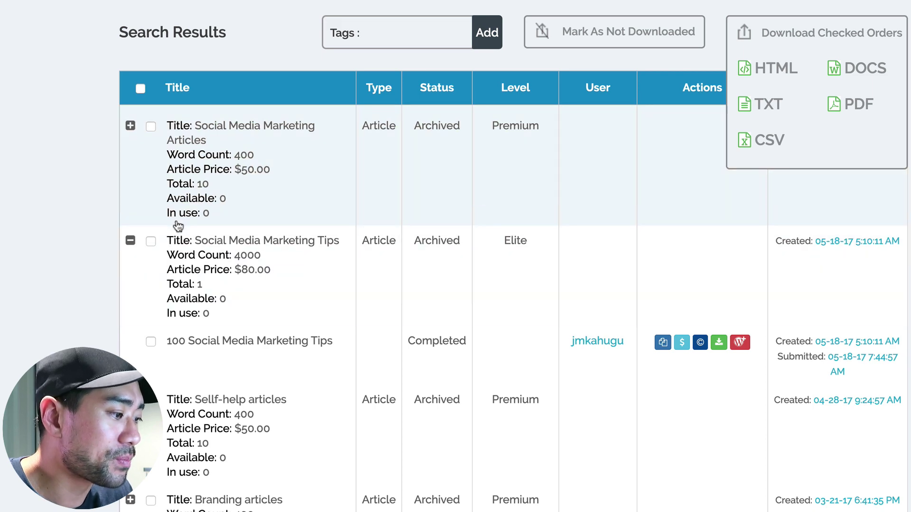
Step: Expand Social Media Marketing Articles to list its 10 completed Premium 400-word articles at $50.00
{"action": "left_click", "coordinate": [130, 126]}
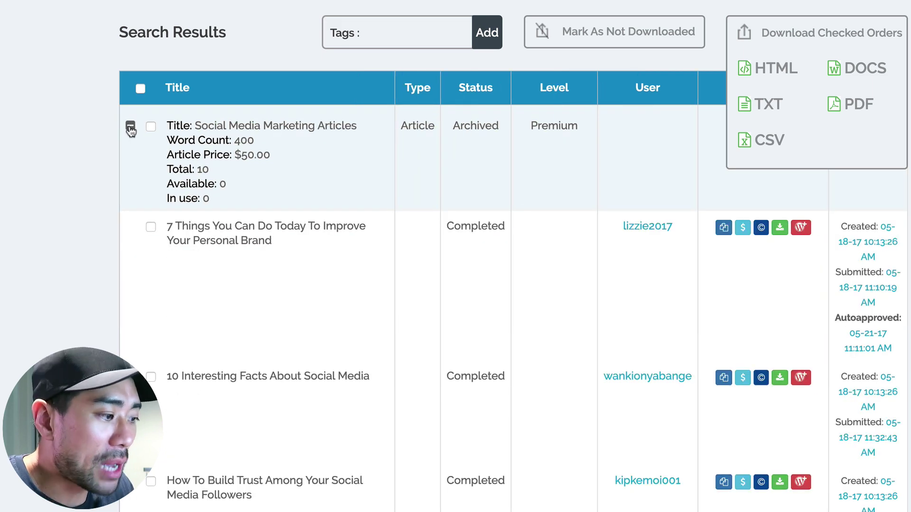
{"action": "scroll", "coordinate": [599, 319], "scroll_direction": "down", "scroll_amount": 3}
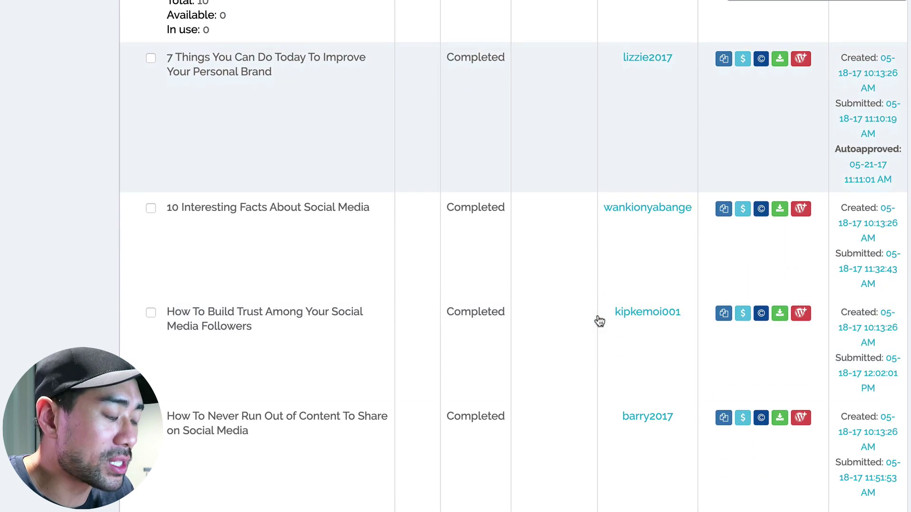
{"action": "scroll", "coordinate": [600, 322], "scroll_direction": "down", "scroll_amount": 8}
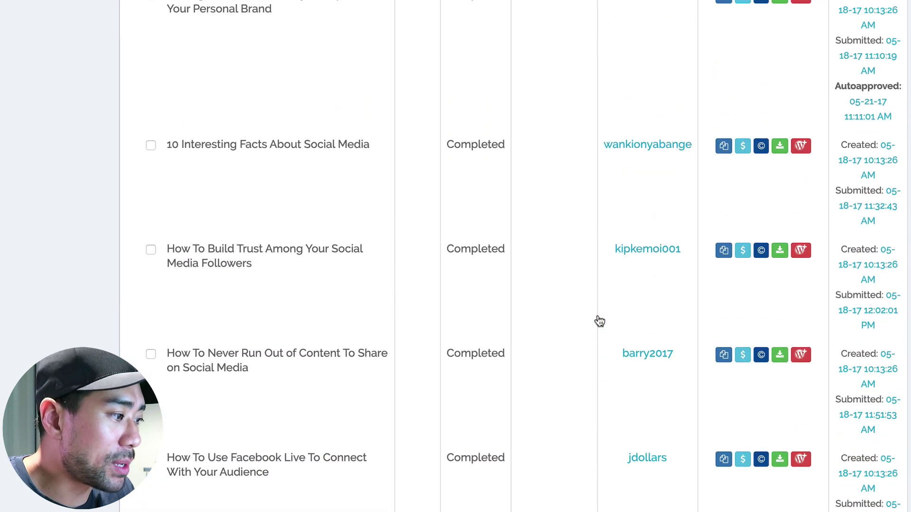
{"action": "scroll", "coordinate": [599, 321], "scroll_direction": "up", "scroll_amount": 7}
{"action": "scroll", "coordinate": [599, 321], "scroll_direction": "up", "scroll_amount": 4}
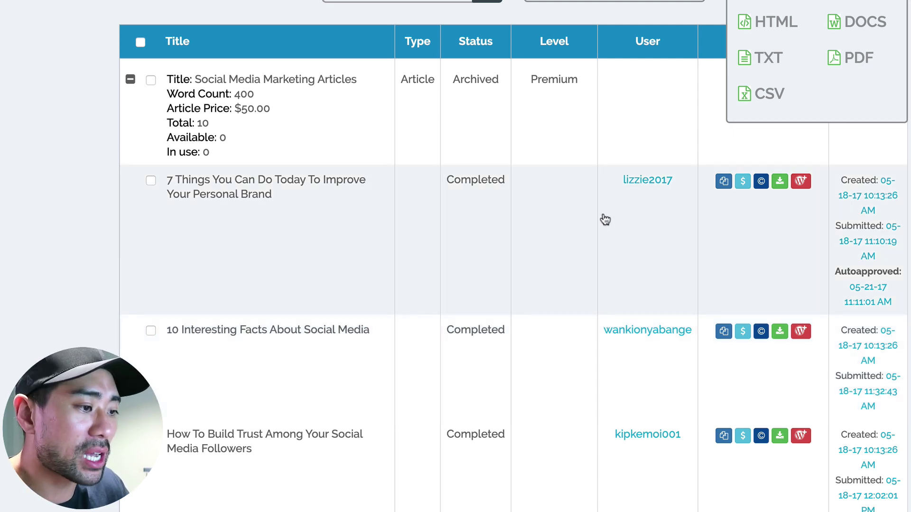
{"action": "scroll", "coordinate": [605, 219], "scroll_direction": "down", "scroll_amount": 8}
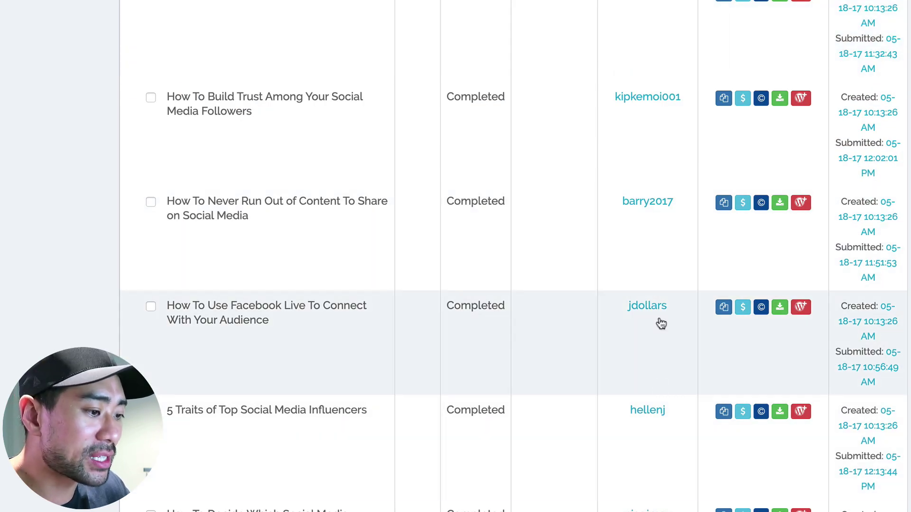
{"action": "scroll", "coordinate": [651, 500], "scroll_direction": "down", "scroll_amount": 3}
{"action": "scroll", "coordinate": [651, 499], "scroll_direction": "down", "scroll_amount": 6}
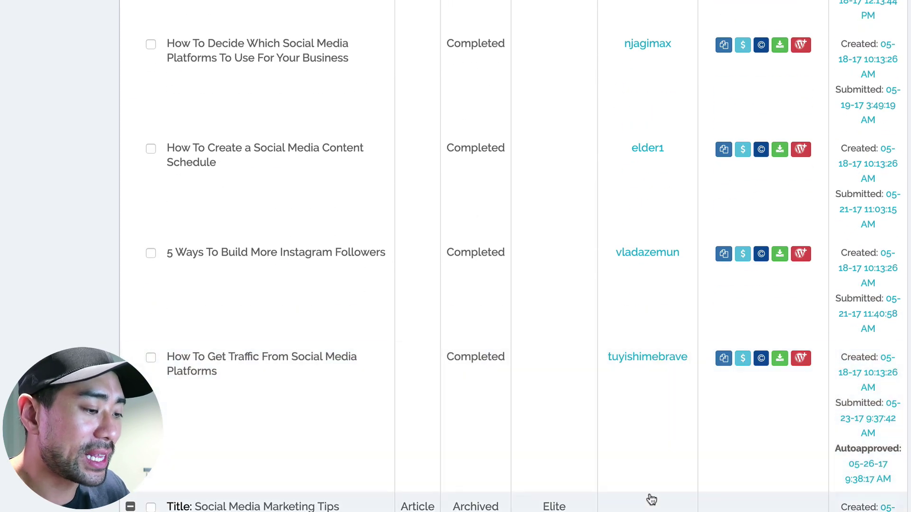
{"action": "scroll", "coordinate": [640, 410], "scroll_direction": "up", "scroll_amount": 3}
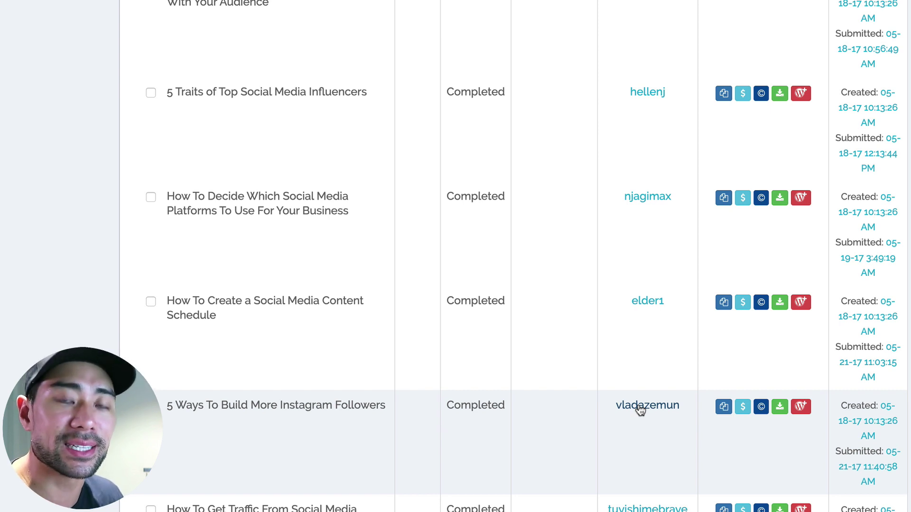
{"action": "scroll", "coordinate": [639, 410], "scroll_direction": "down", "scroll_amount": 2}
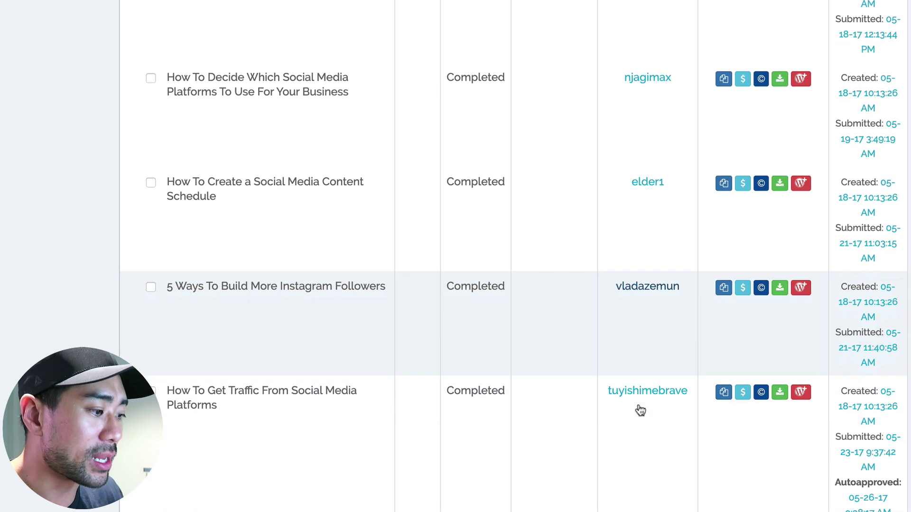
{"action": "scroll", "coordinate": [643, 284], "scroll_direction": "up", "scroll_amount": 10}
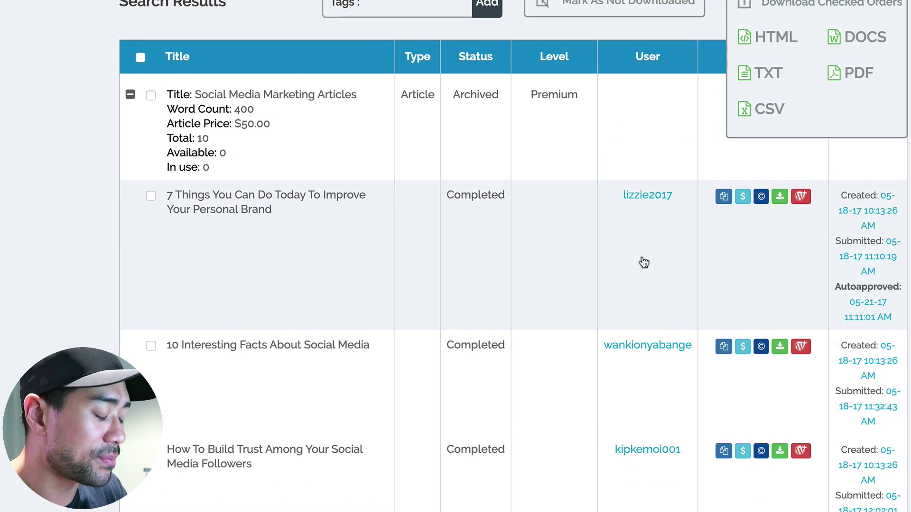